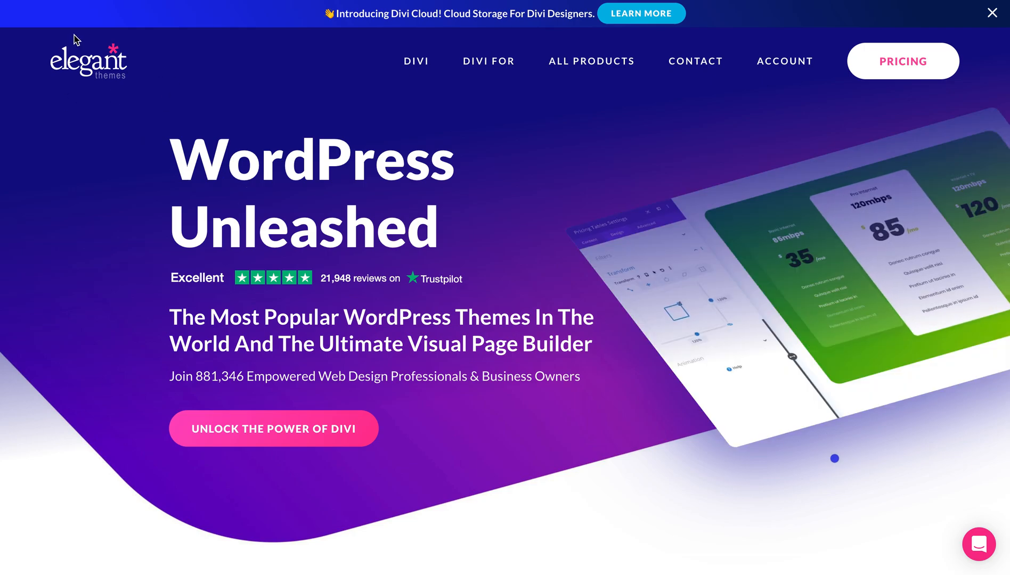
- Examine the Elegant Themes home page, covering Divi's overview, website categories, and the Build and Design sections
scroll(113, 291, "down", 5)
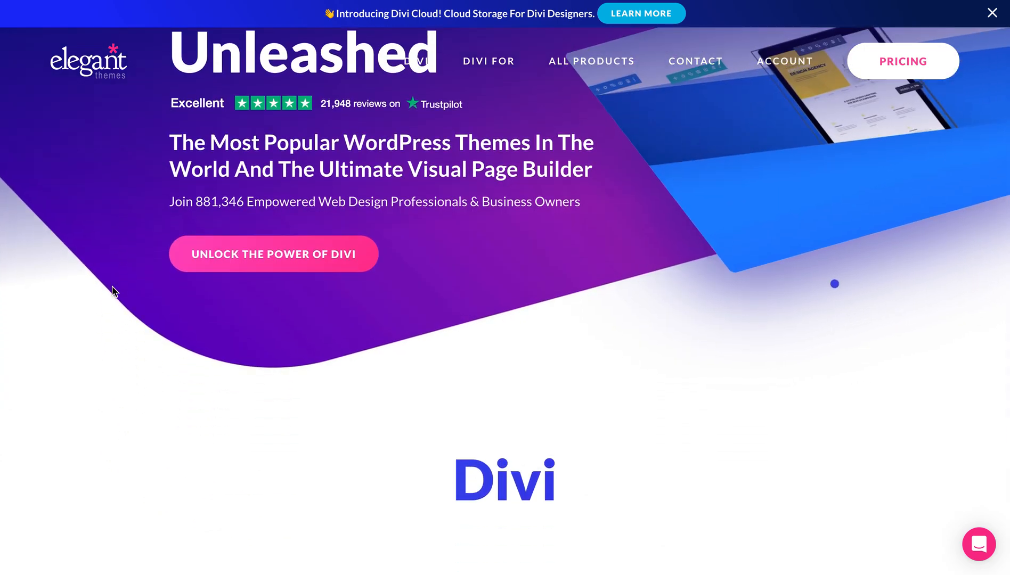
scroll(112, 287, "down", 8)
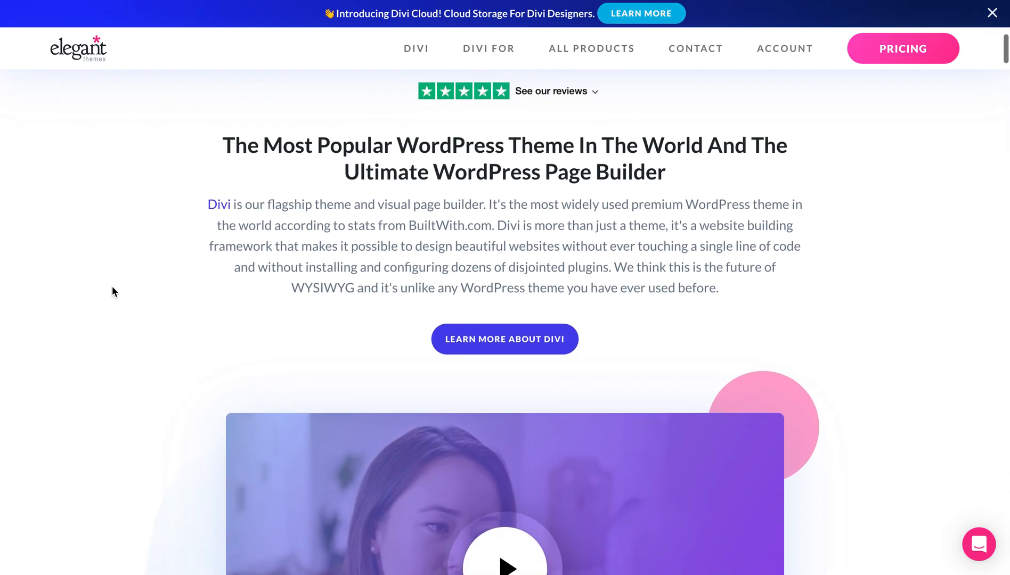
scroll(112, 287, "down", 11)
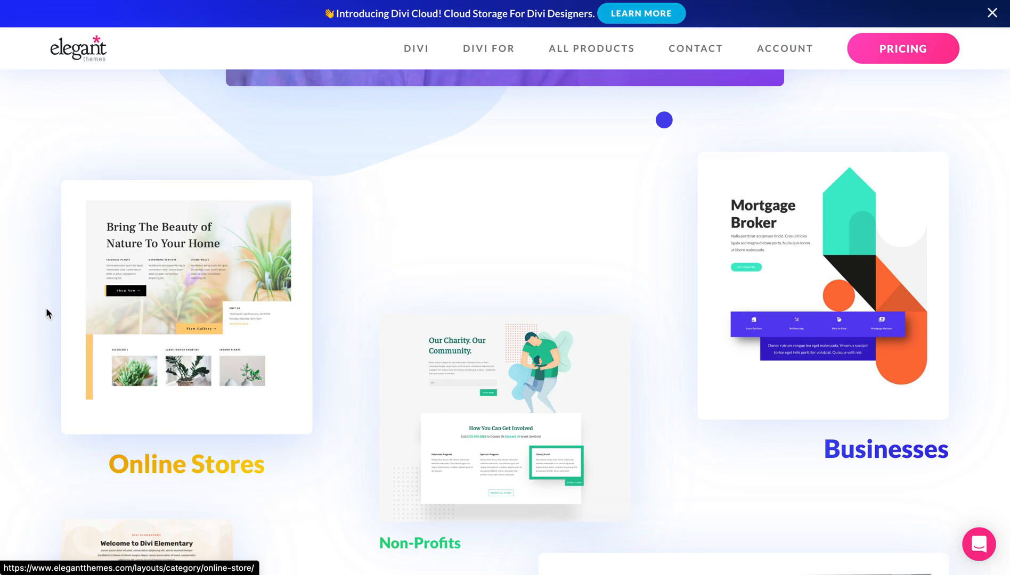
scroll(43, 315, "down", 6)
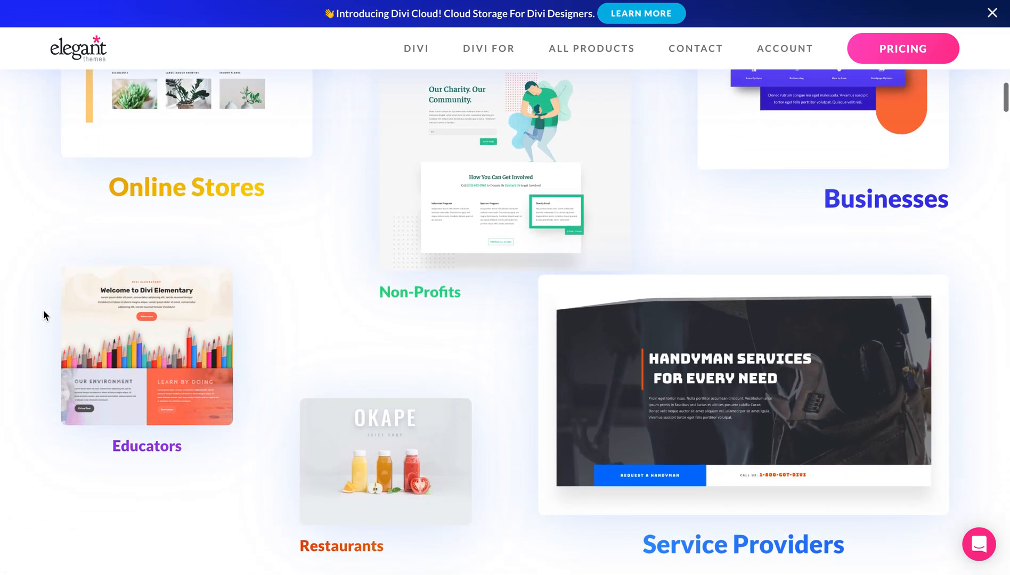
scroll(43, 310, "down", 7)
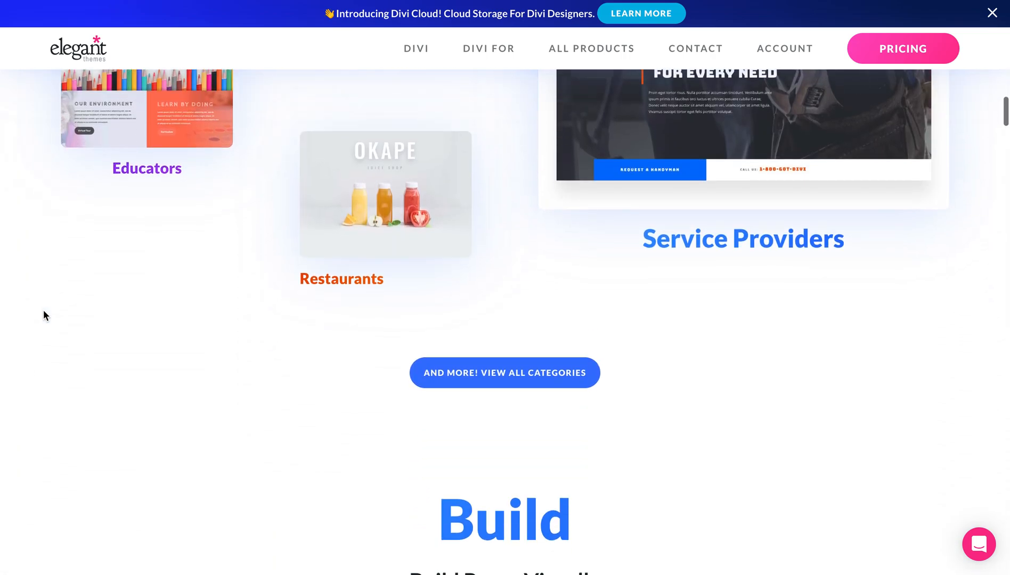
scroll(43, 314, "down", 8)
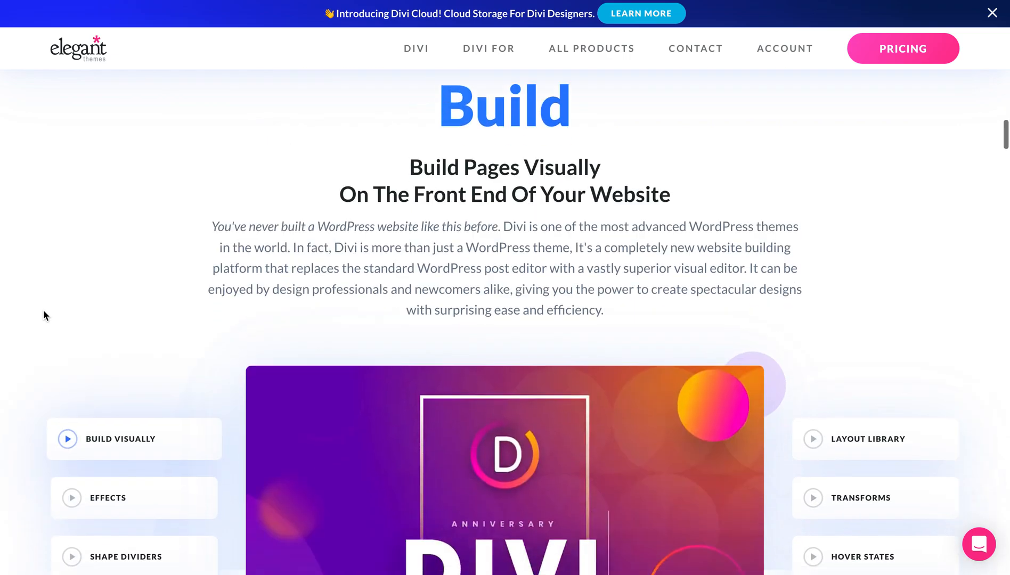
scroll(43, 310, "down", 1)
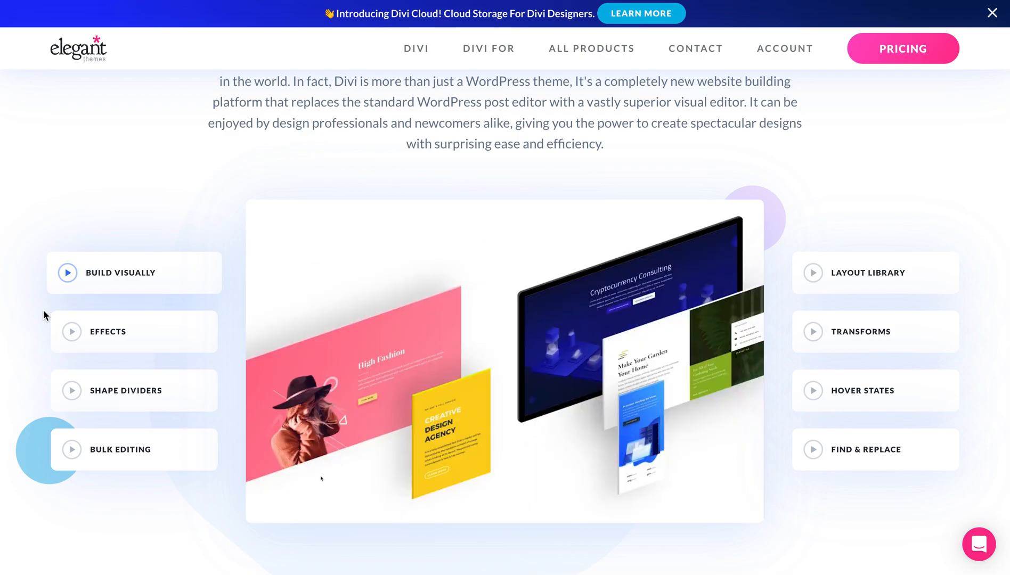
scroll(43, 311, "down", 7)
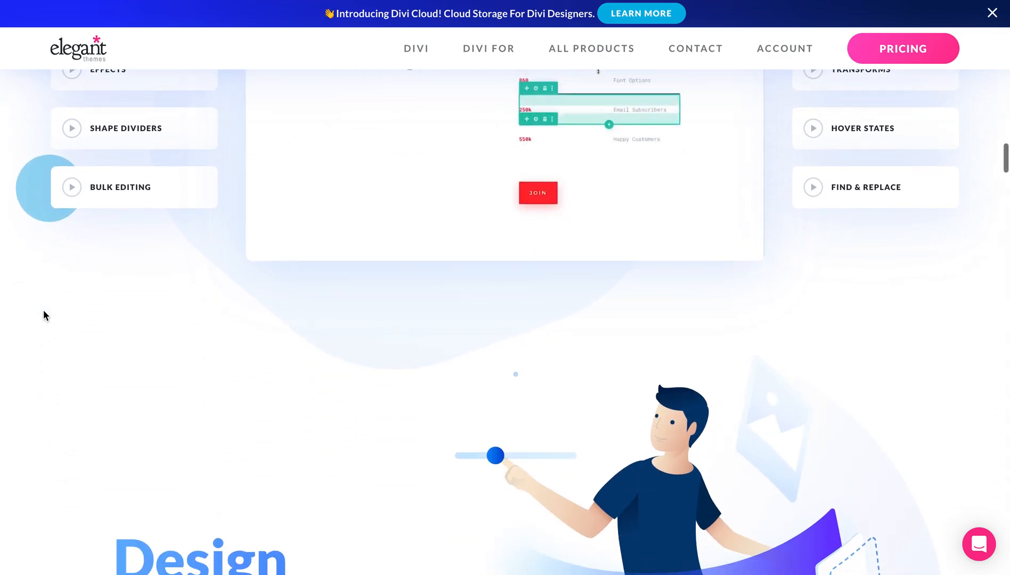
scroll(43, 310, "down", 3)
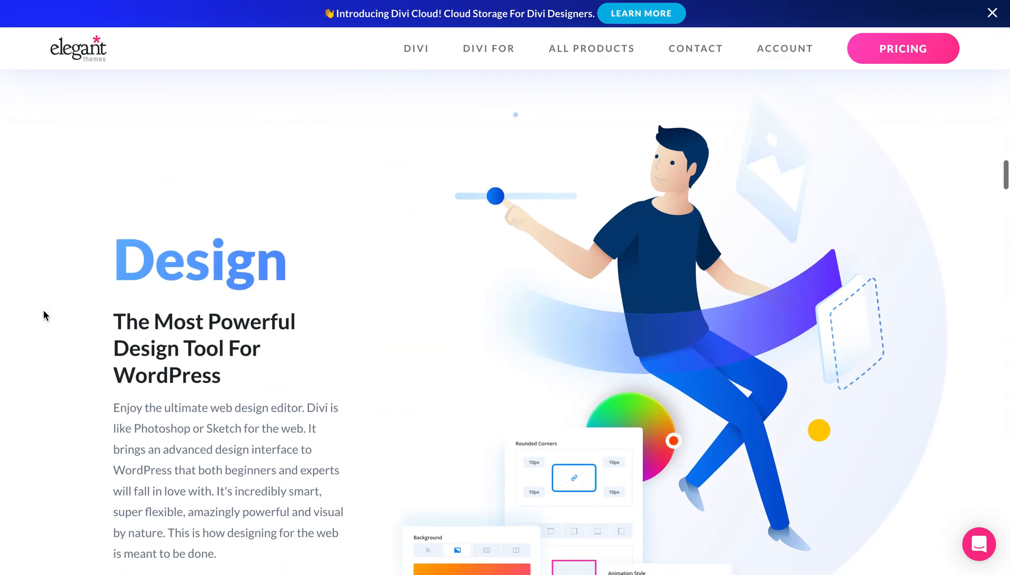
scroll(43, 310, "down", 10)
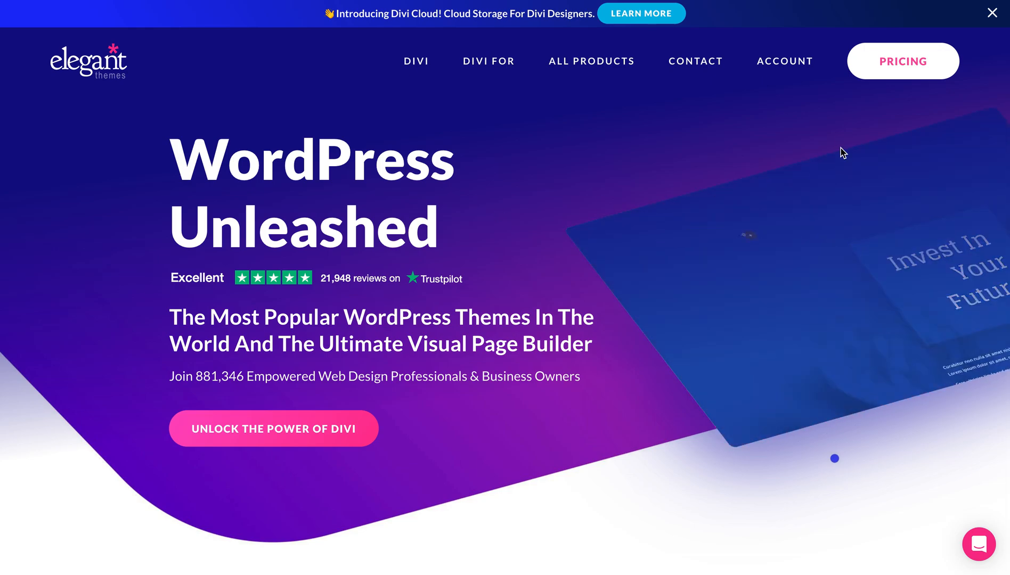
- Check the site's Divi For audiences, then open the pricing page and compare the Yearly Access and Lifetime Access plans
mouse_move(766, 85)
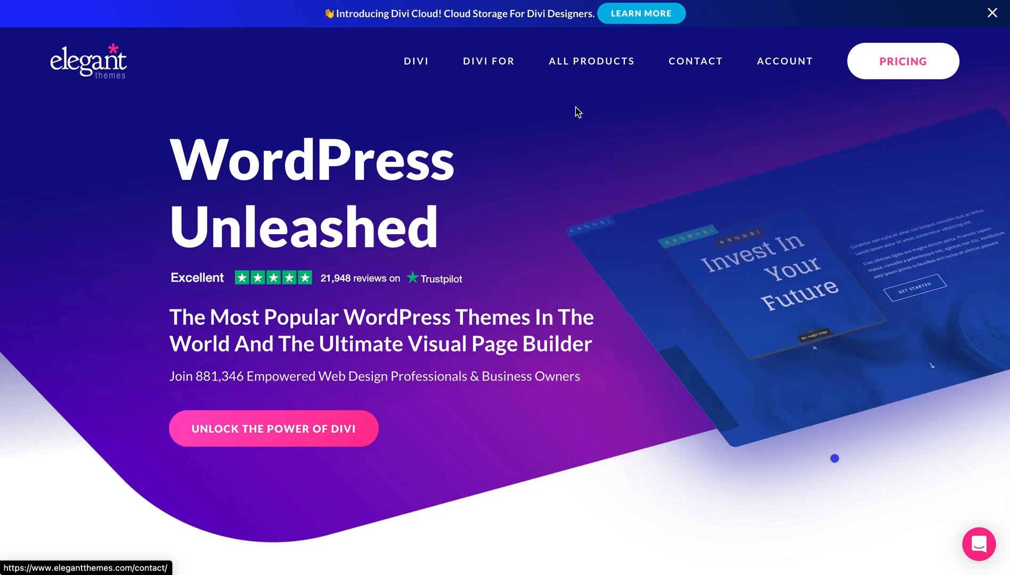
mouse_move(500, 69)
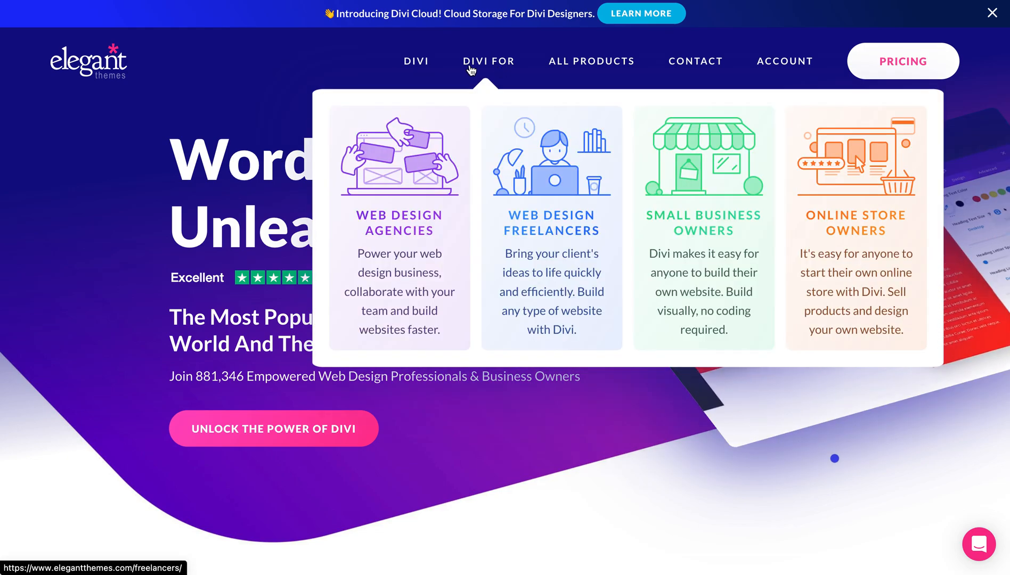
mouse_move(426, 66)
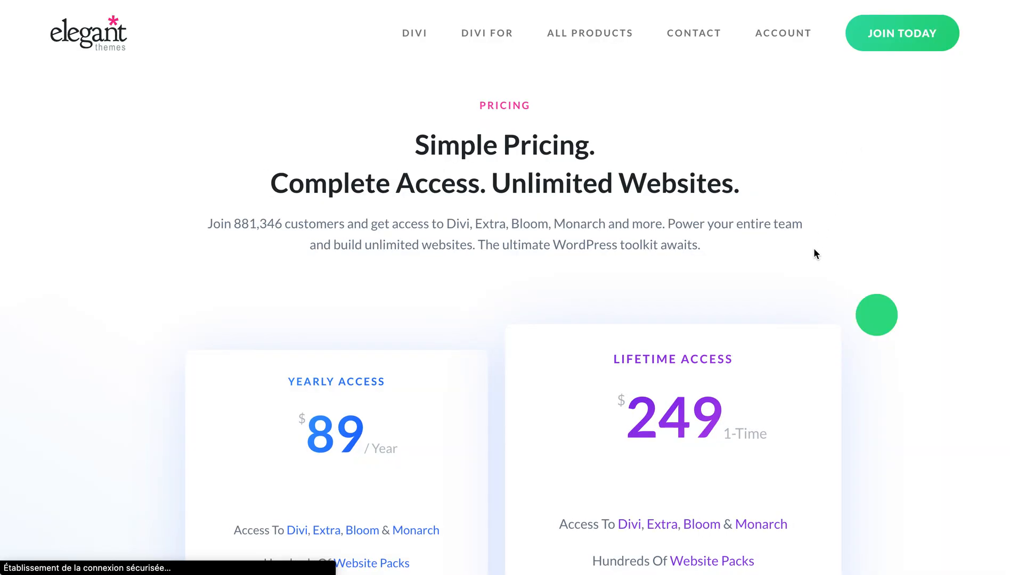
scroll(814, 249, "down", 3)
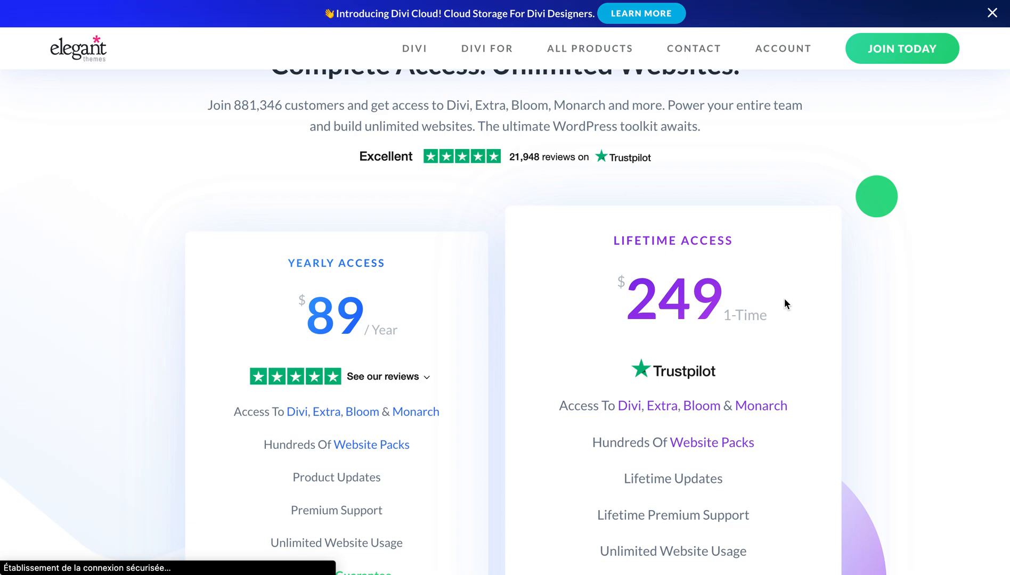
scroll(785, 304, "down", 2)
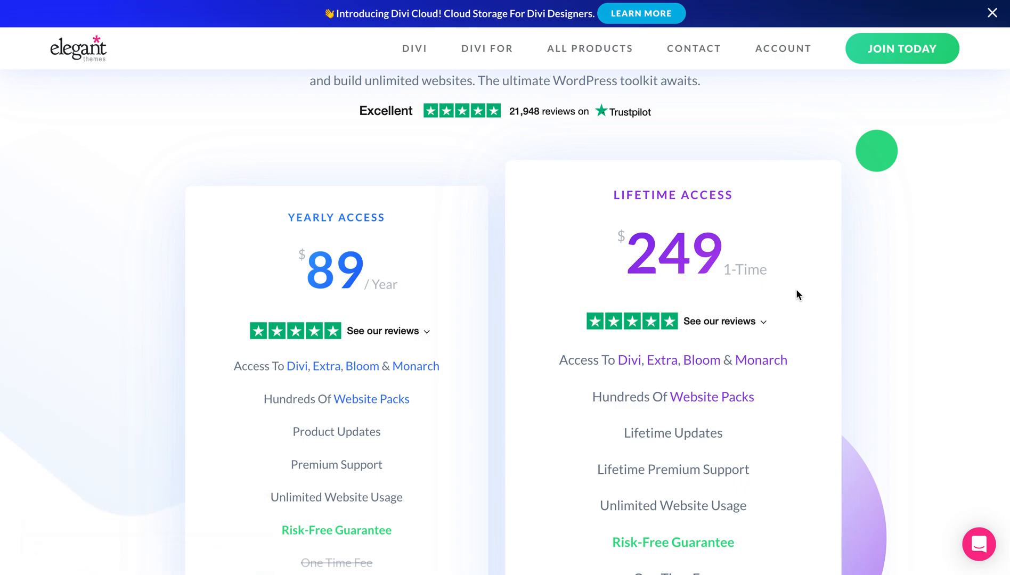
scroll(797, 294, "up", 4)
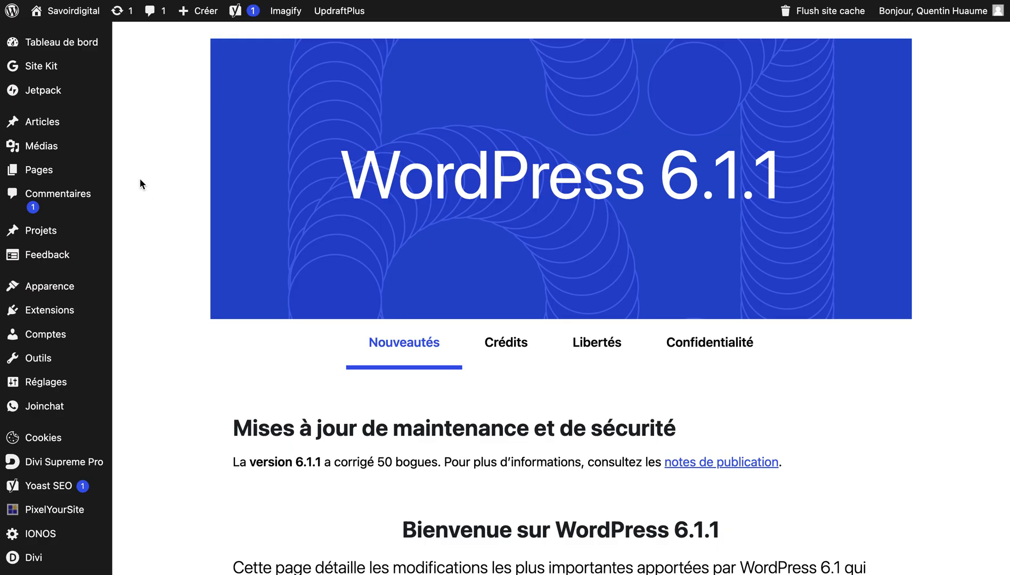
- Switch to the WordPress dashboard and add a new page titled "Paysagiste test"
mouse_move(101, 179)
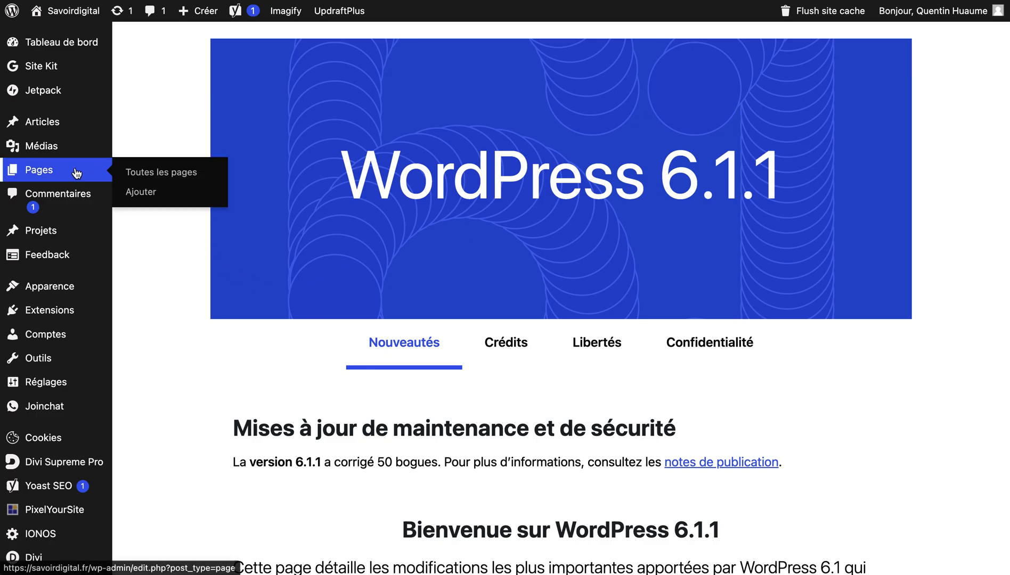
left_click(142, 195)
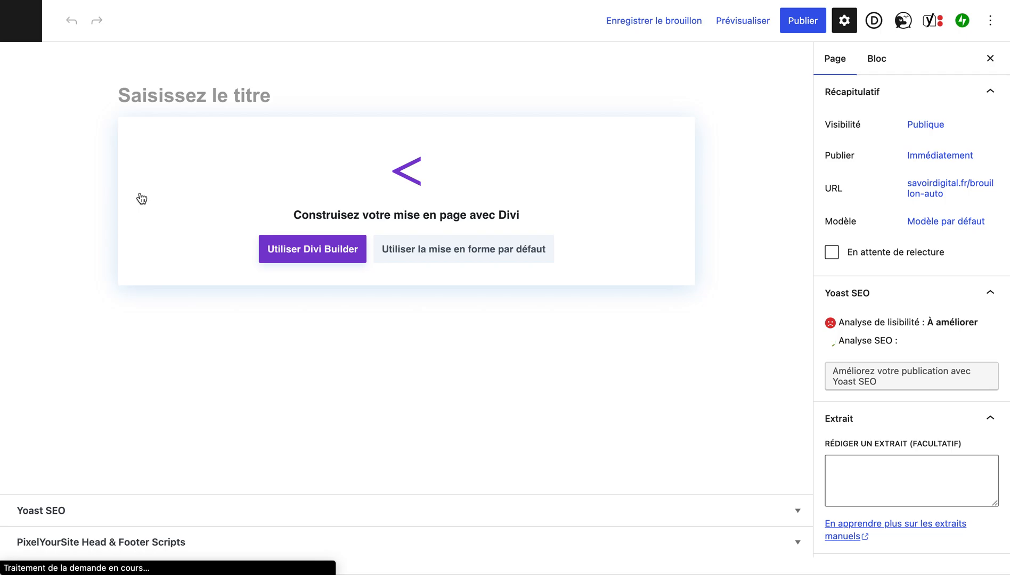
left_click(160, 94)
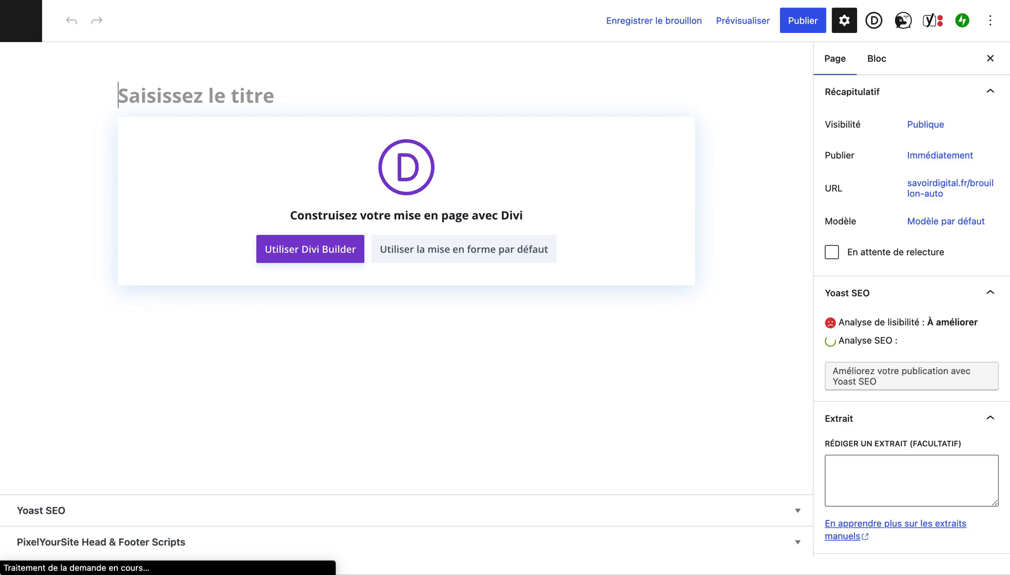
type("Paysagiste")
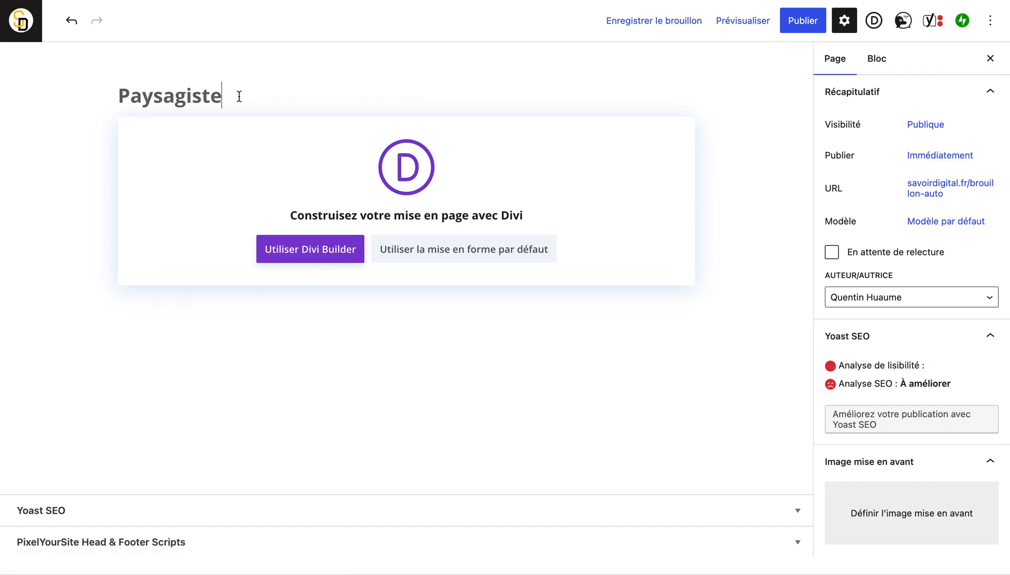
type("test")
- Open the new page in Divi Builder and choose to start from a predefined layout
left_click(322, 248)
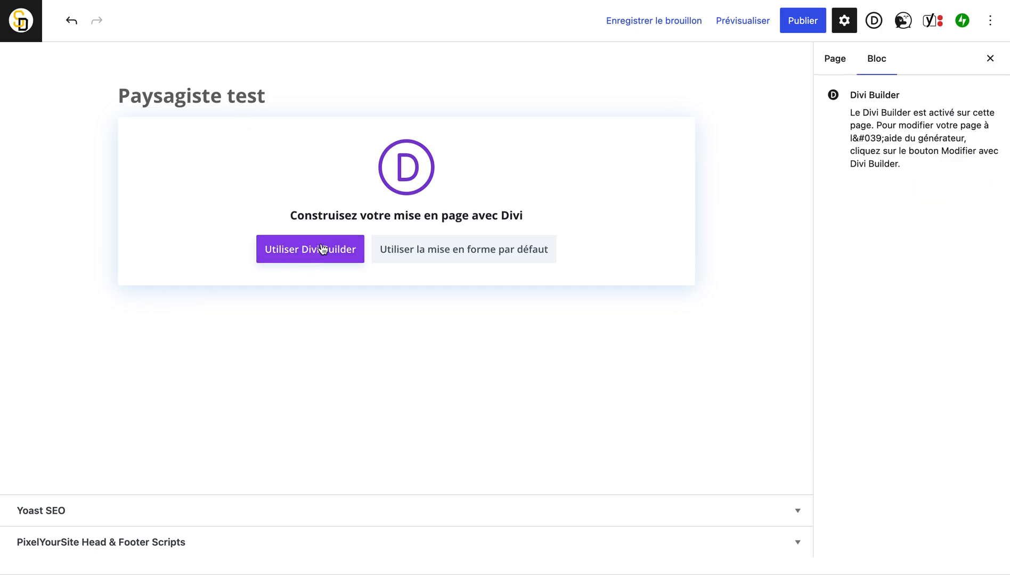
left_click(304, 257)
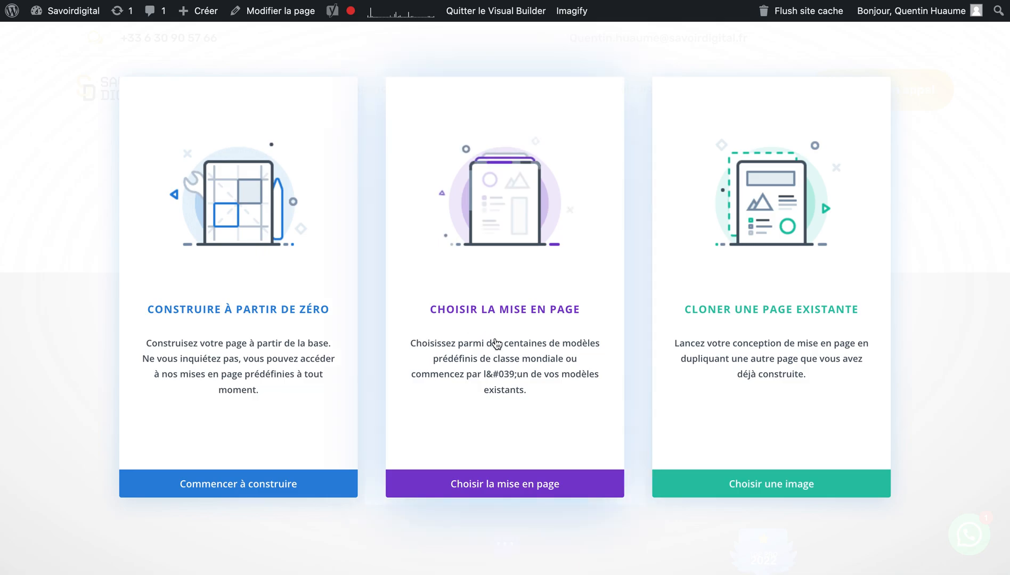
left_click(524, 480)
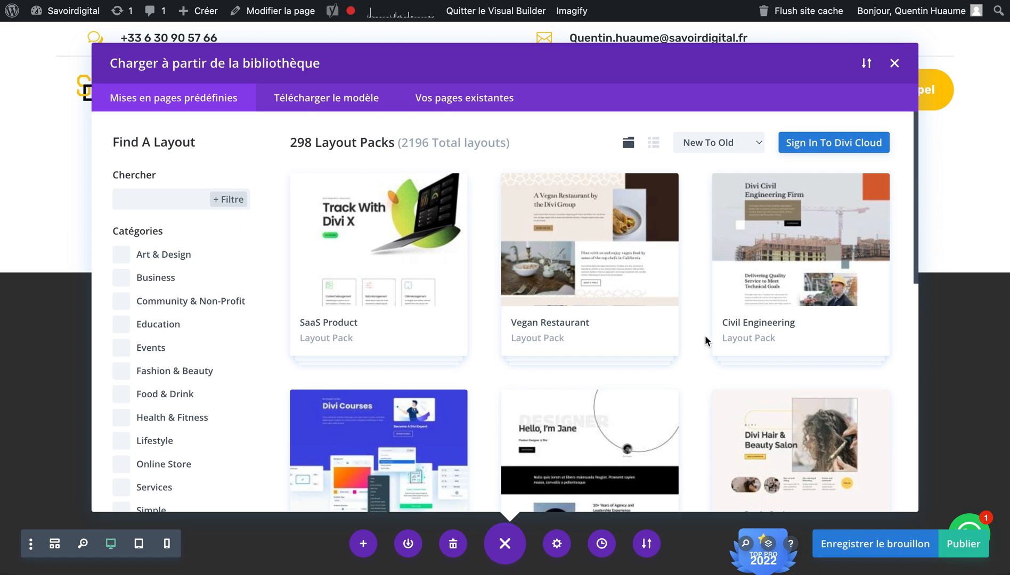
- Search the predefined layouts for "lands", preview the Landscape Maintenance Home Page layout, and return to the layout list
scroll(704, 341, "down", 1)
left_click(168, 191)
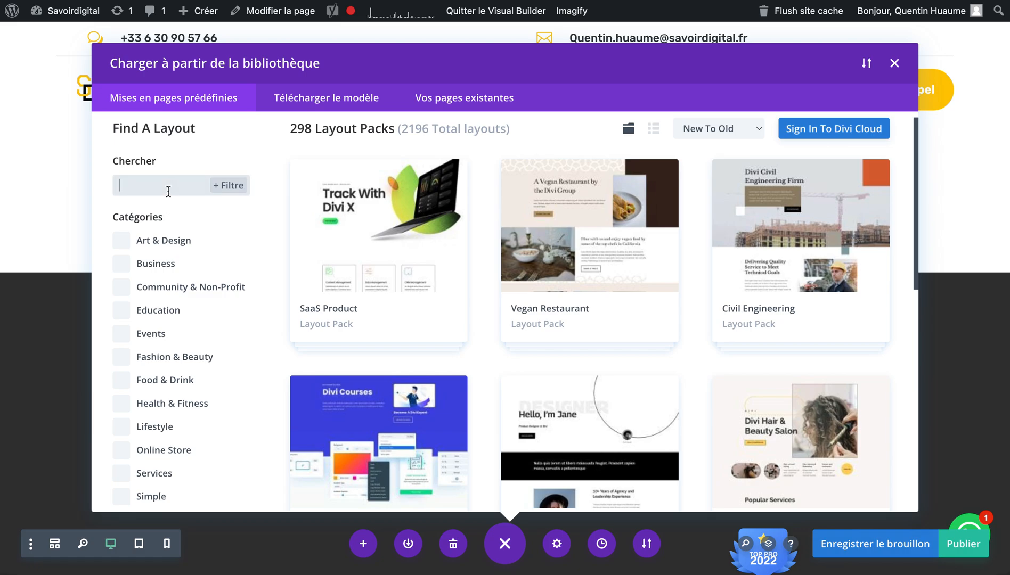
type("lands")
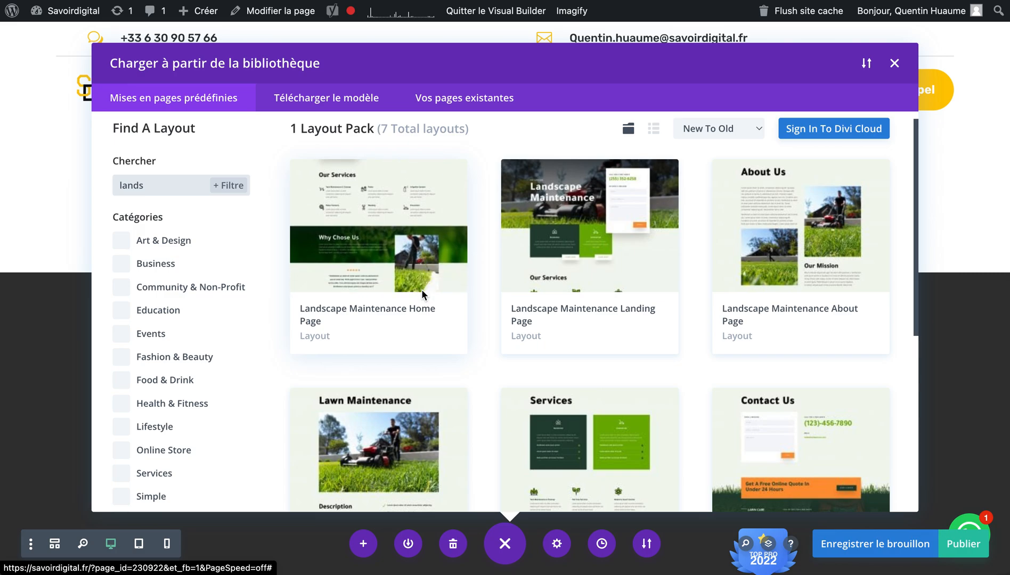
left_click(426, 303)
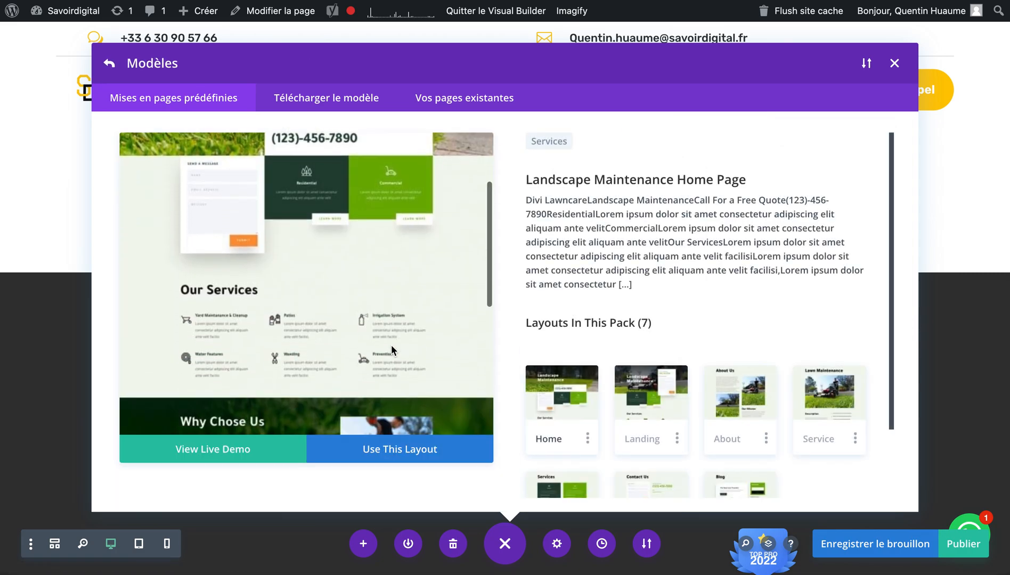
scroll(391, 350, "down", 7)
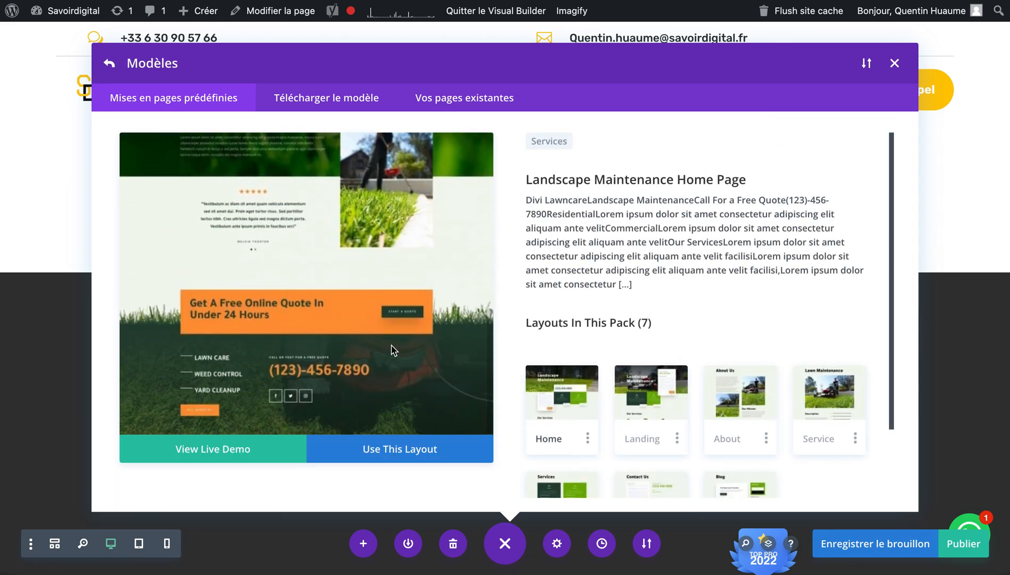
scroll(385, 341, "up", 7)
left_click(109, 63)
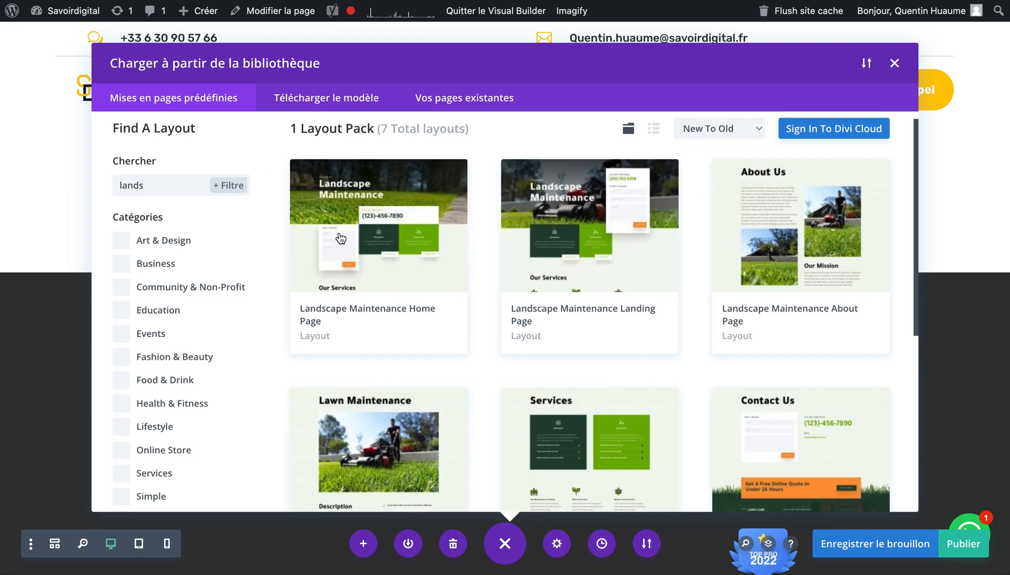
- Replace the layout search term with the French "paysa"
double_click(167, 190)
key("BackSpace")
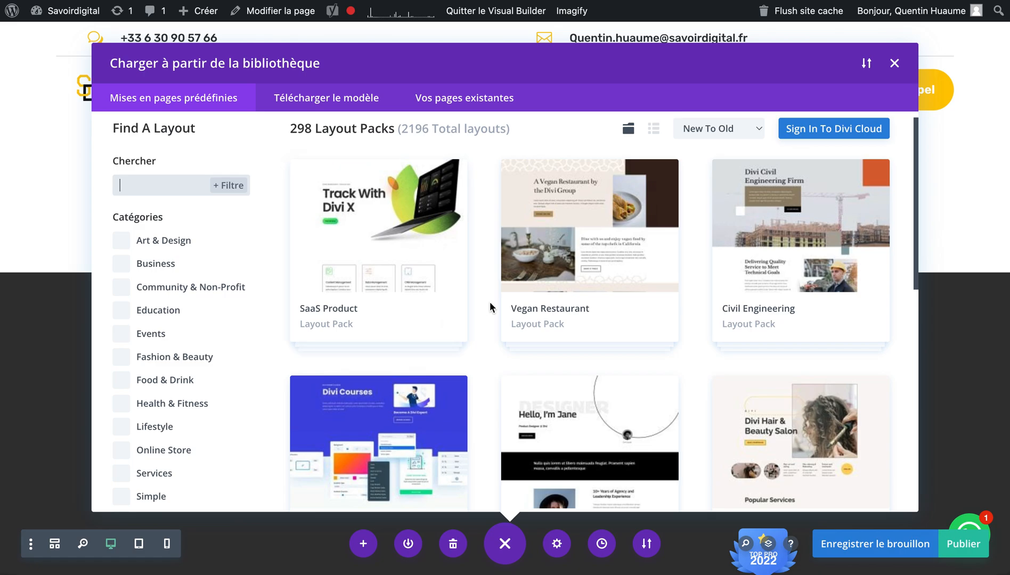
type("paysa")
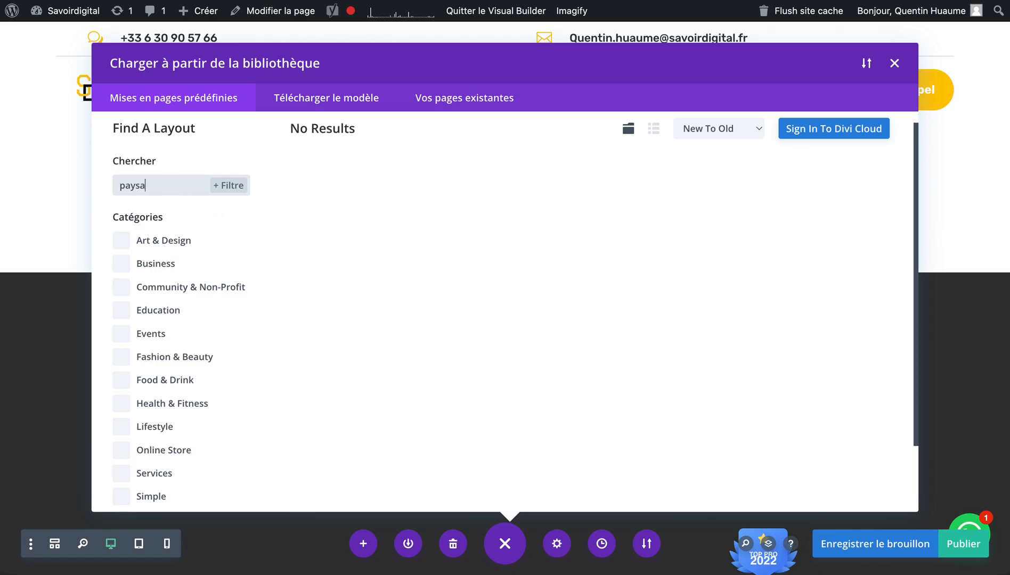
- Search the layout library for "lands" again and look through the page layouts in the Landscape Maintenance pack
double_click(178, 190)
type("lands")
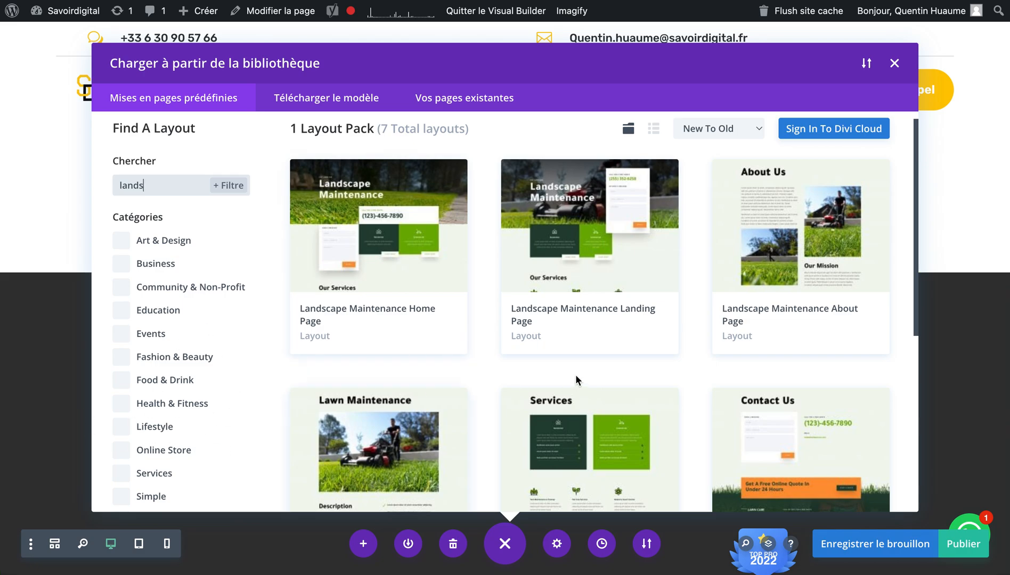
scroll(479, 377, "down", 3)
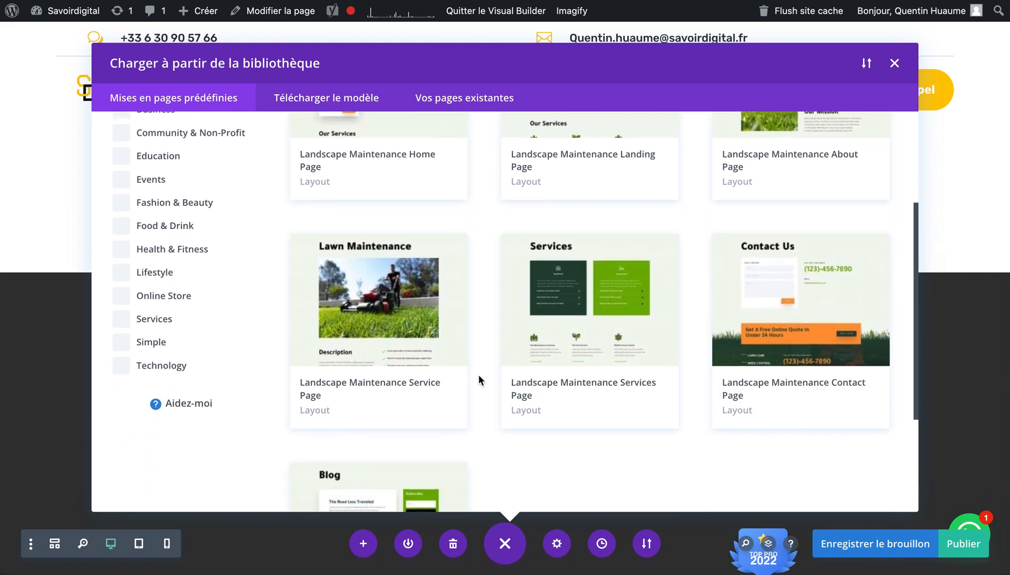
scroll(479, 375, "down", 3)
scroll(478, 375, "up", 6)
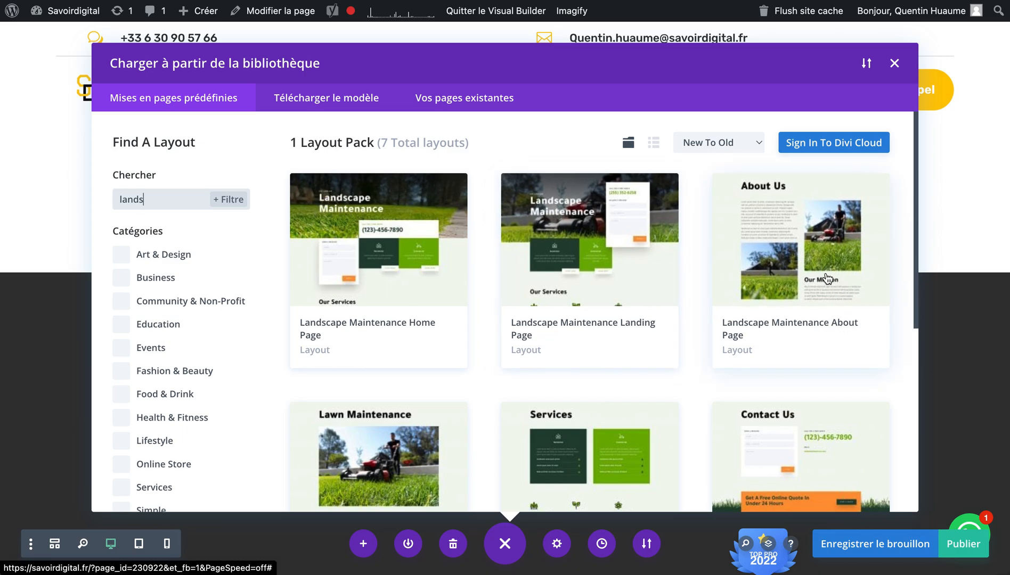
scroll(696, 419, "down", 2)
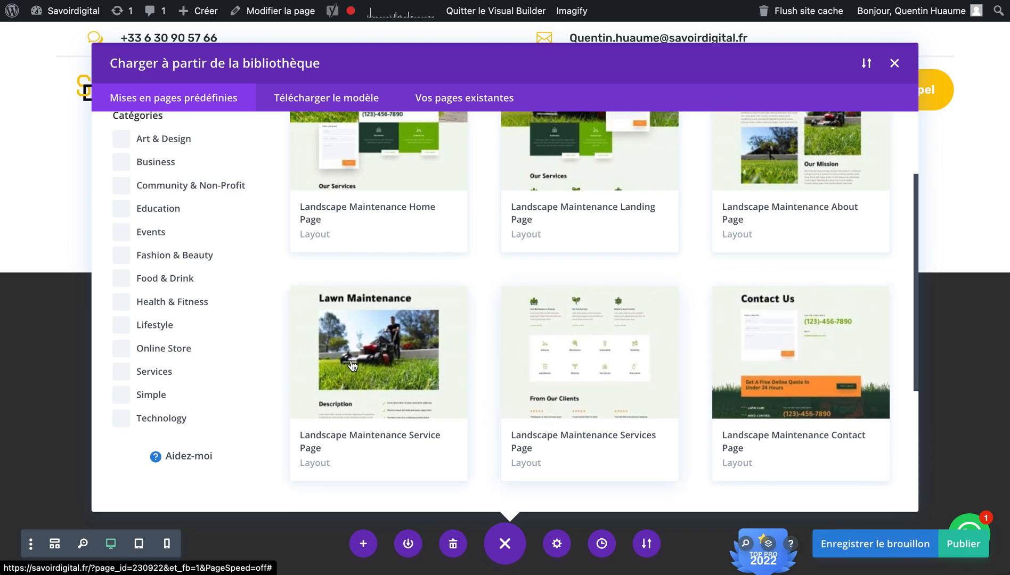
scroll(459, 381, "down", 1)
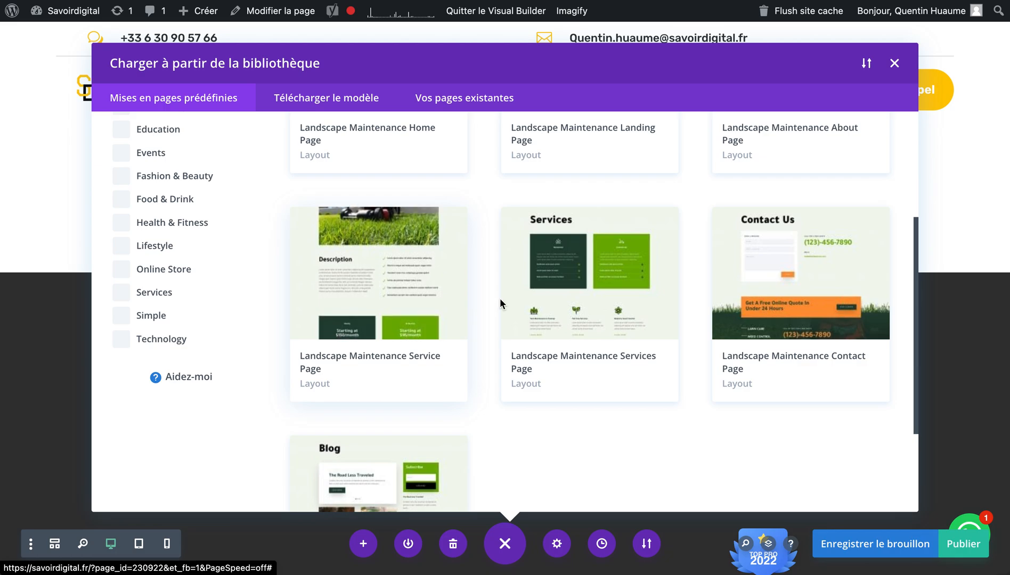
- Browse the remaining Landscape Maintenance layouts and examine the Landing Page layout preview in full
scroll(486, 346, "down", 3)
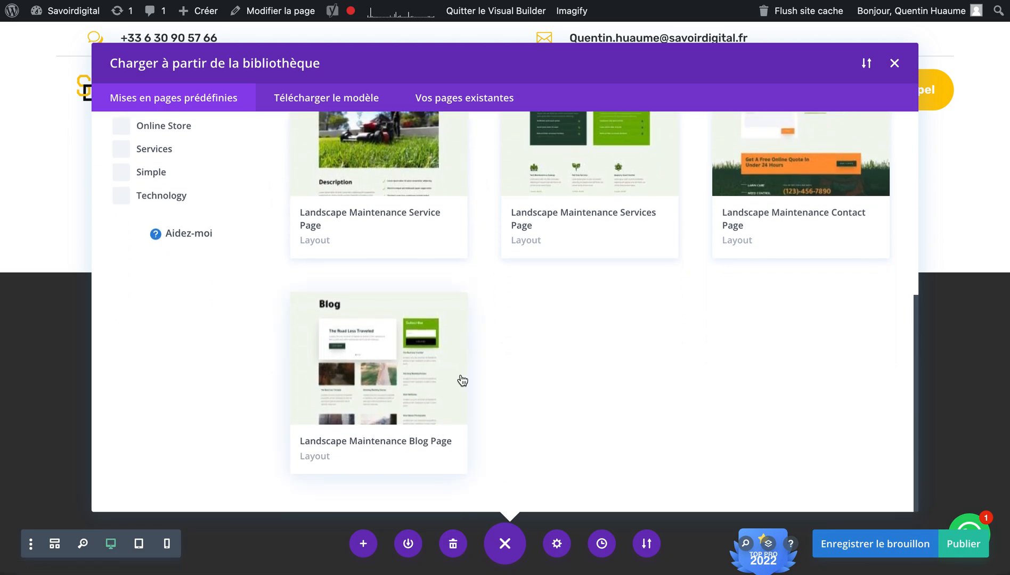
scroll(469, 364, "up", 5)
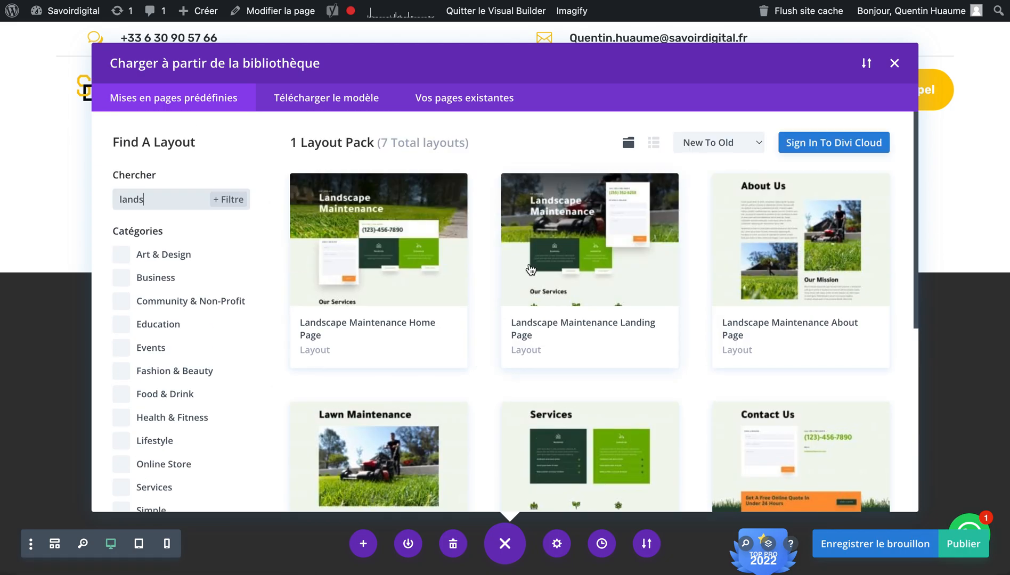
left_click(515, 295)
scroll(379, 347, "down", 10)
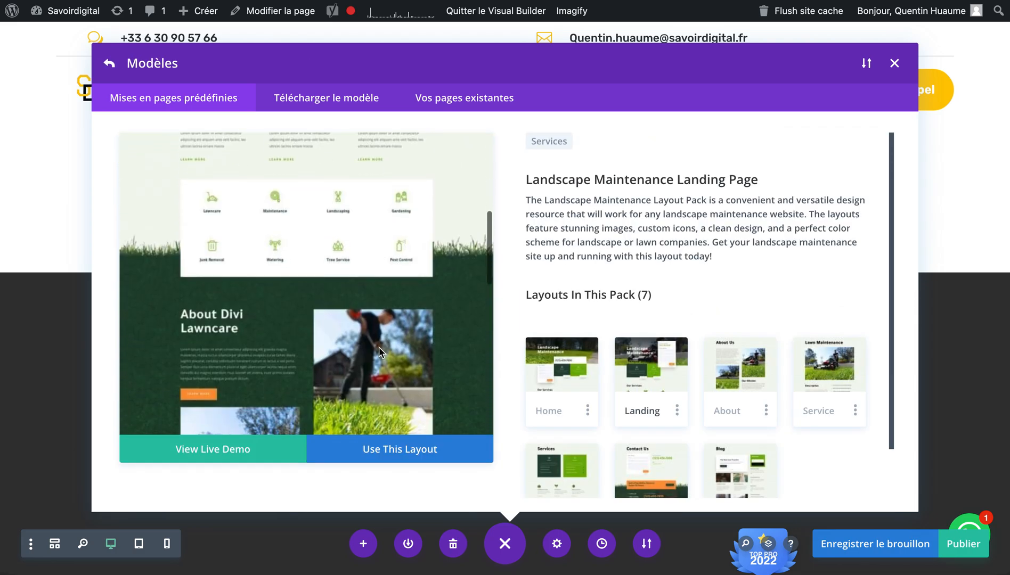
scroll(379, 348, "down", 6)
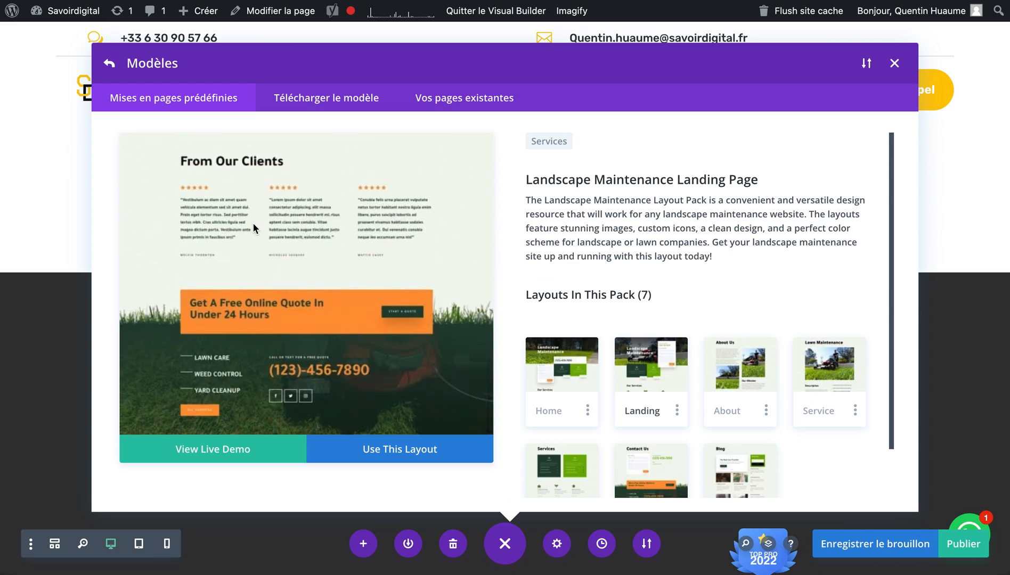
scroll(380, 214, "up", 4)
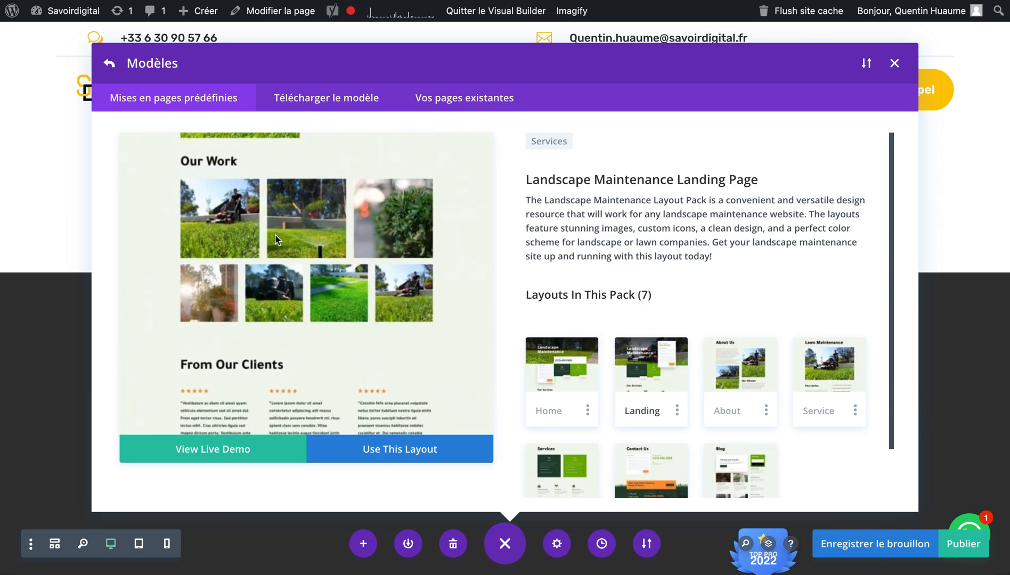
scroll(355, 248, "up", 4)
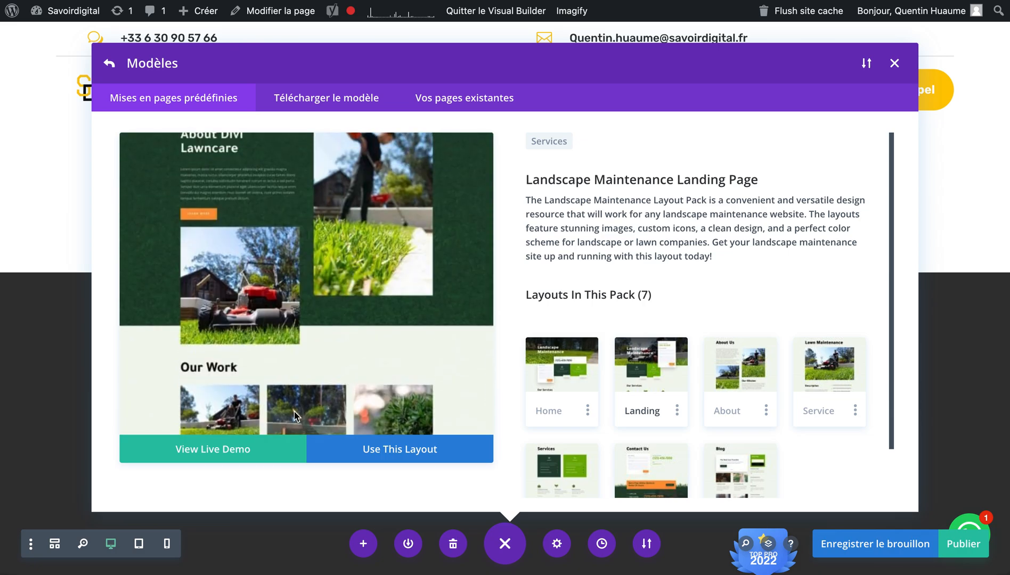
scroll(356, 296, "up", 3)
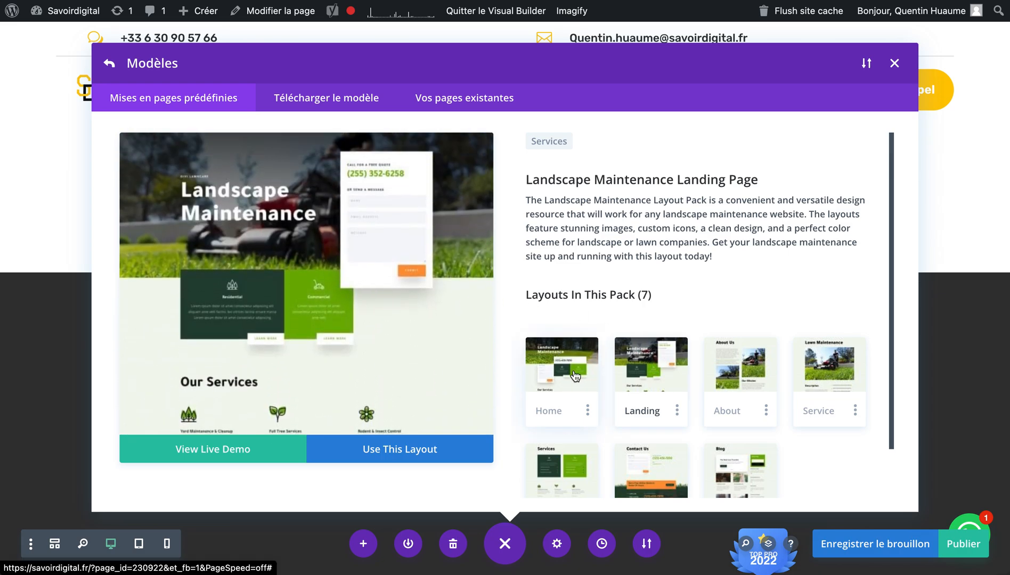
- Compare the previews of the Home, Landing and Contact page layouts in the Landscape Maintenance pack
scroll(361, 341, "down", 10)
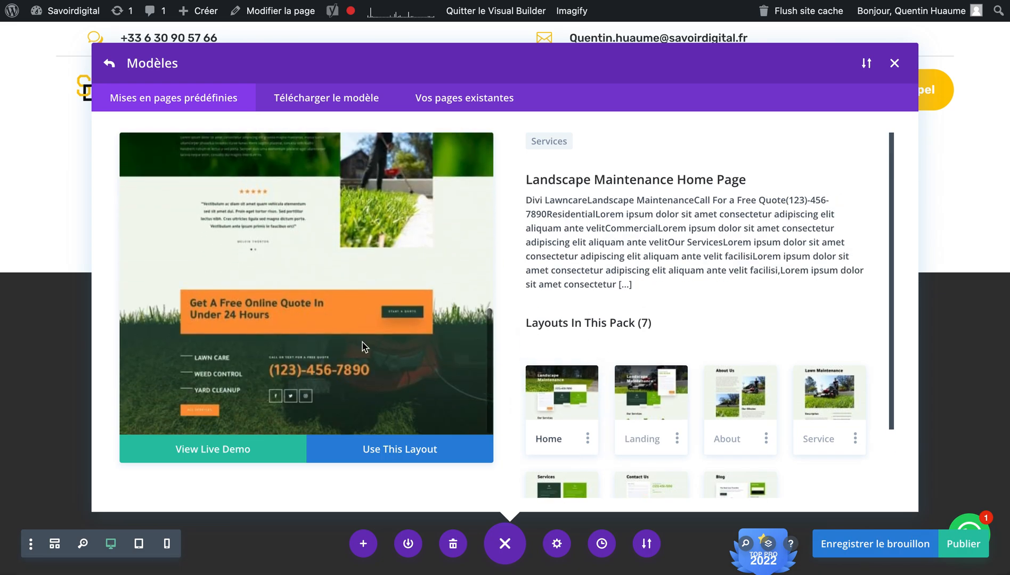
left_click(635, 394)
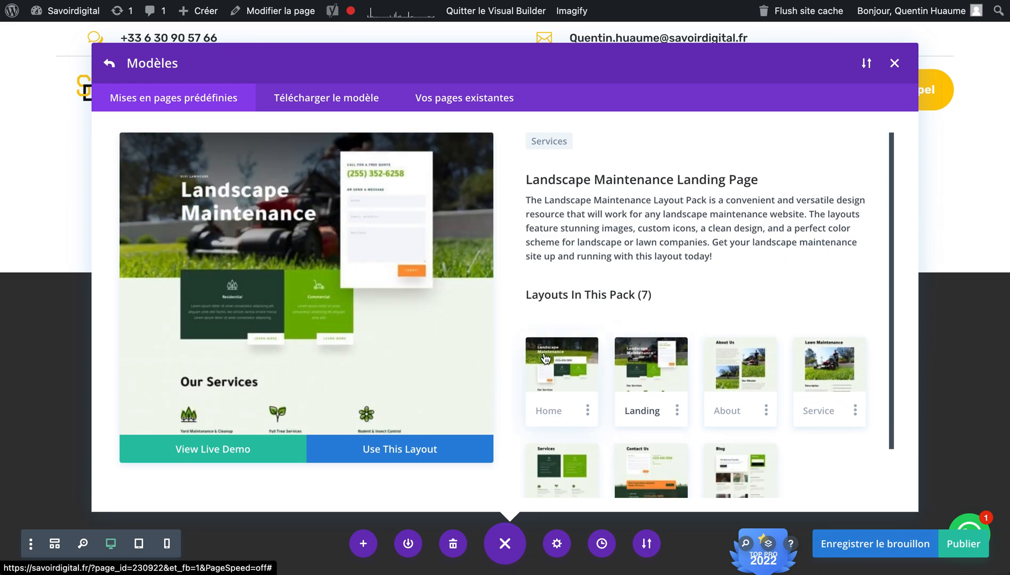
scroll(512, 335, "down", 1)
scroll(511, 330, "down", 1)
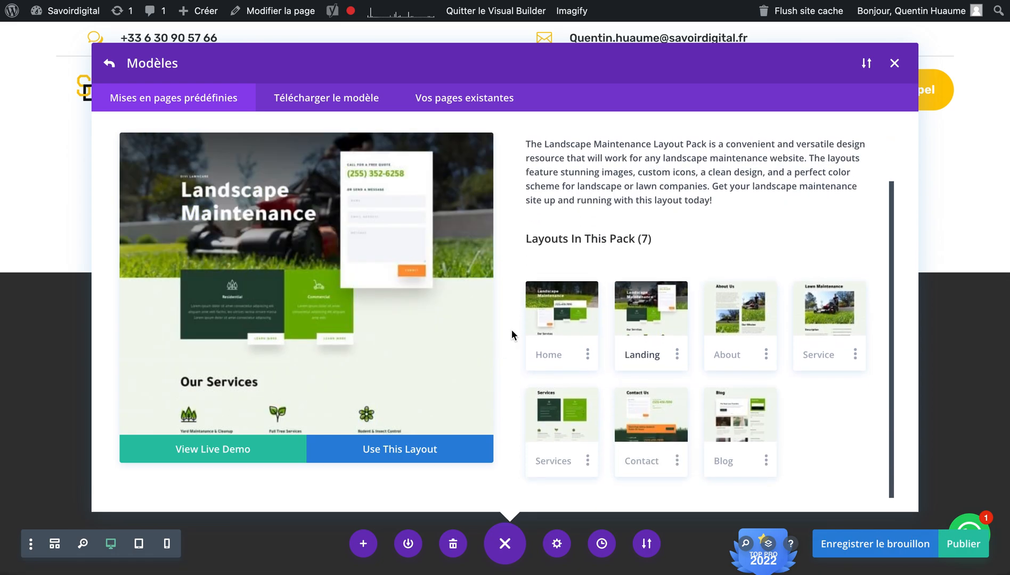
left_click(633, 413)
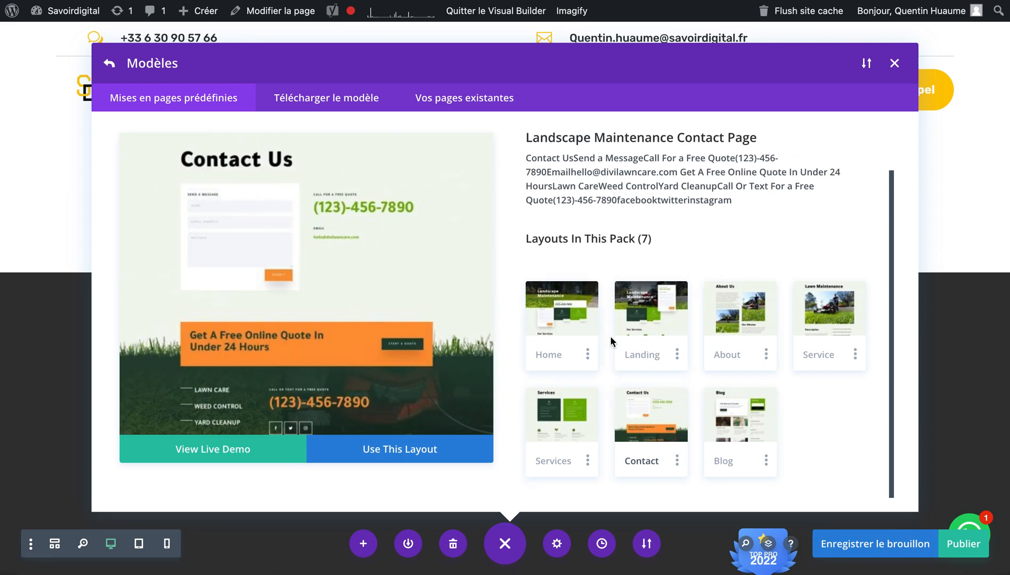
- Load the Landscape Maintenance Landing Page layout into the page and check its header section
left_click(639, 331)
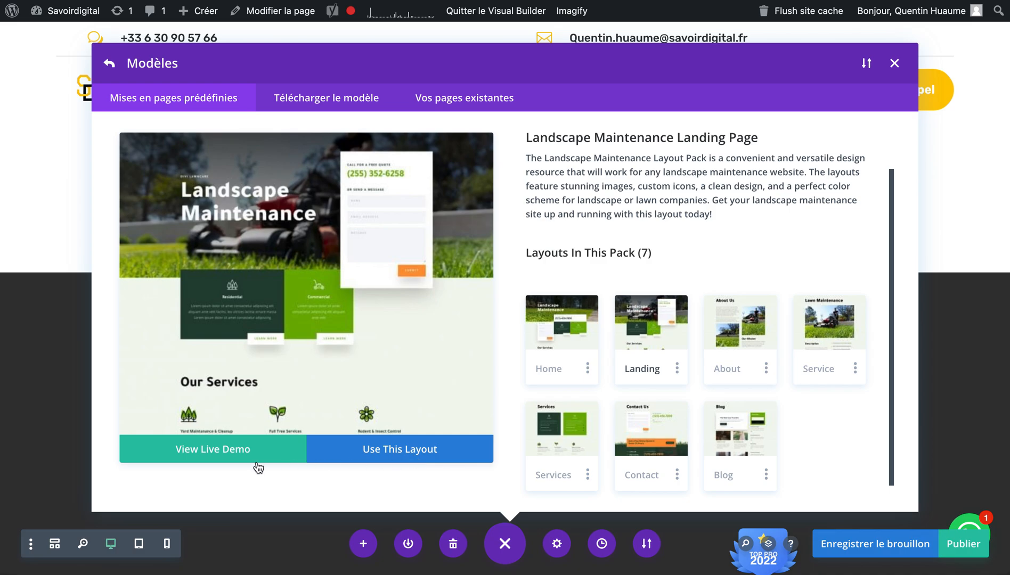
left_click(385, 452)
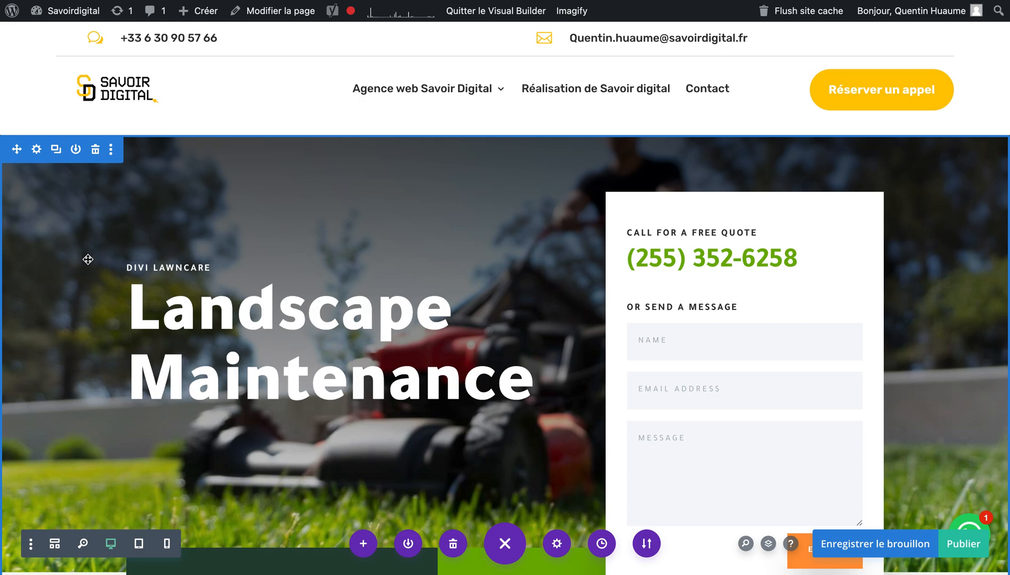
scroll(87, 262, "down", 3)
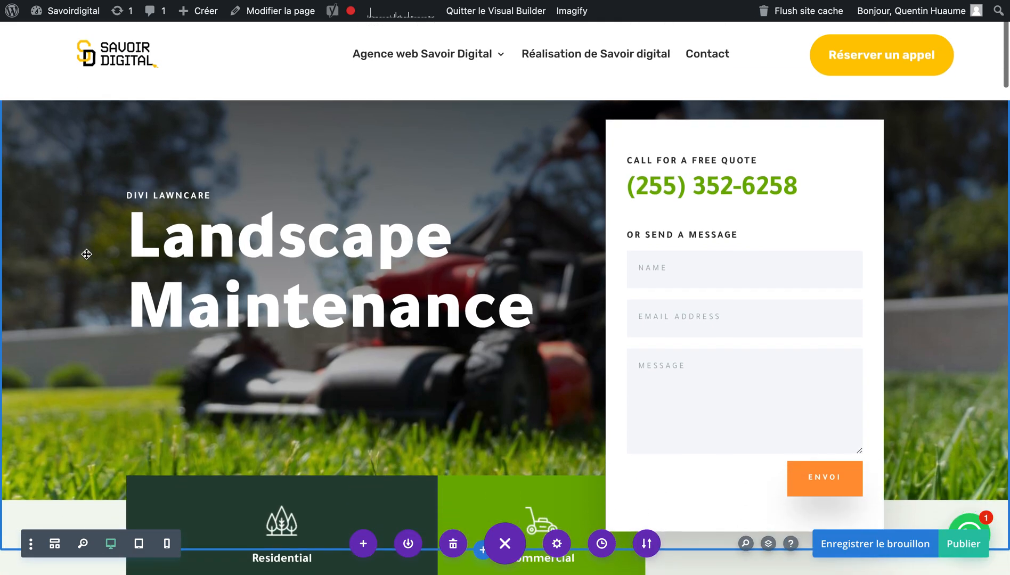
scroll(84, 243, "up", 3)
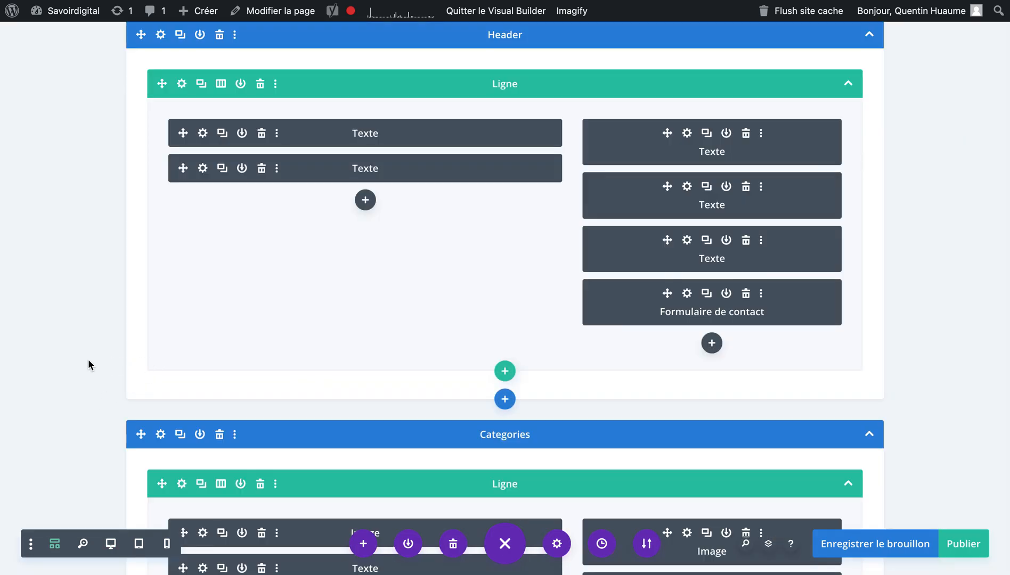
scroll(82, 389, "down", 5)
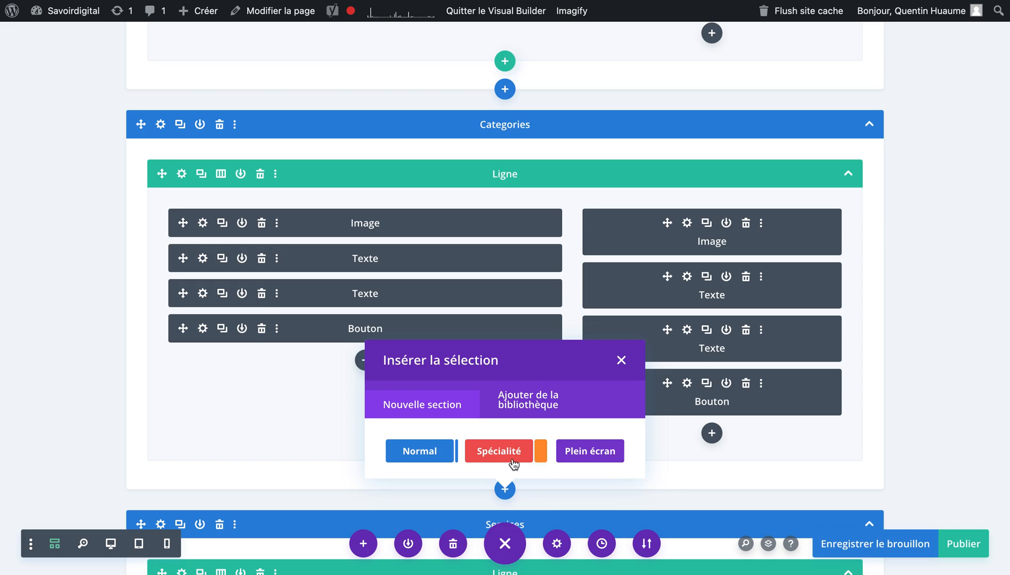
left_click(482, 453)
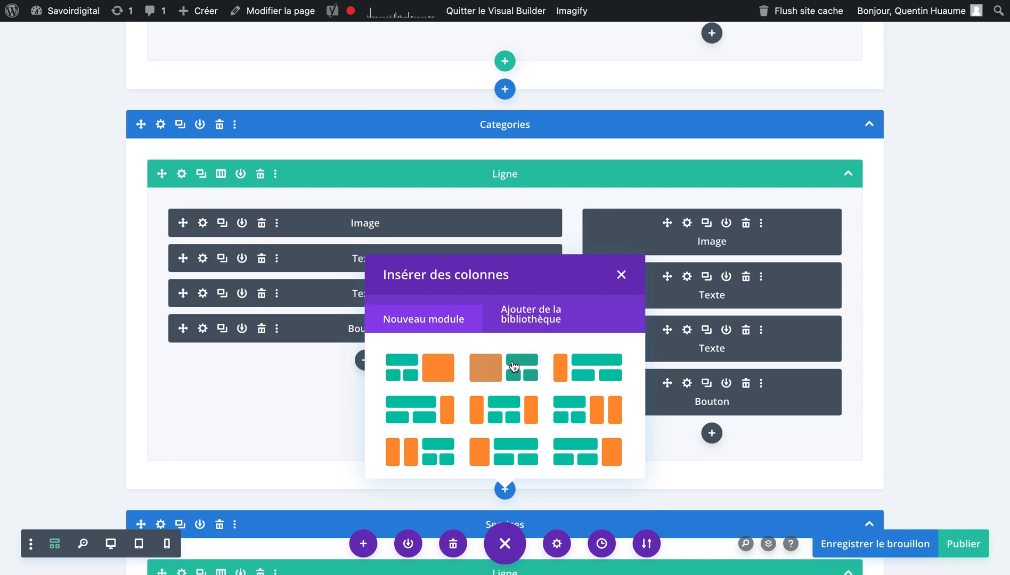
left_click(621, 277)
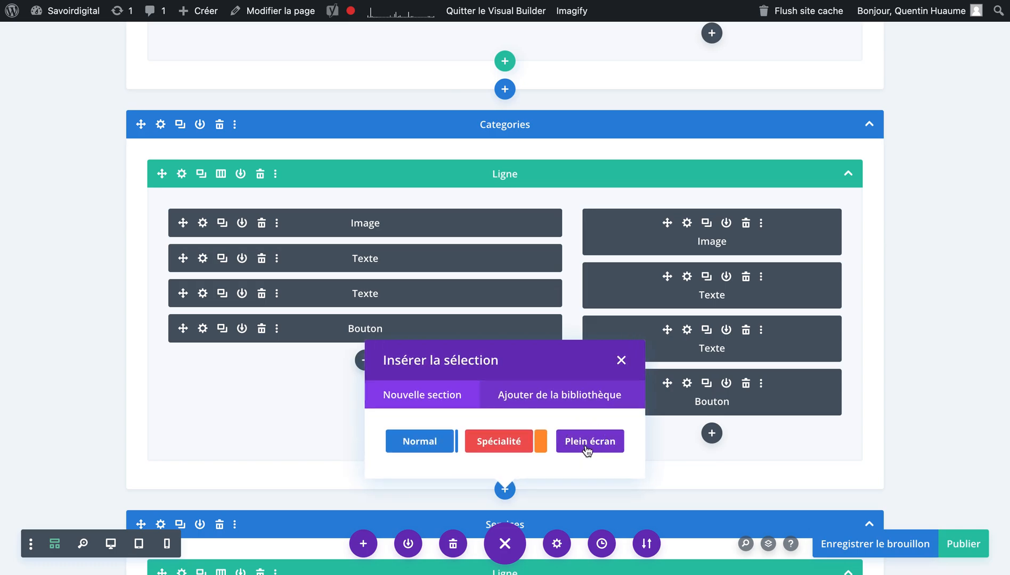
- Insert a full-width section below the Categories section without choosing a module, and delete it again
left_click(587, 442)
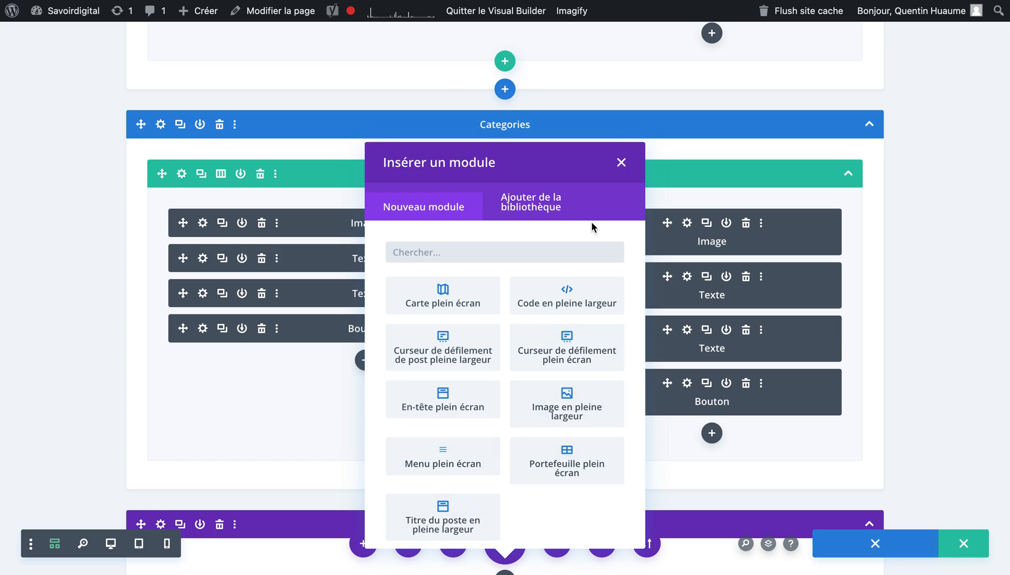
left_click(622, 169)
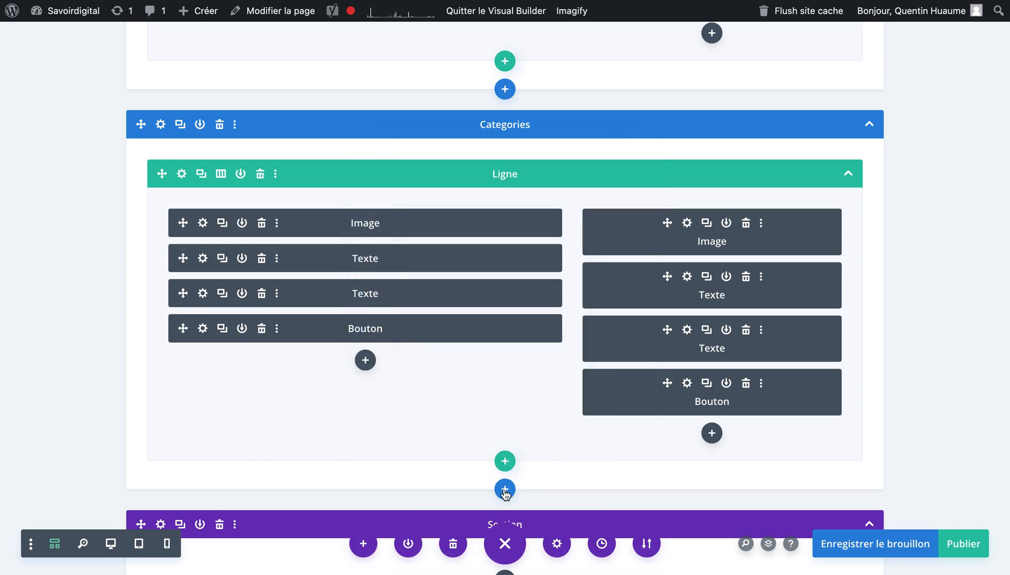
scroll(319, 437, "down", 4)
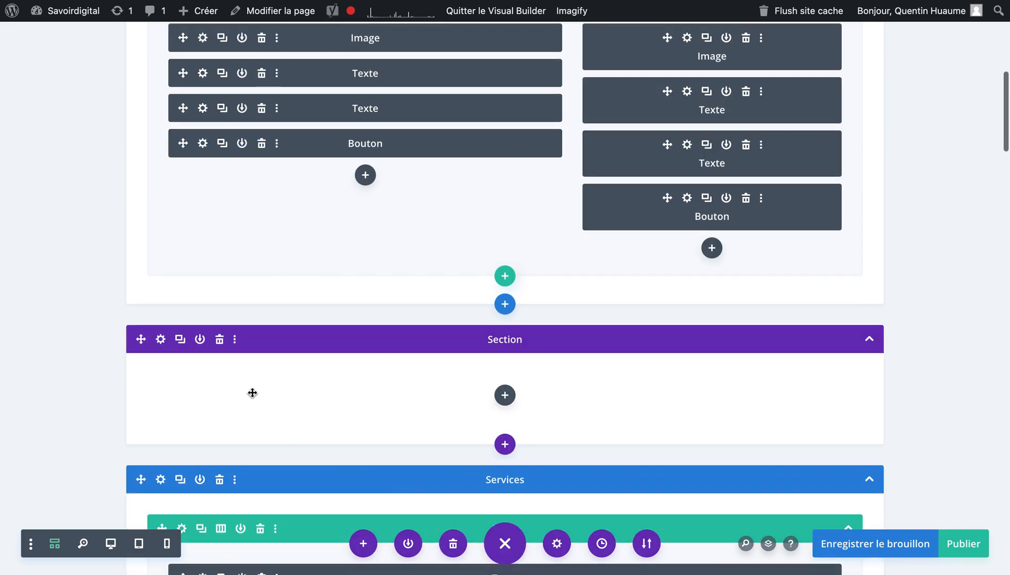
left_click(219, 342)
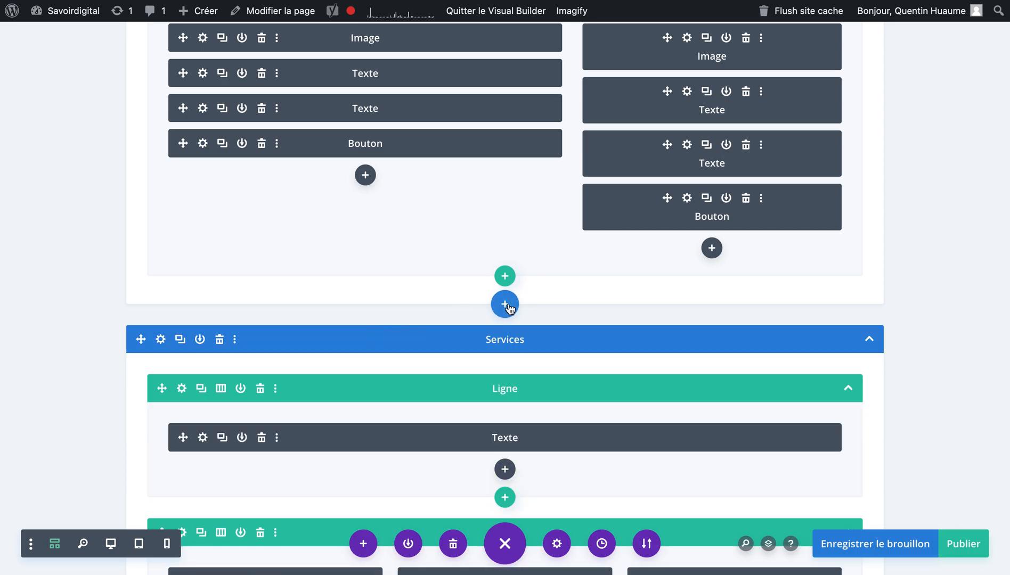
- Insert a normal section between the Categories and Services sections
left_click(454, 306)
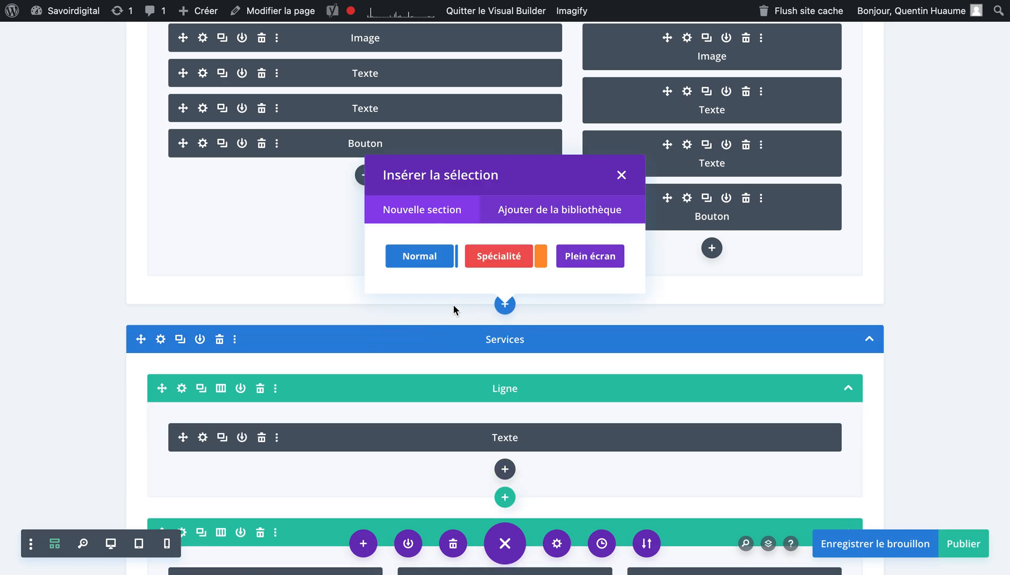
left_click(431, 264)
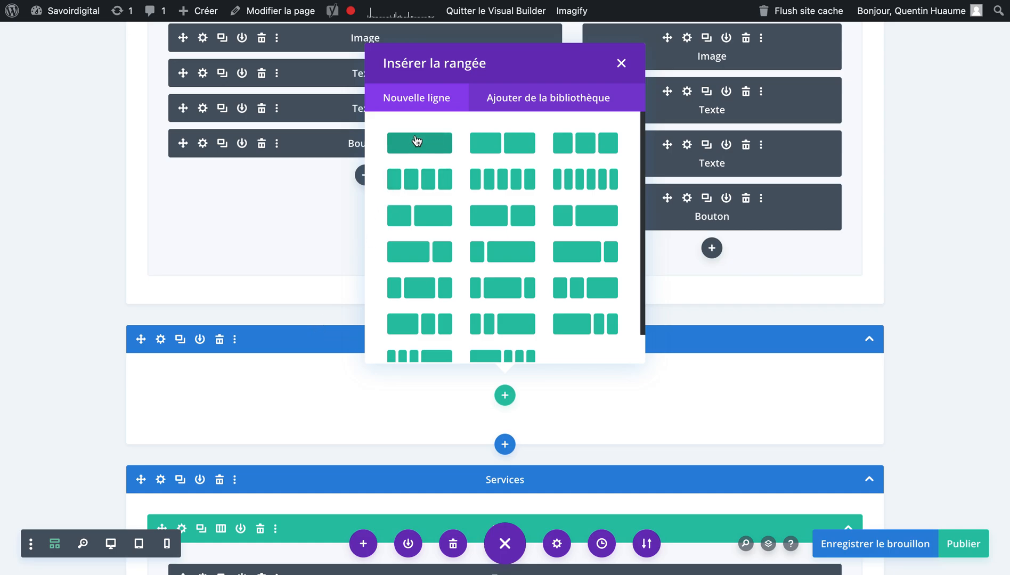
scroll(313, 191, "up", 2)
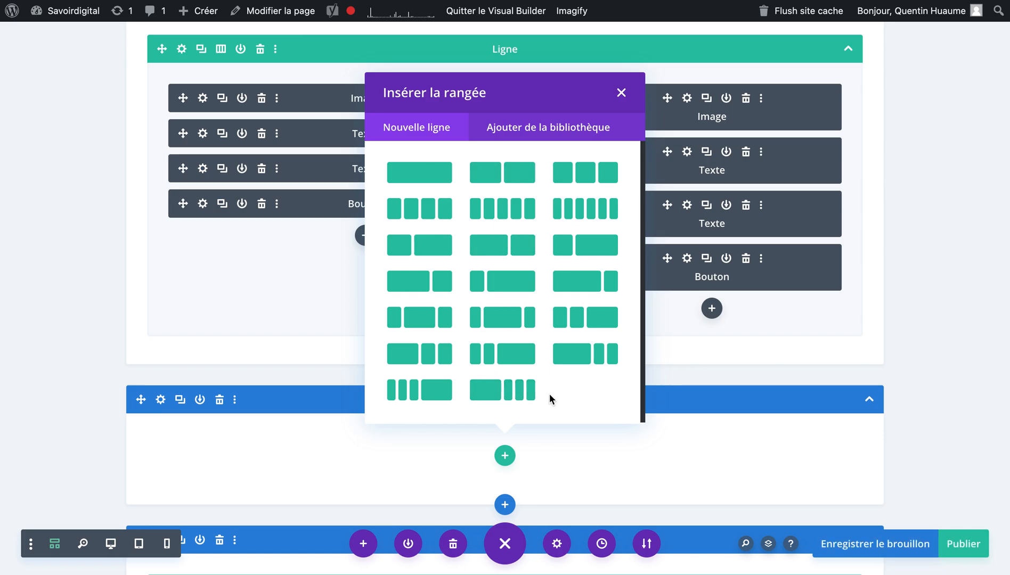
- Add a single-column row to the new empty section without any module, and delete the row again
left_click(429, 178)
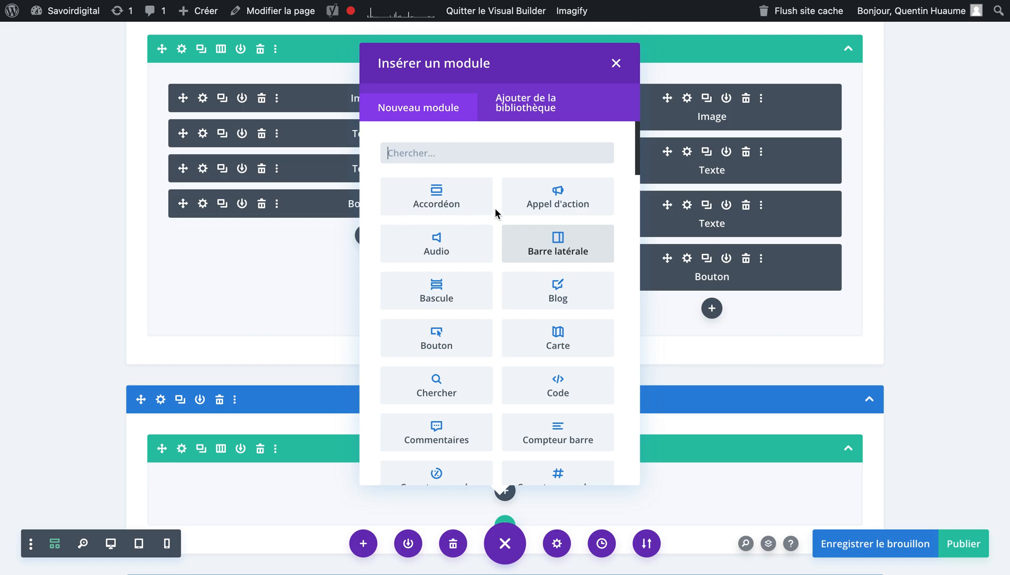
left_click(616, 66)
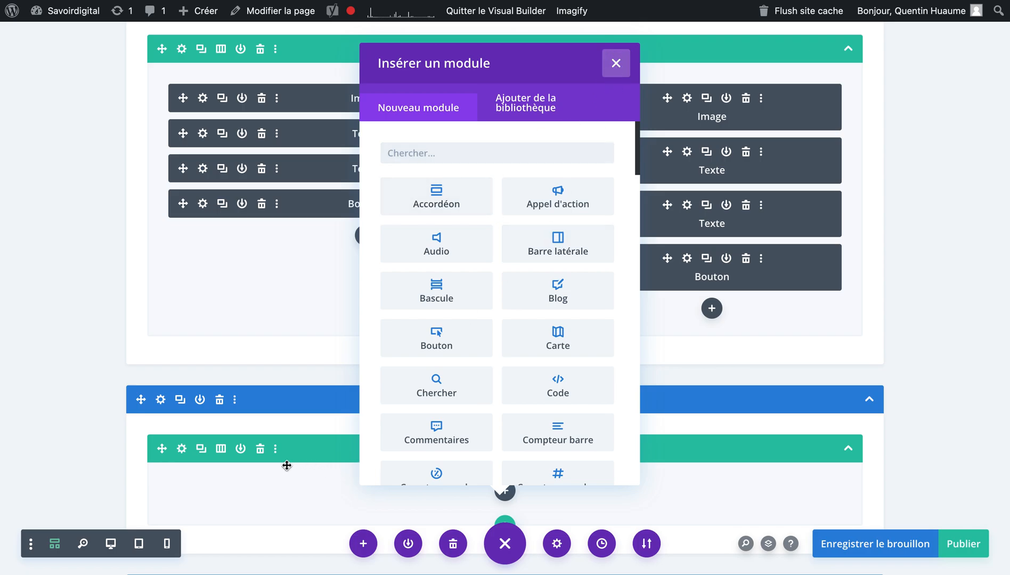
left_click(260, 450)
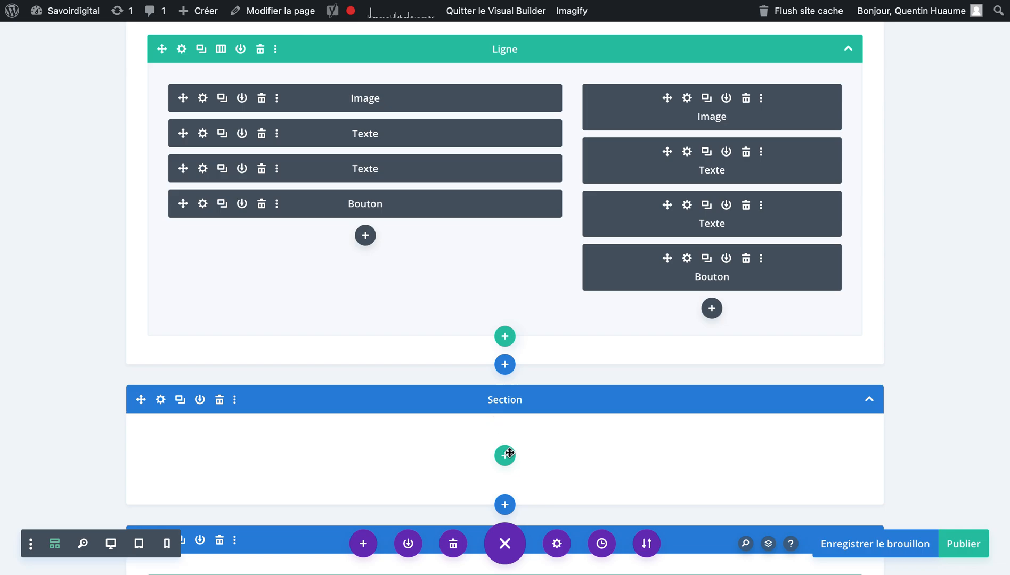
- Insert a row with two equal columns in the empty section and add an Accordion (Accordéon) module to its first column
left_click(506, 457)
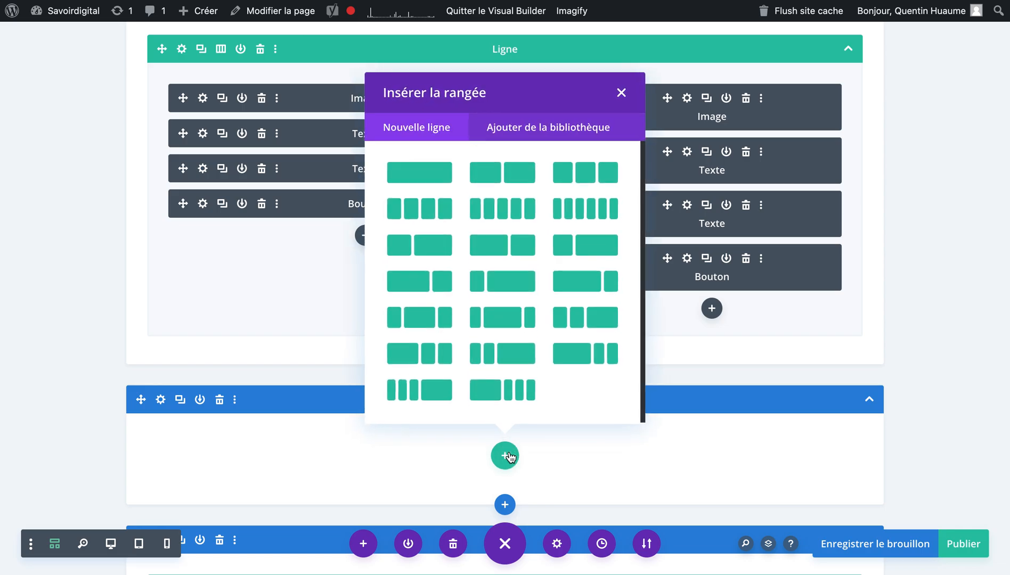
left_click(504, 176)
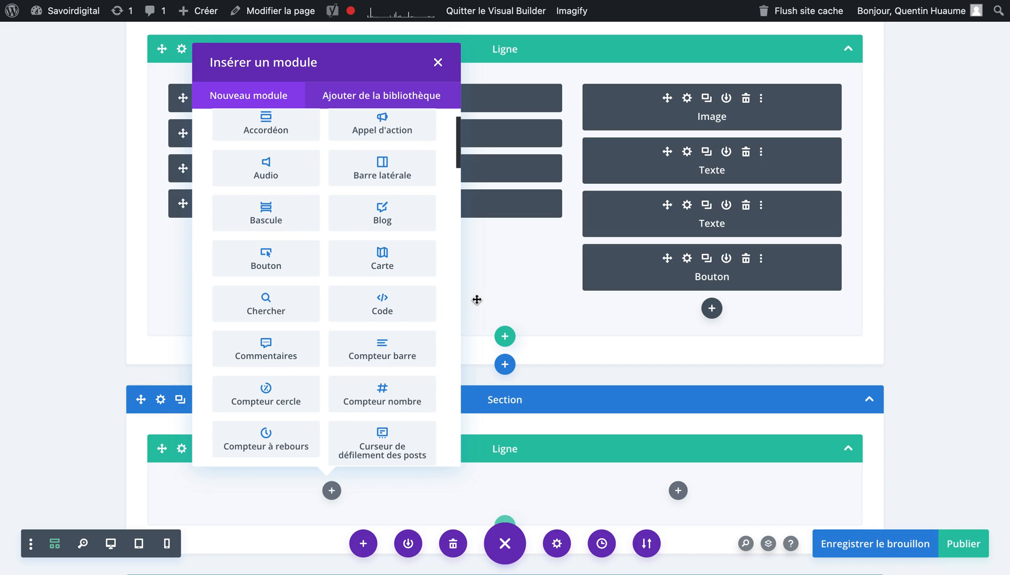
scroll(384, 320, "up", 2)
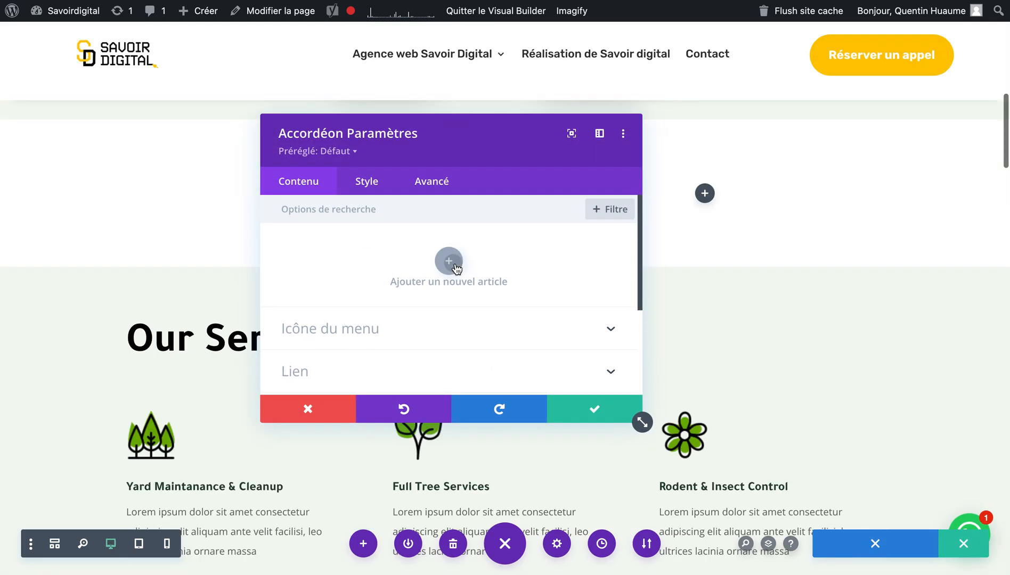
- Add a new item to the accordion, keep its default title and body text, and save the module settings
left_click(448, 261)
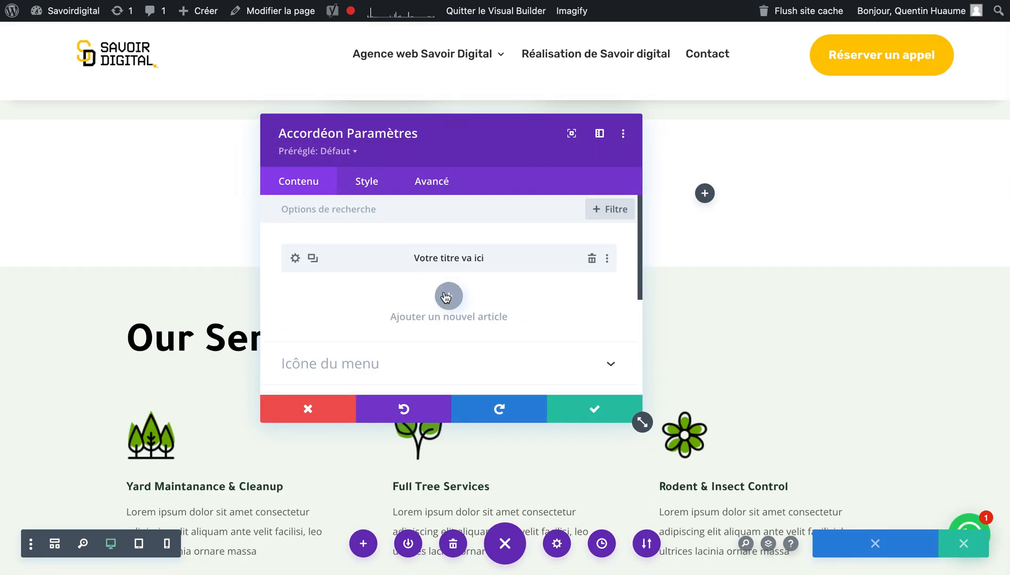
left_click(327, 270)
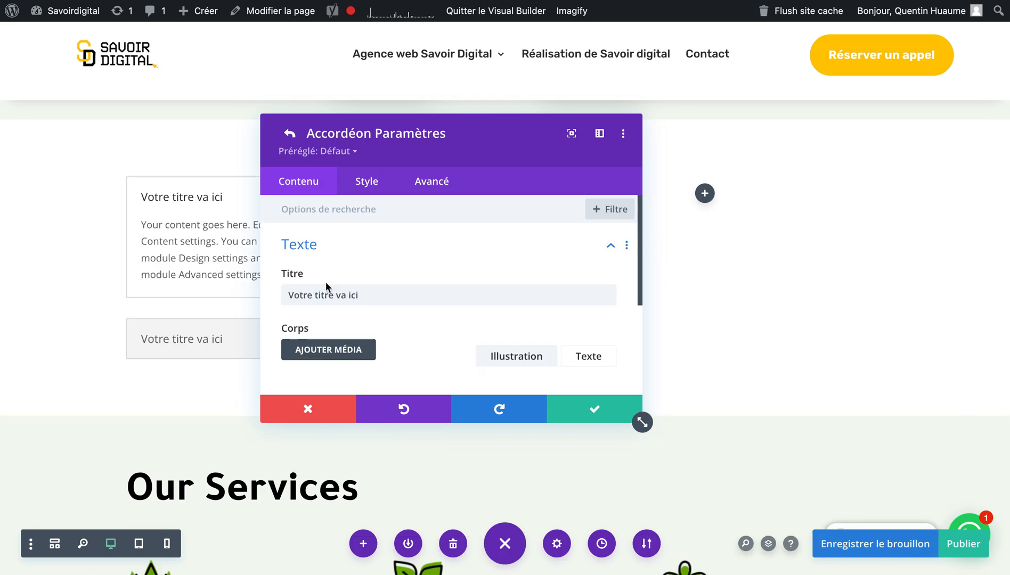
left_click(563, 407)
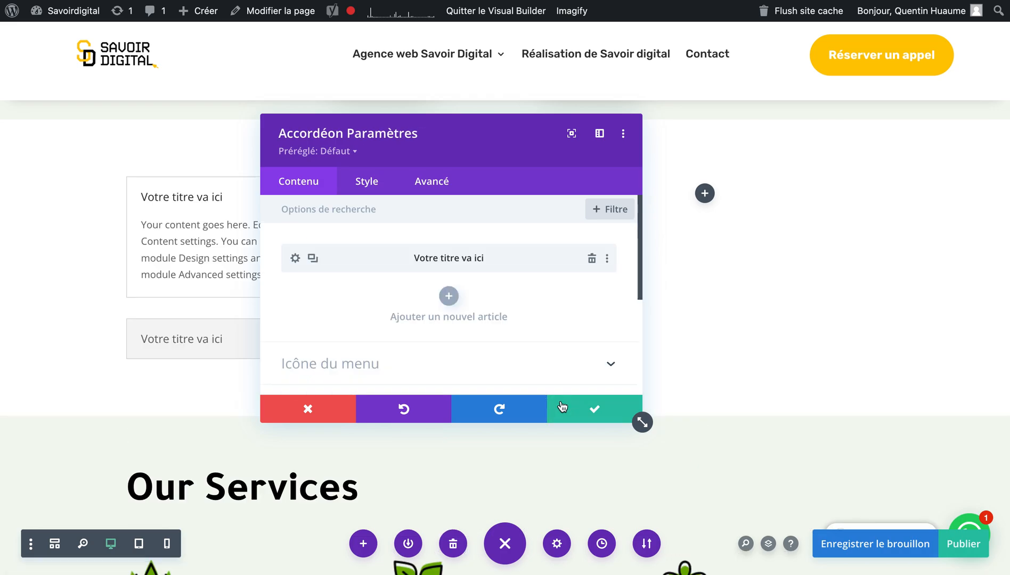
left_click(575, 409)
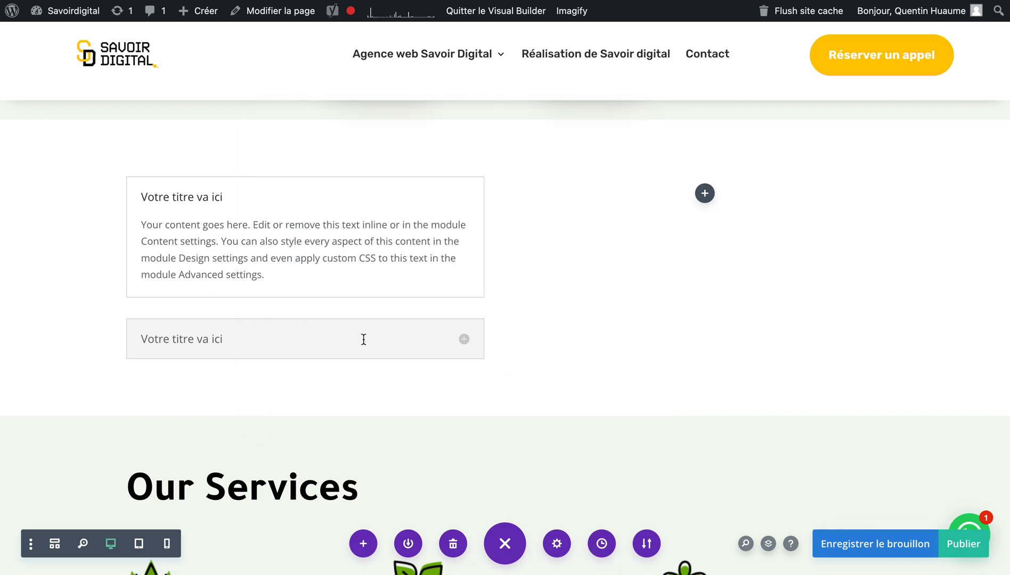
- Expand the second accordion item, reopen the first one, and delete the Accordion (Accordéon) module from the row
scroll(389, 341, "up", 1)
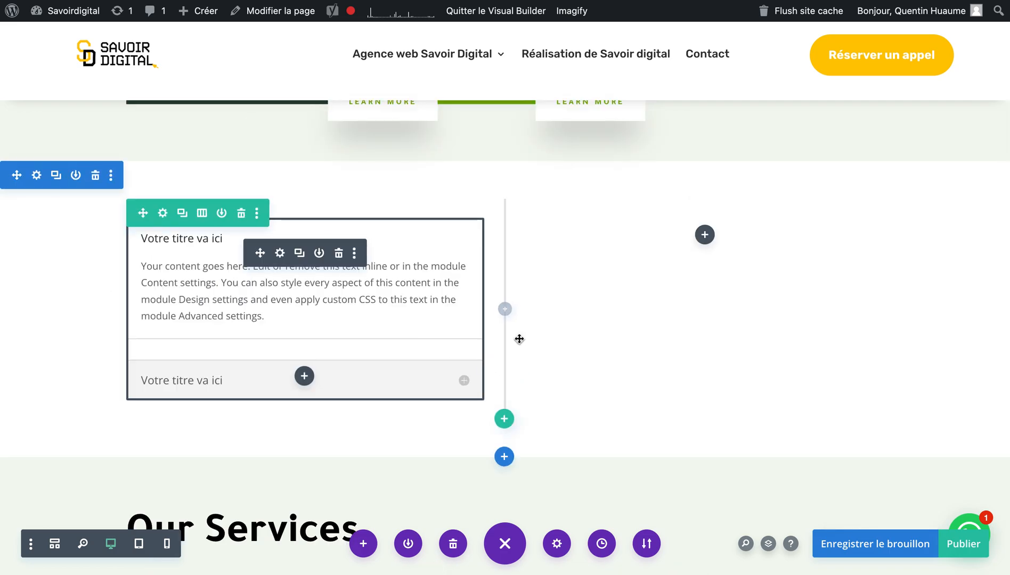
left_click(464, 381)
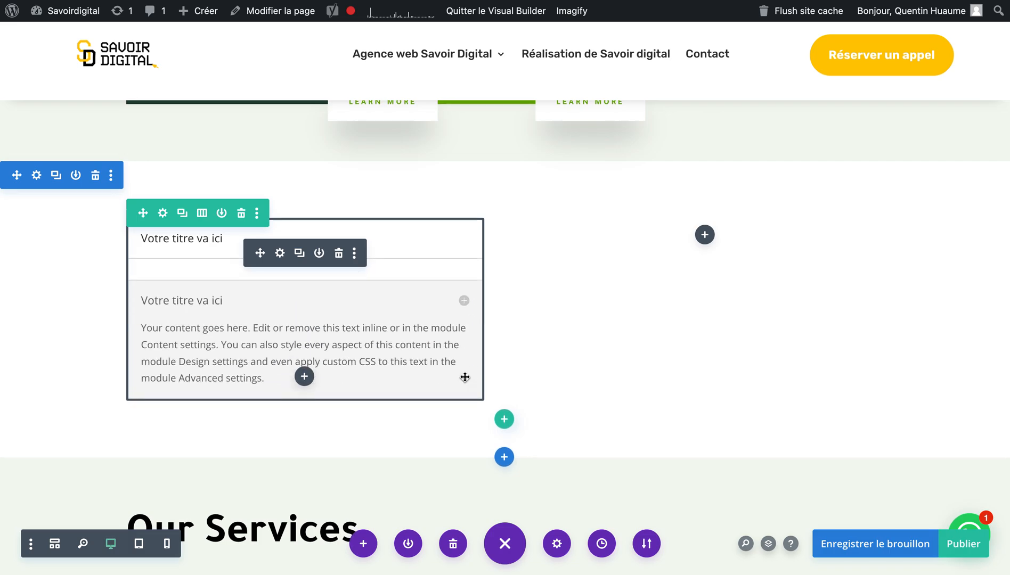
left_click(465, 241)
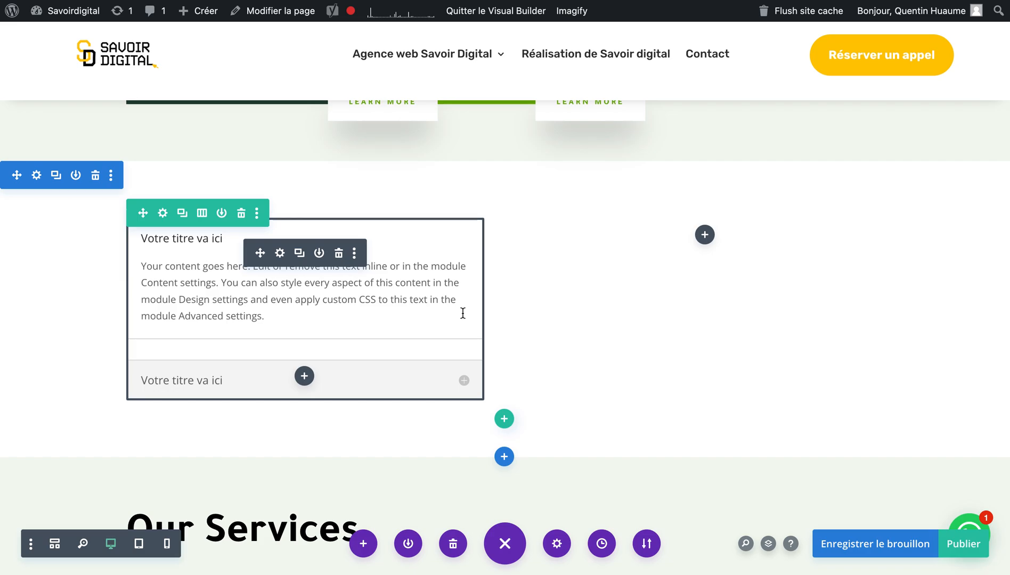
left_click(338, 254)
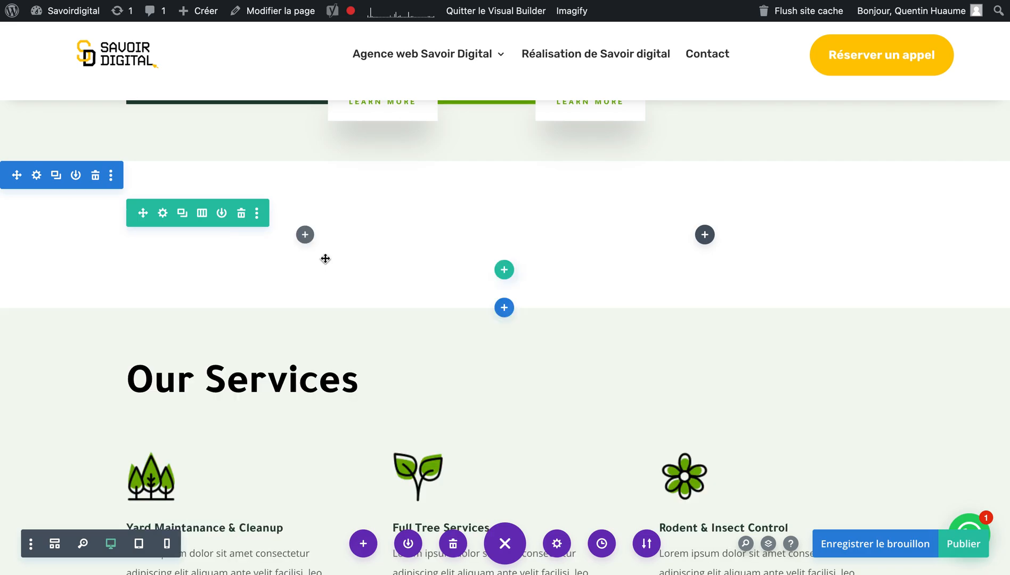
- Insert an Appel d'action module in the row's first column and go through its title, button and body text fields
left_click(305, 235)
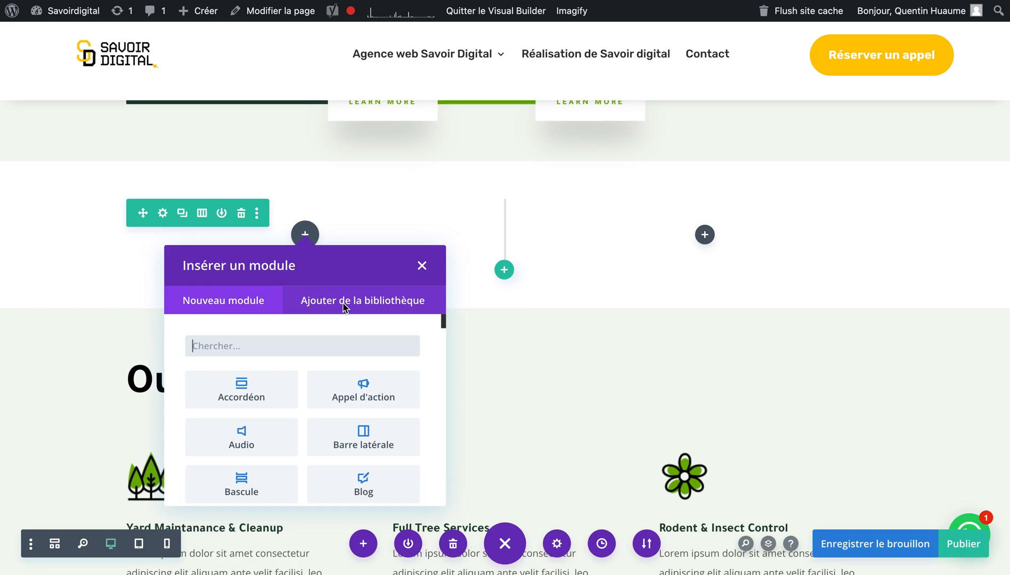
left_click(327, 395)
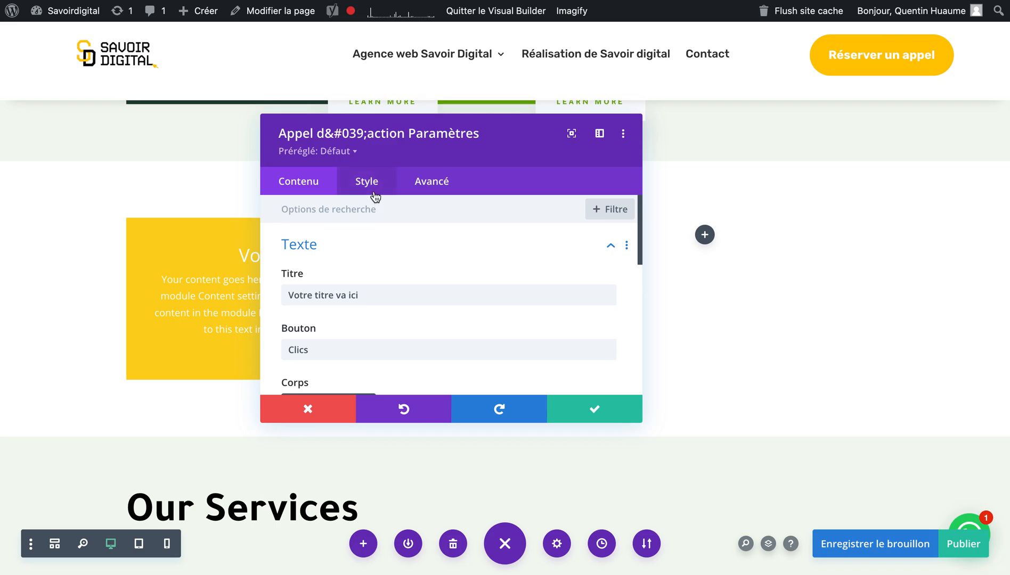
triple_click(384, 294)
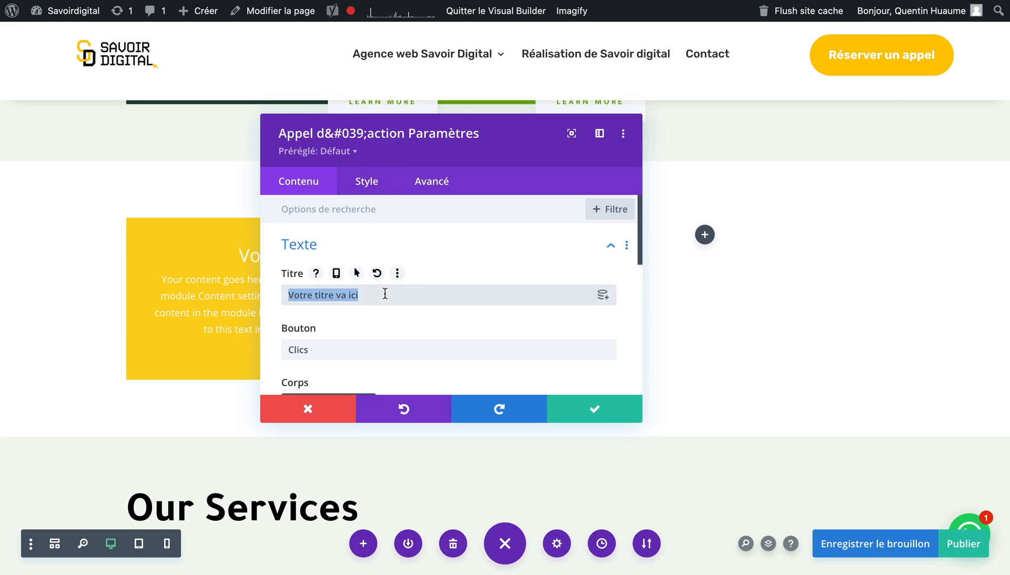
triple_click(361, 354)
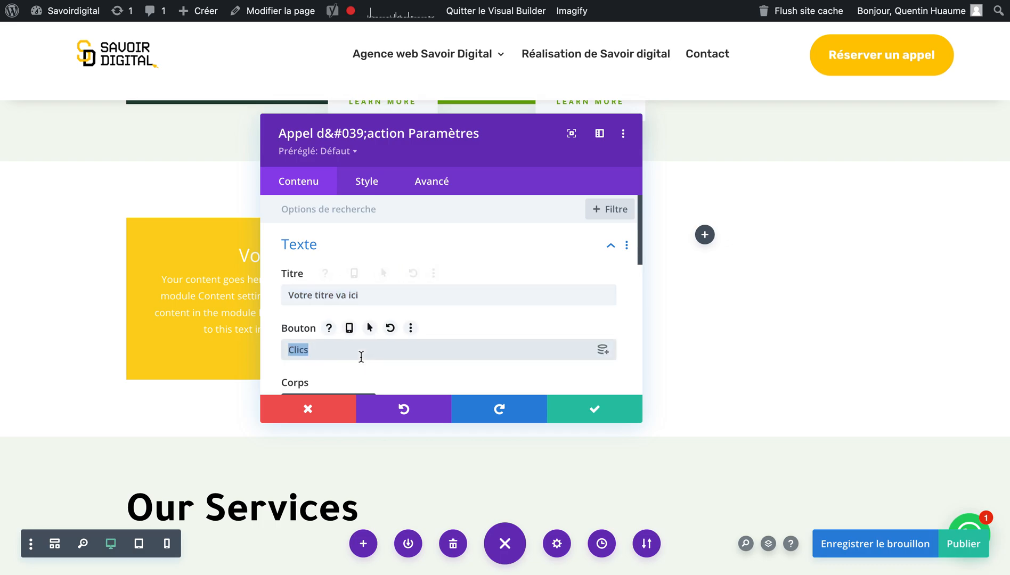
scroll(360, 356, "down", 5)
triple_click(353, 372)
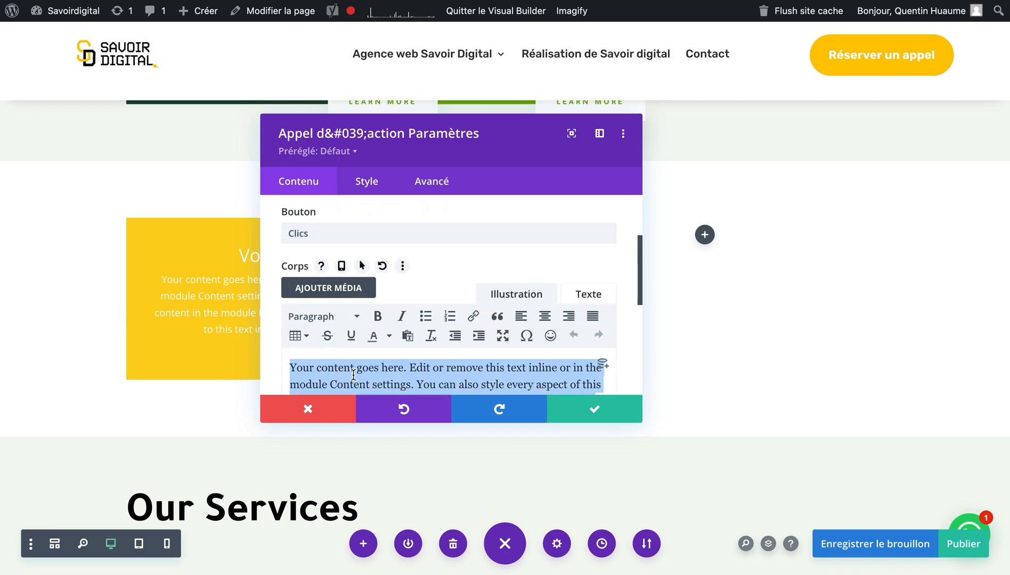
left_click_drag(507, 131, 542, 127)
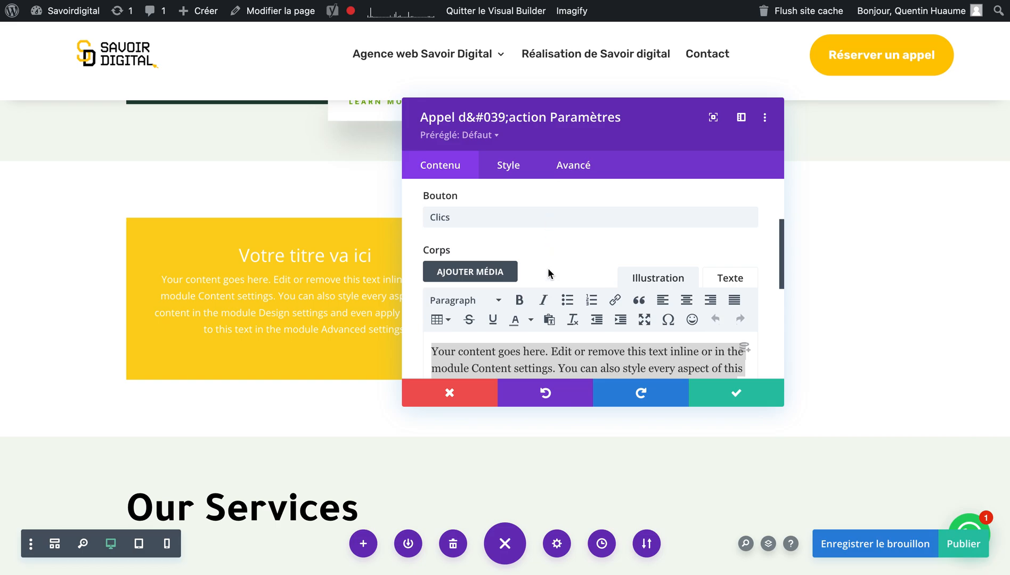
- Try the green #7cda24 and the amber preset as the Appel d'action module's background colour
scroll(547, 274, "down", 4)
scroll(526, 328, "down", 2)
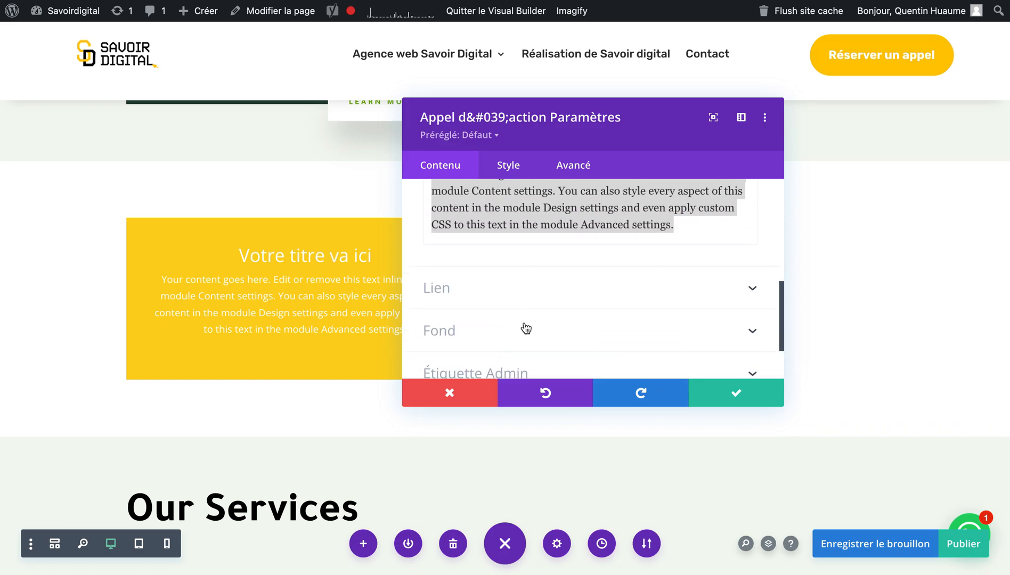
scroll(524, 327, "down", 1)
left_click(491, 318)
scroll(490, 324, "up", 2)
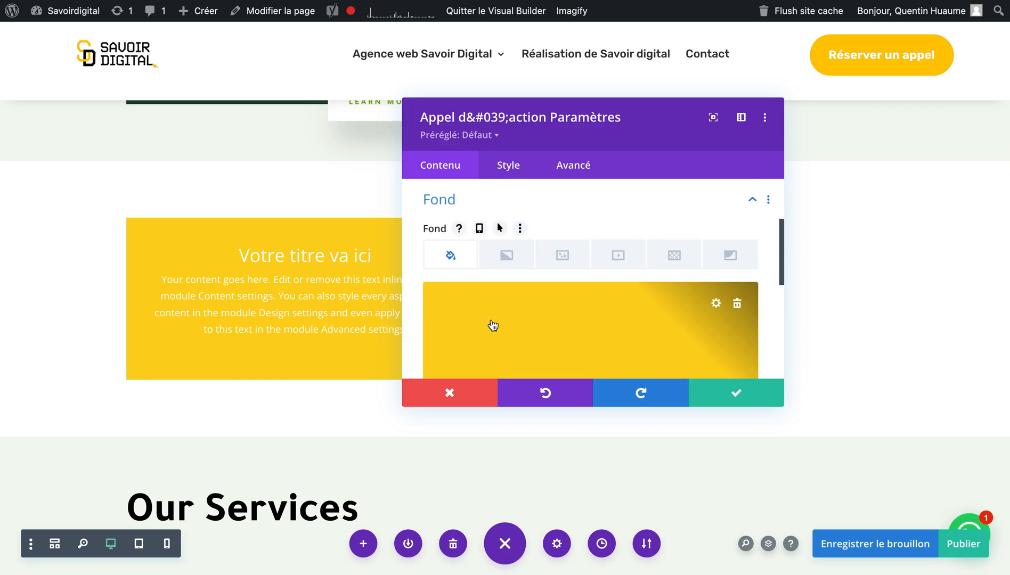
scroll(493, 325, "down", 3)
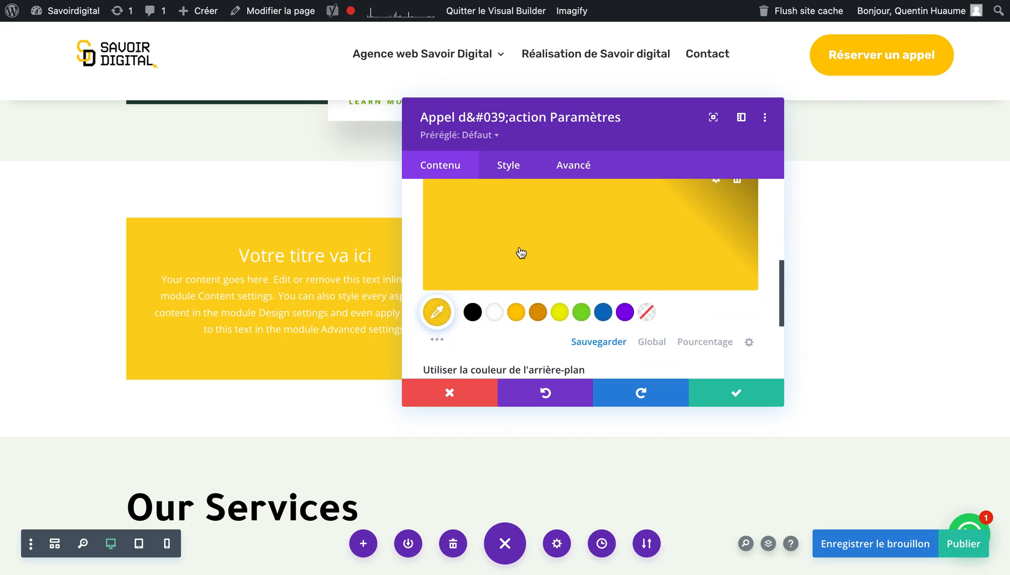
scroll(562, 331, "up", 2)
scroll(562, 318, "up", 2)
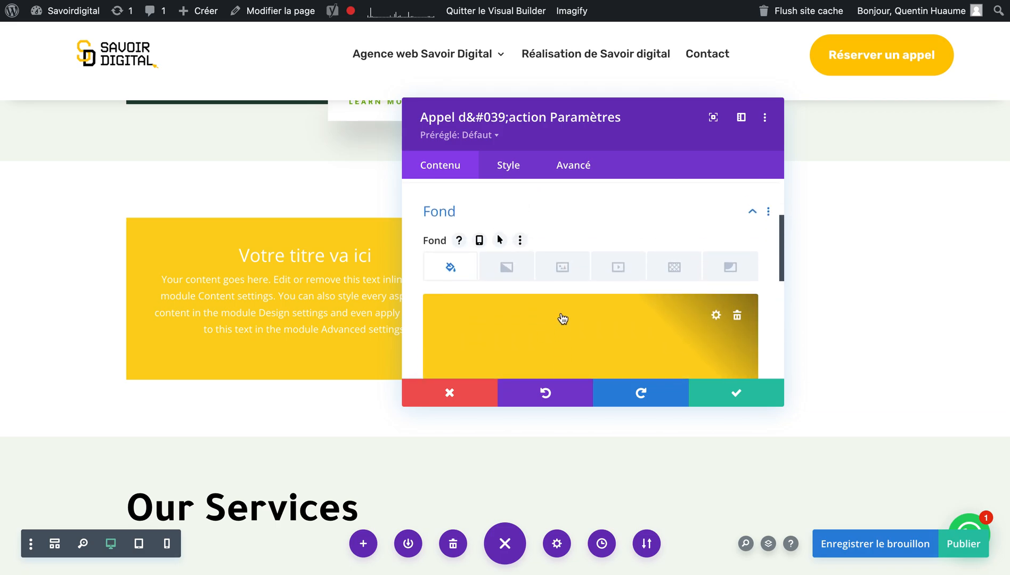
scroll(564, 319, "down", 3)
scroll(563, 318, "down", 2)
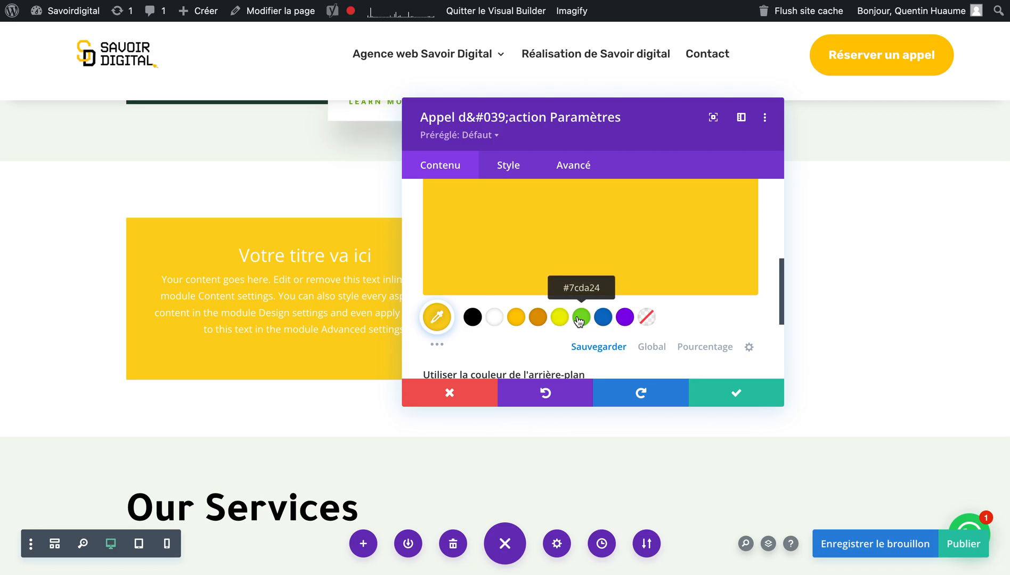
left_click(580, 318)
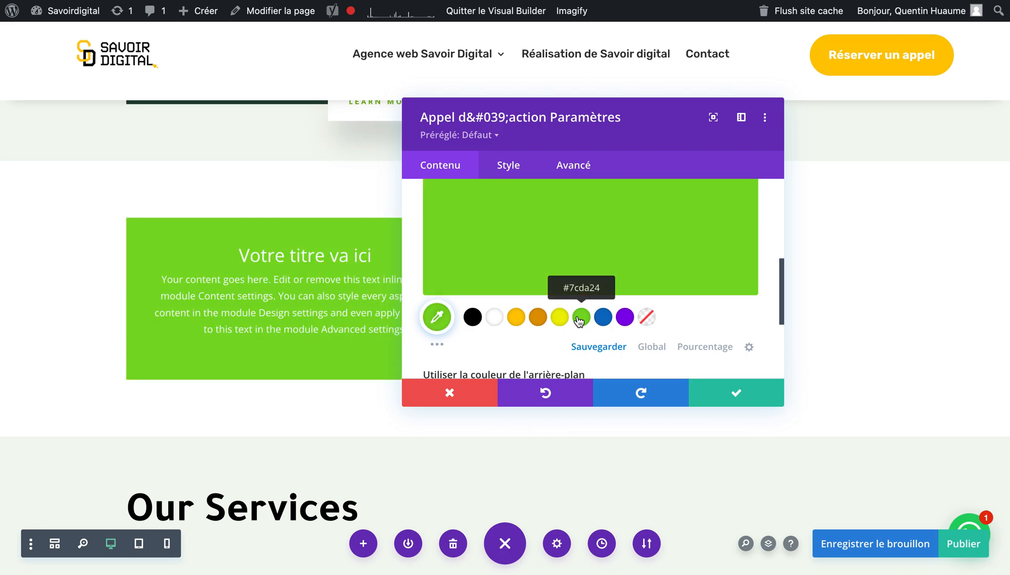
left_click(520, 322)
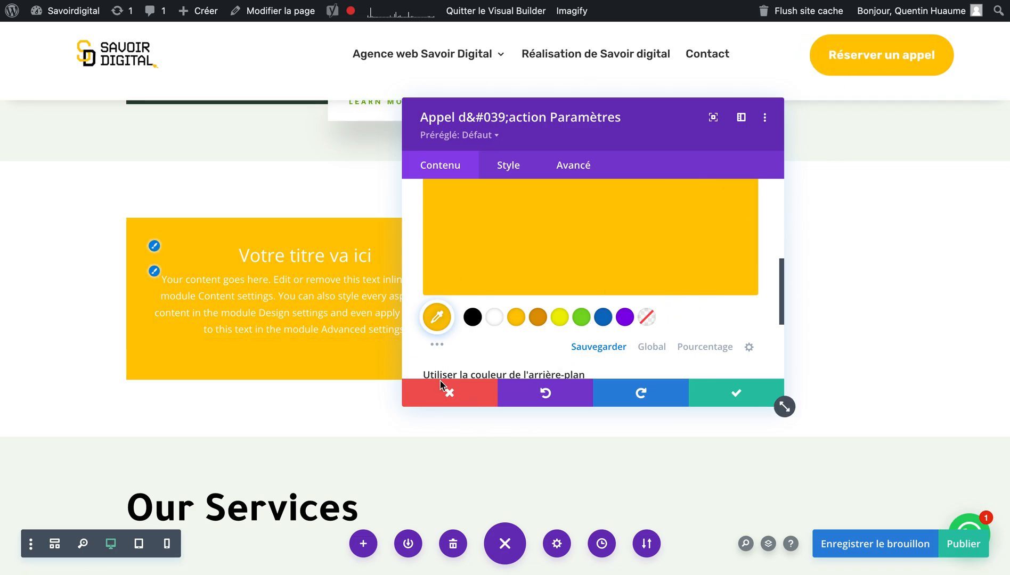
scroll(530, 319, "down", 3)
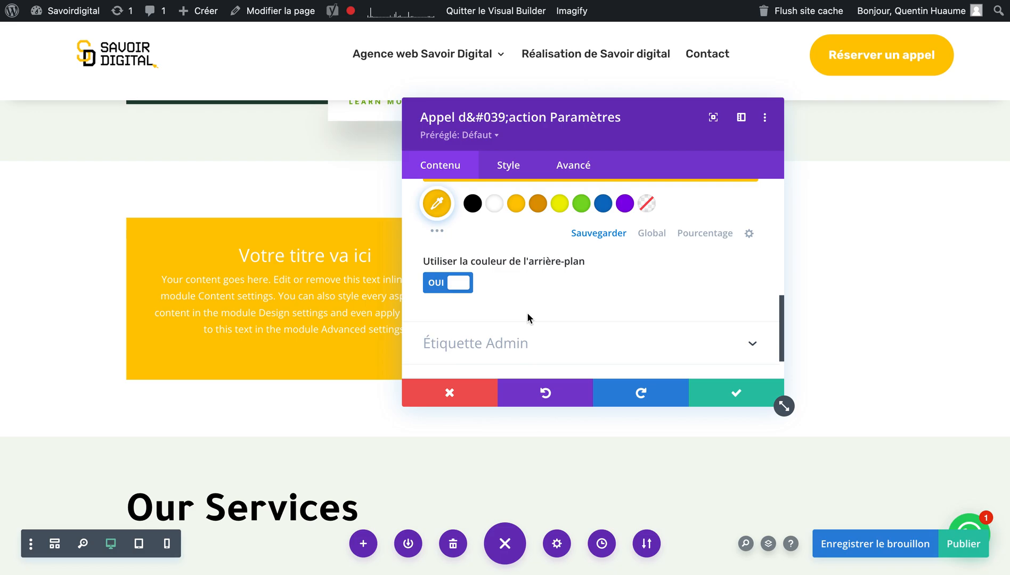
- Set the Appel d'action module's background to the custom dark green #33a01b, starting from the green preset, and save the module settings
left_click(587, 205)
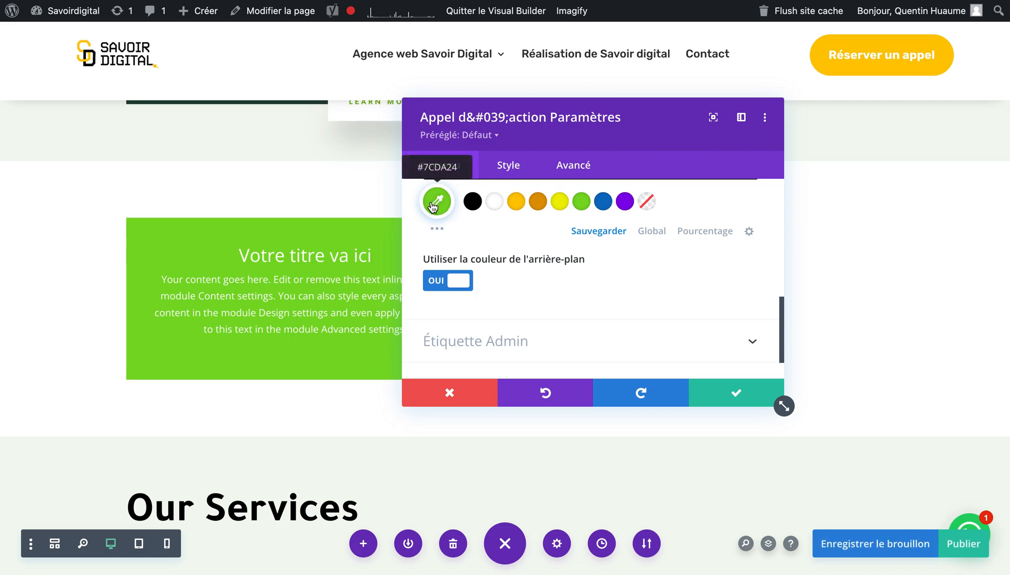
scroll(478, 220, "up", 3)
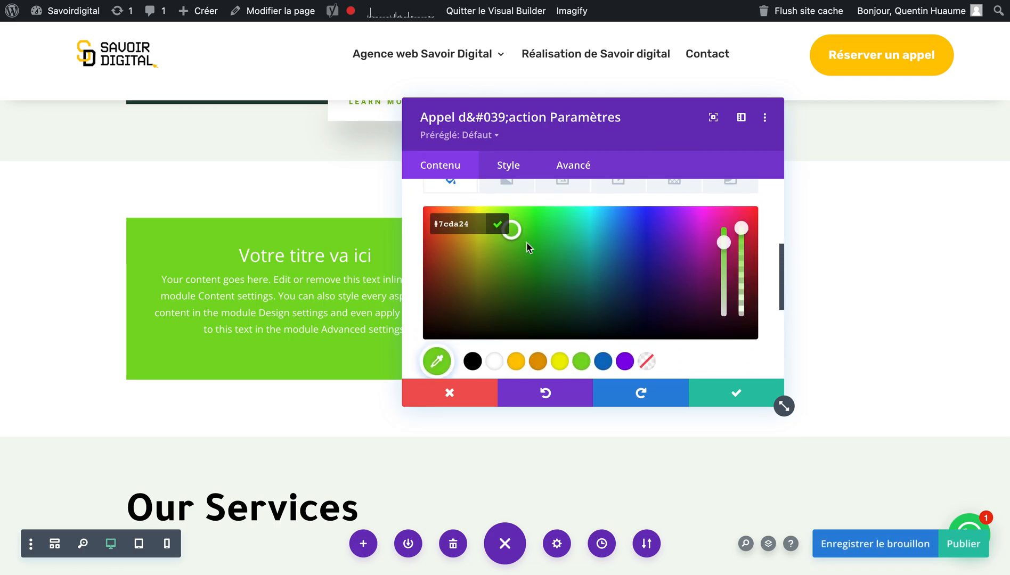
left_click_drag(513, 231, 514, 240)
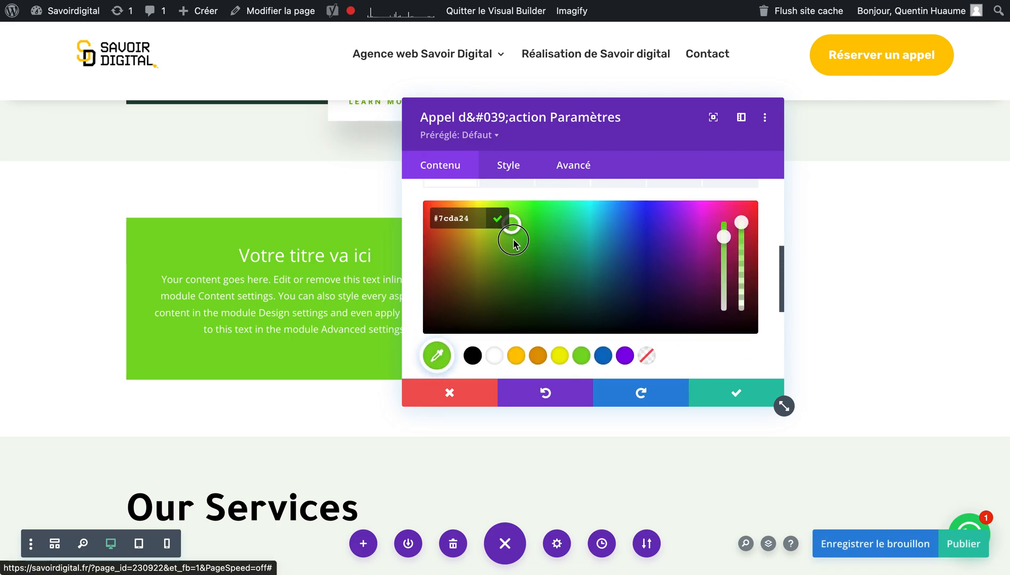
left_click(528, 263)
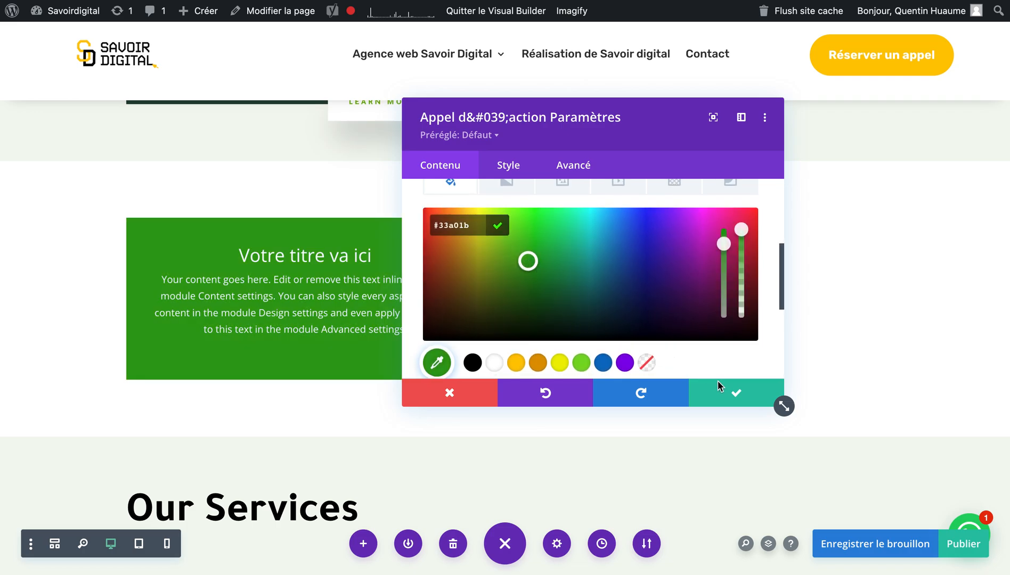
left_click(717, 399)
left_click(713, 397)
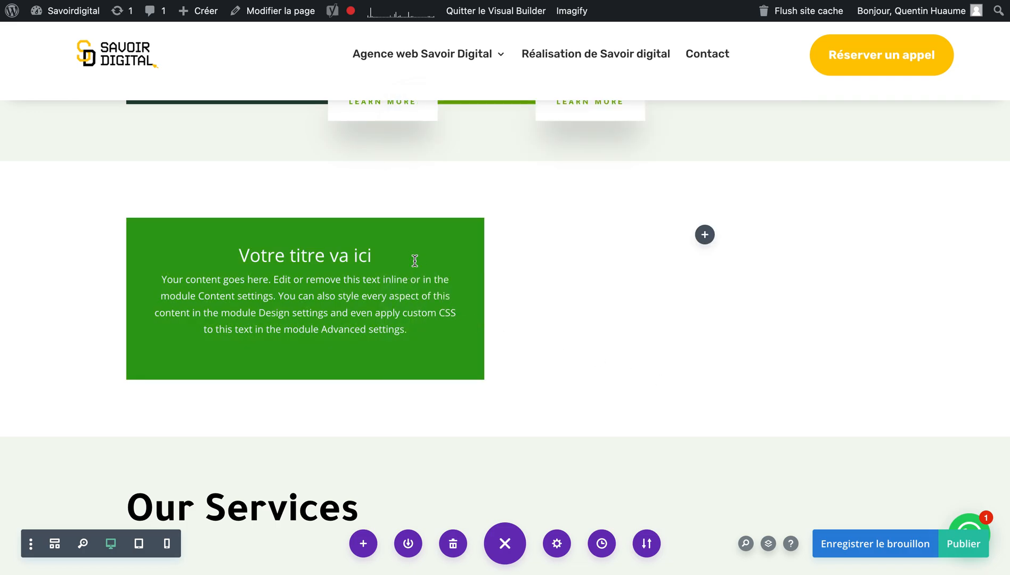
- Delete the green Appel d'action module from the row's first column
mouse_move(413, 251)
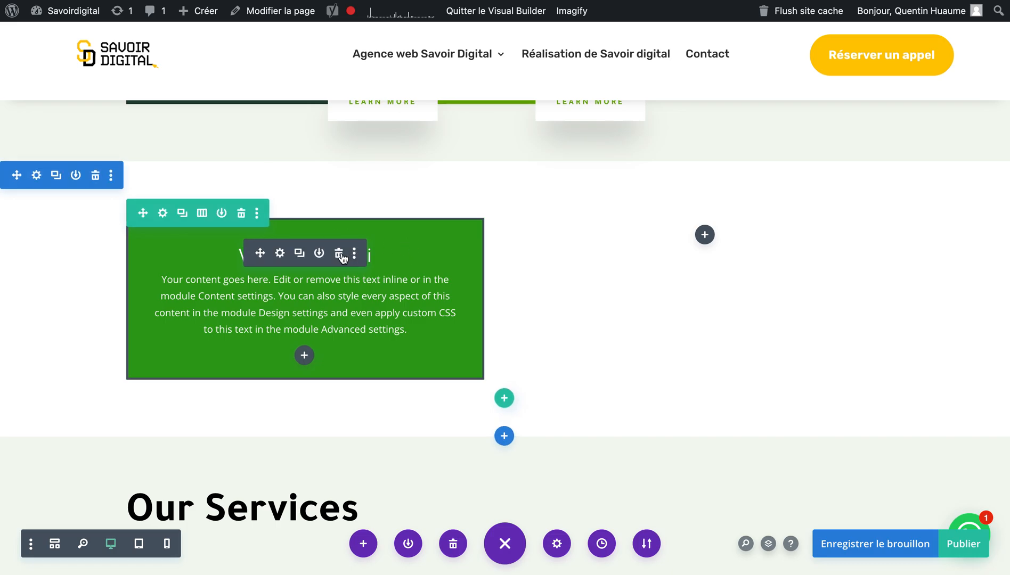
left_click(339, 255)
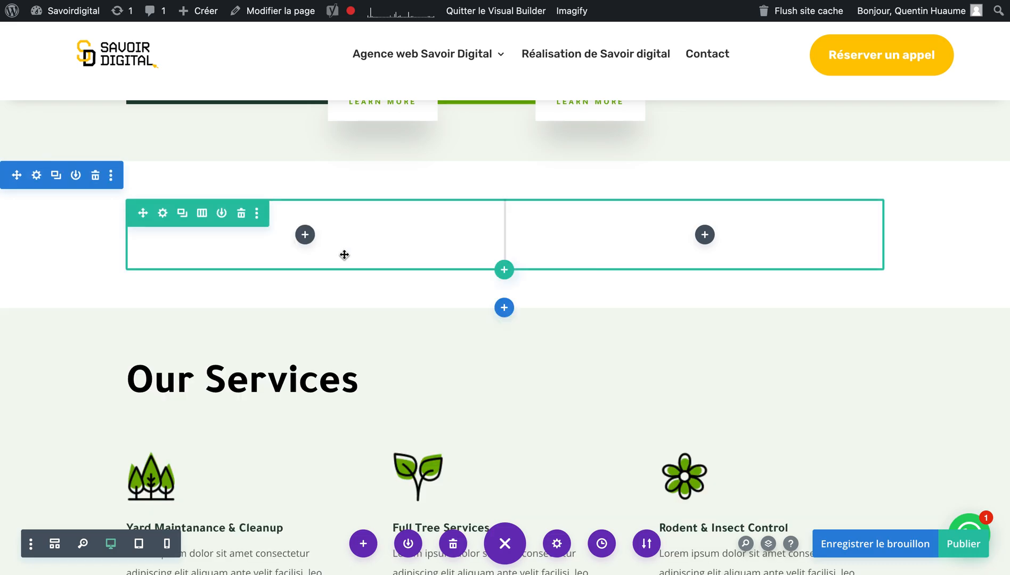
- Look through the available modules and insert an Image module in the row's first column
left_click(306, 235)
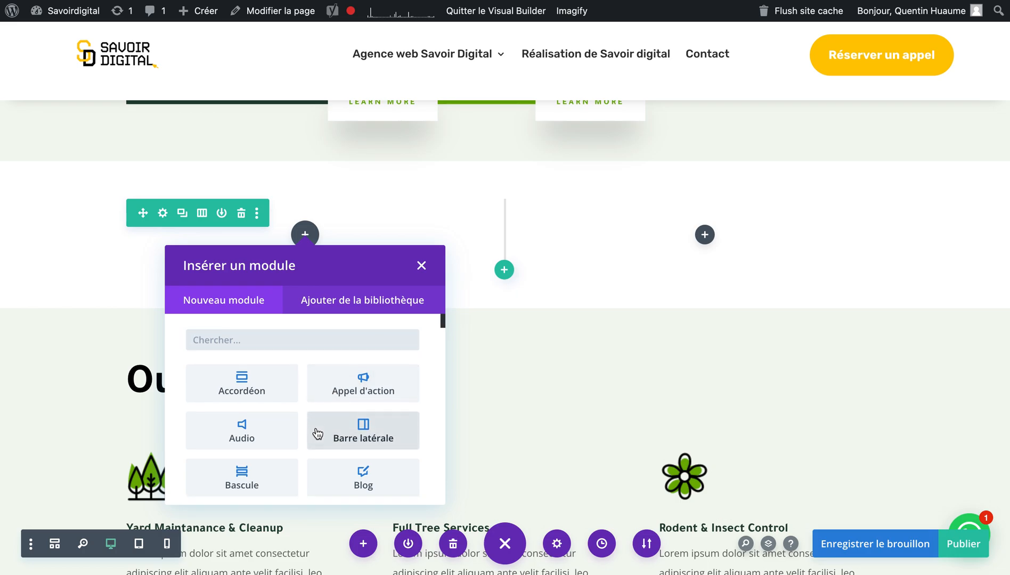
scroll(318, 434, "down", 3)
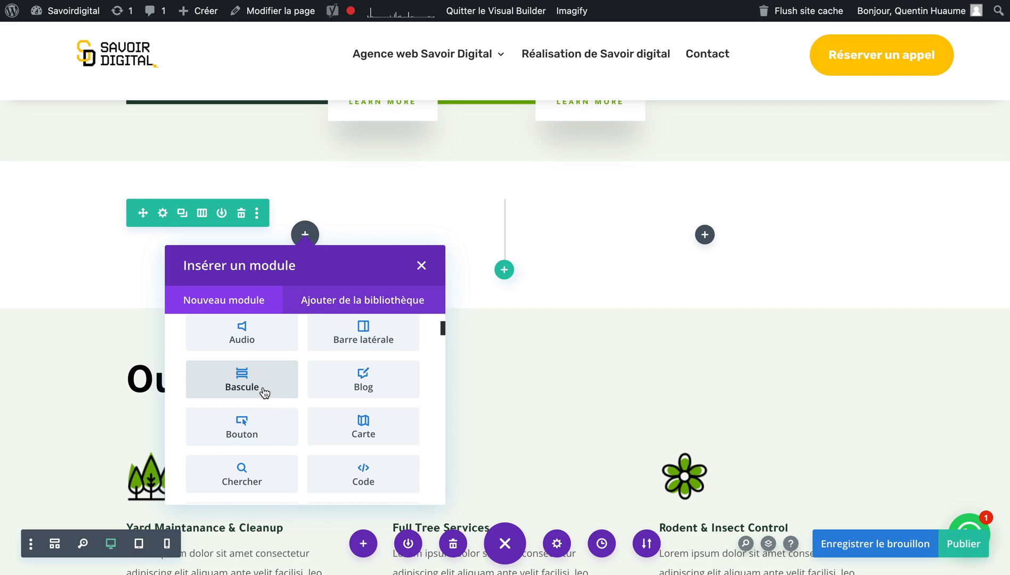
scroll(299, 410, "up", 3)
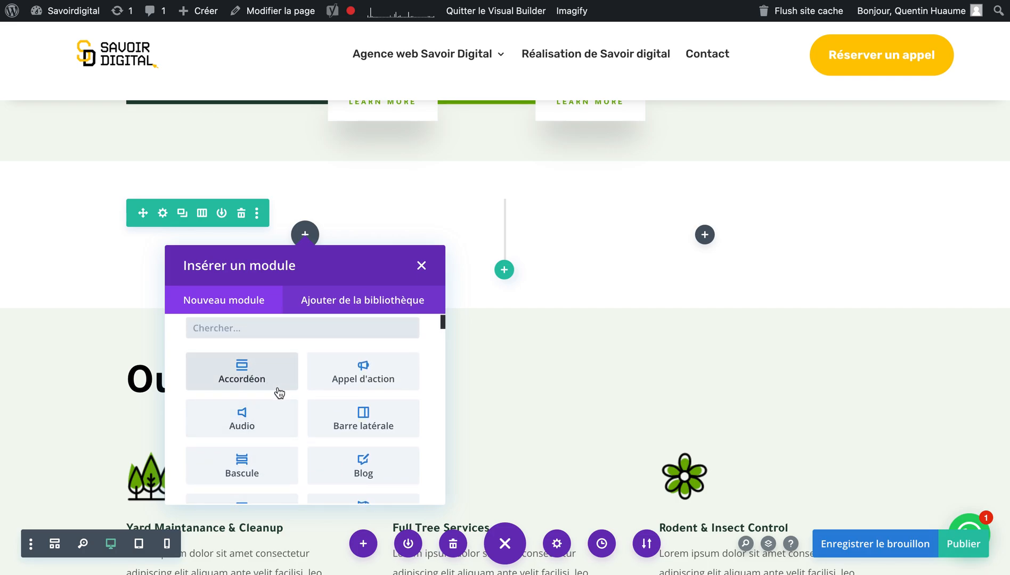
scroll(331, 453, "down", 3)
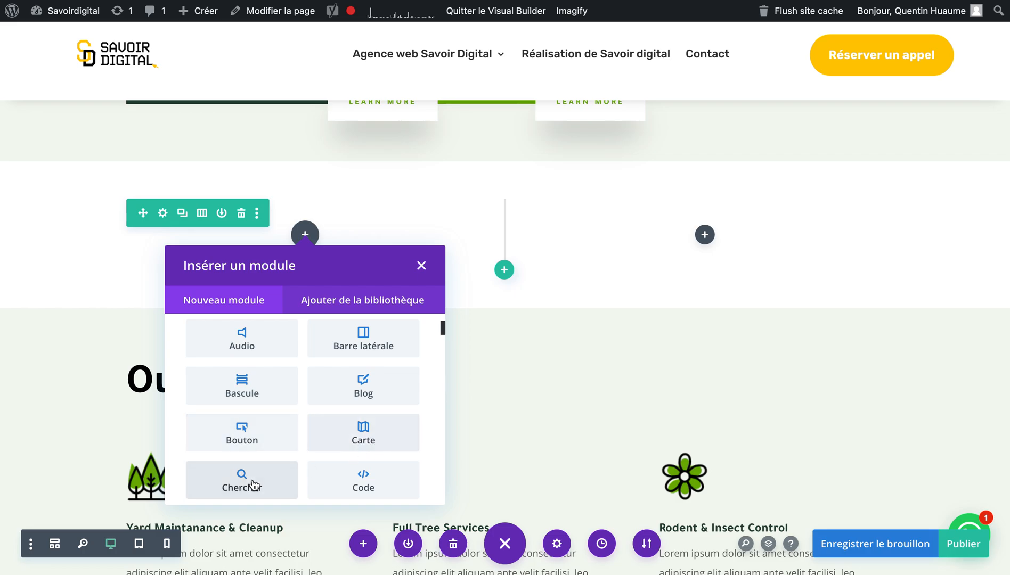
scroll(284, 484, "down", 2)
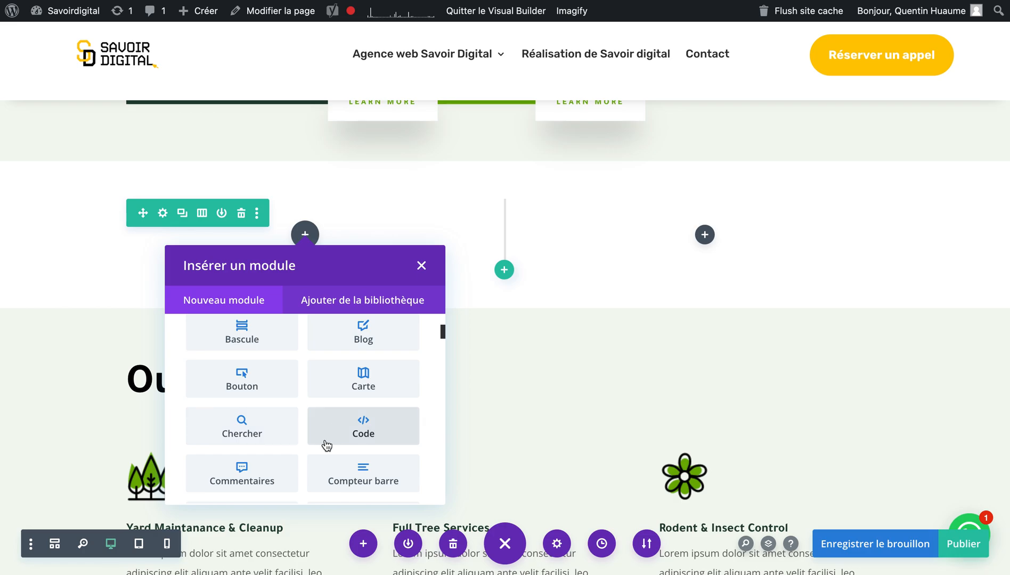
scroll(313, 456, "down", 2)
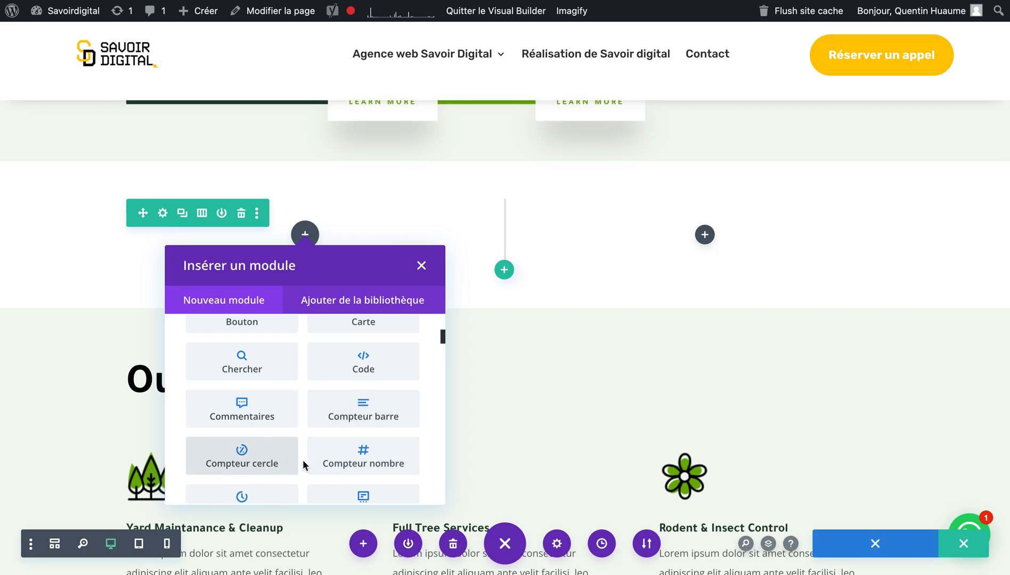
scroll(304, 474, "down", 3)
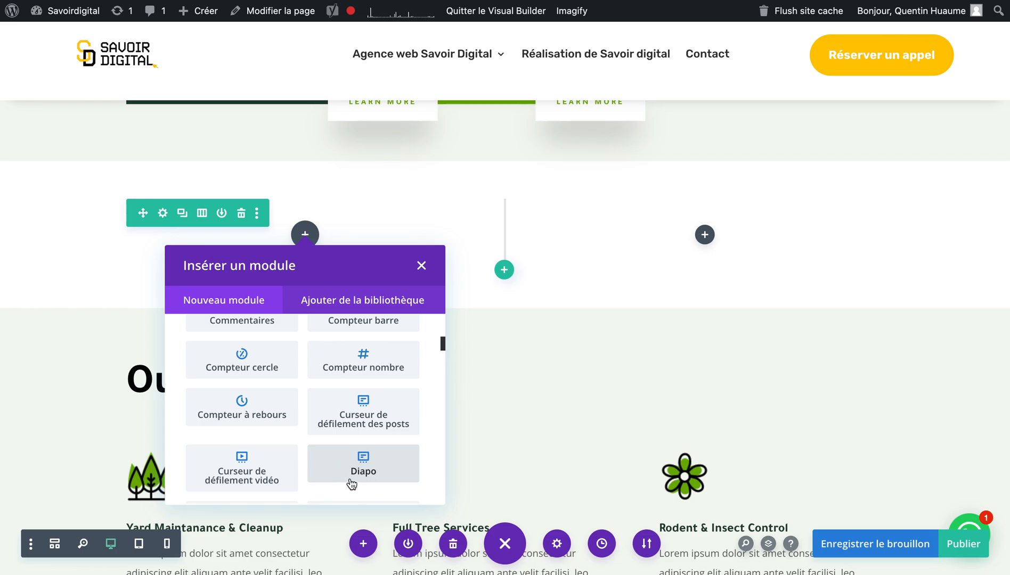
scroll(302, 476, "down", 3)
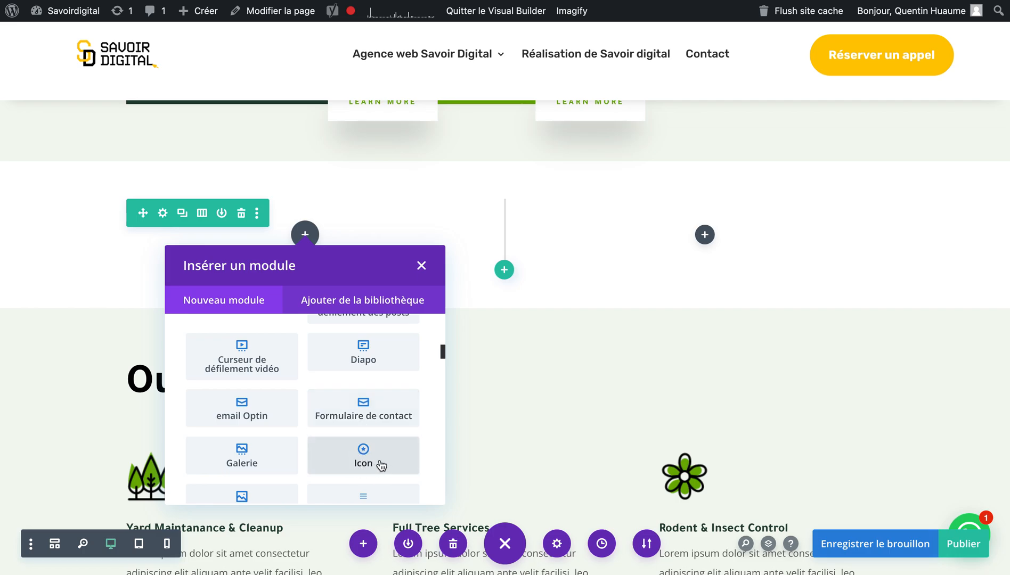
scroll(320, 467, "down", 2)
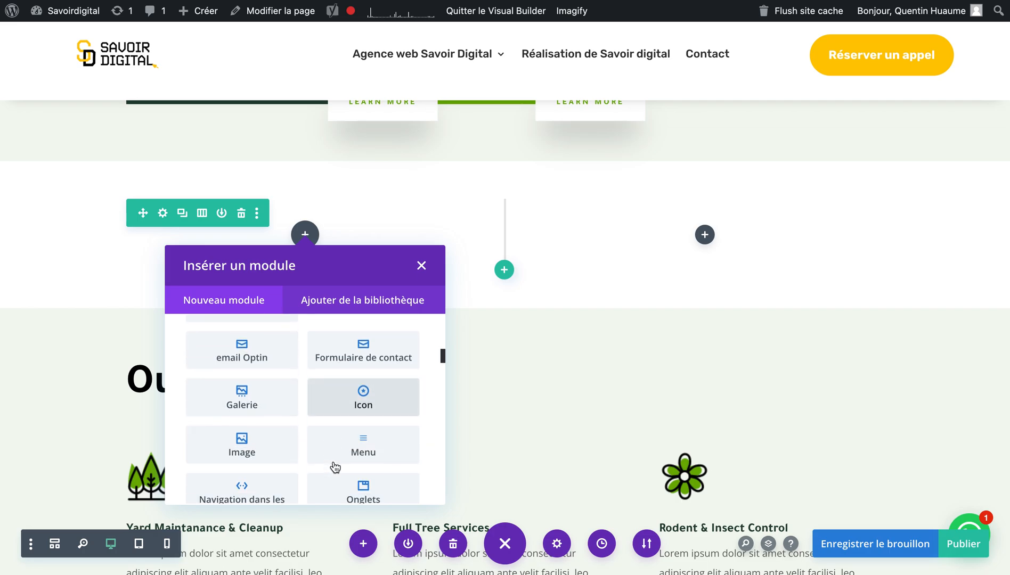
scroll(299, 453, "down", 1)
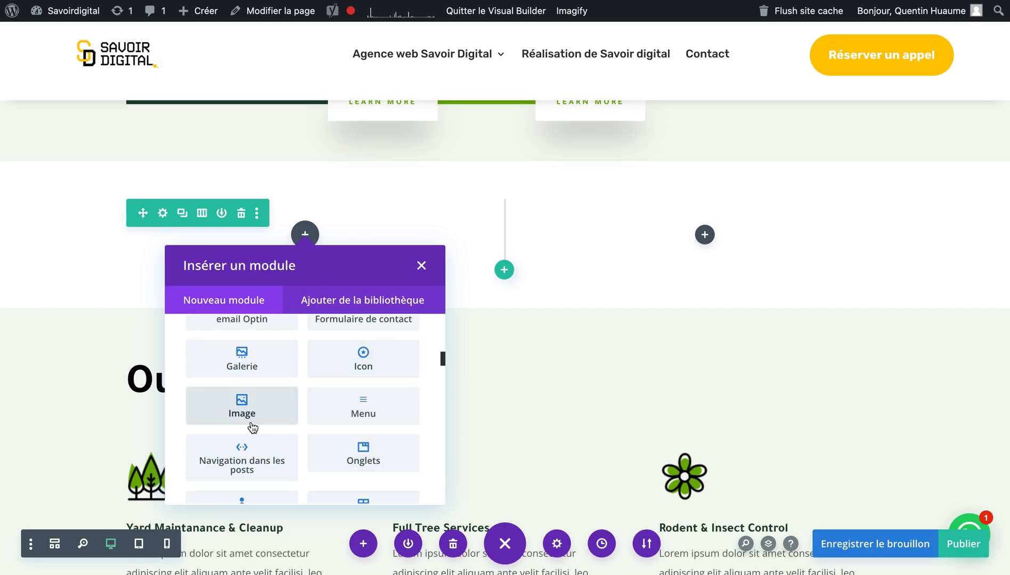
left_click(242, 408)
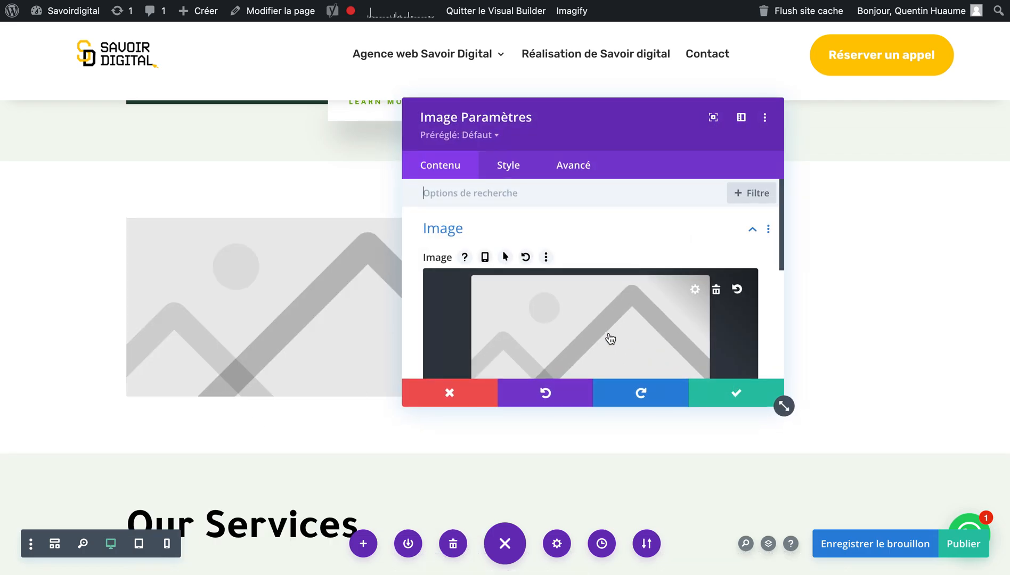
- Review the Image module's Image, Lien, Fond and Étiquette Admin settings and close them with the placeholder image kept
scroll(610, 338, "down", 2)
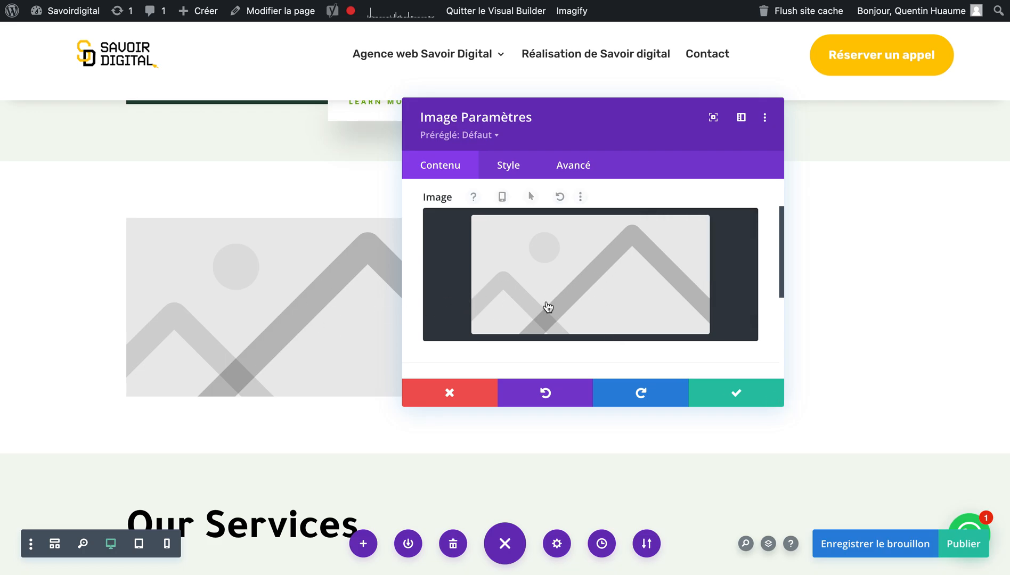
scroll(559, 308, "down", 4)
scroll(546, 302, "up", 1)
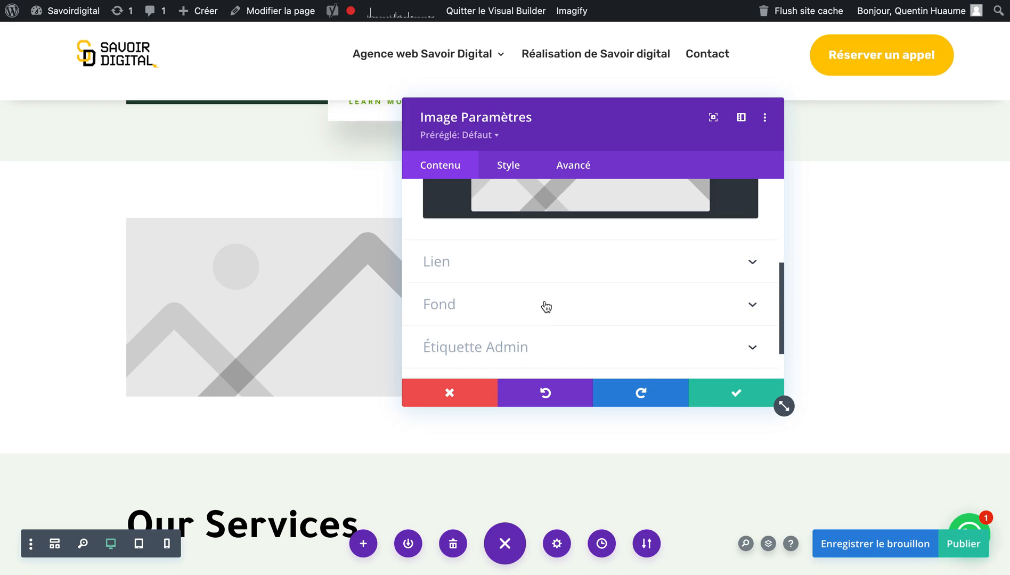
scroll(544, 309, "up", 4)
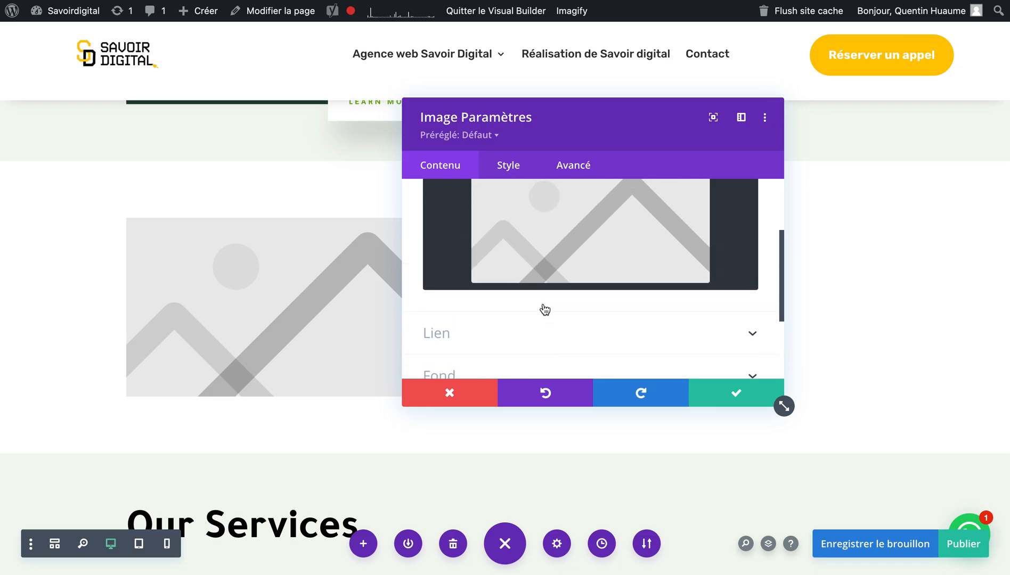
scroll(545, 309, "down", 3)
scroll(544, 309, "down", 1)
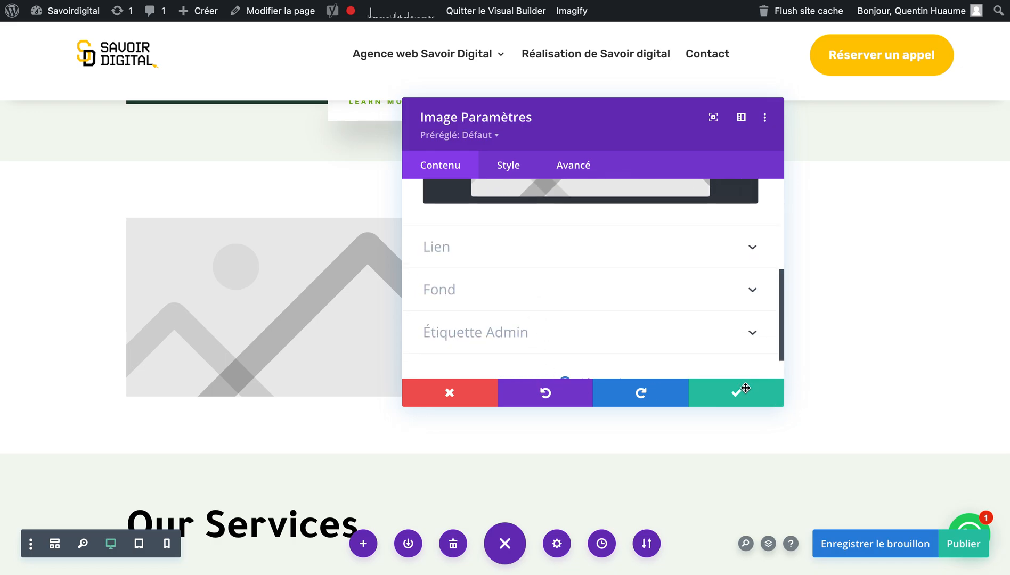
key("Escape")
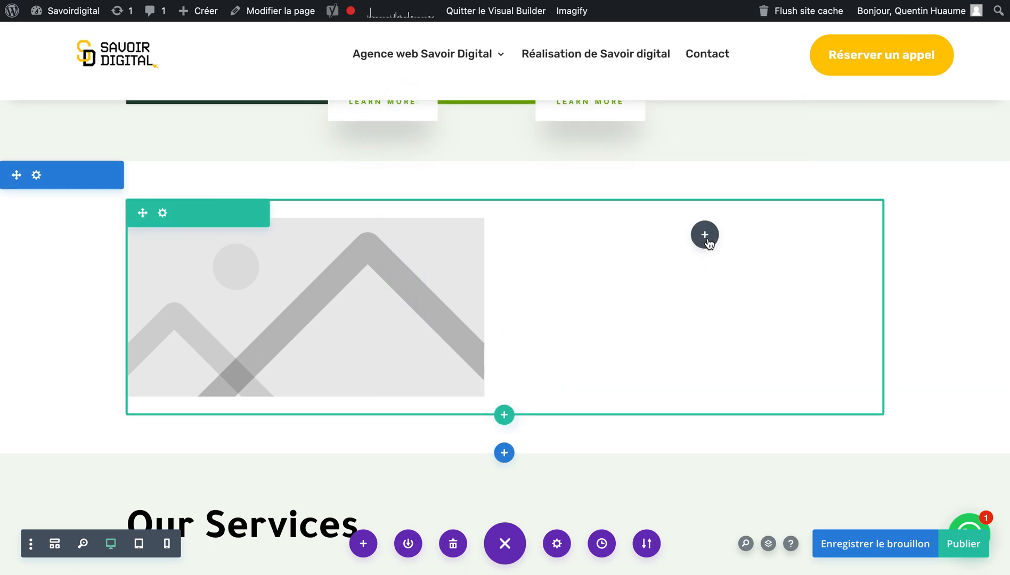
- Open the module list for the row's second column and browse the standard modules, from Bouton to Suivez-nous sur les réseaux sociaux
left_click(705, 235)
scroll(670, 410, "down", 8)
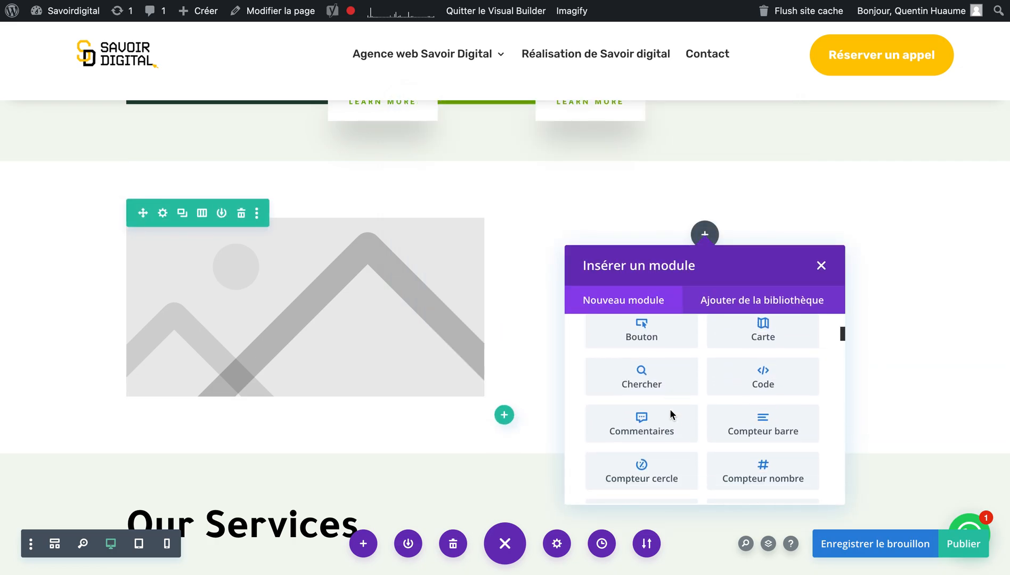
scroll(694, 443, "down", 2)
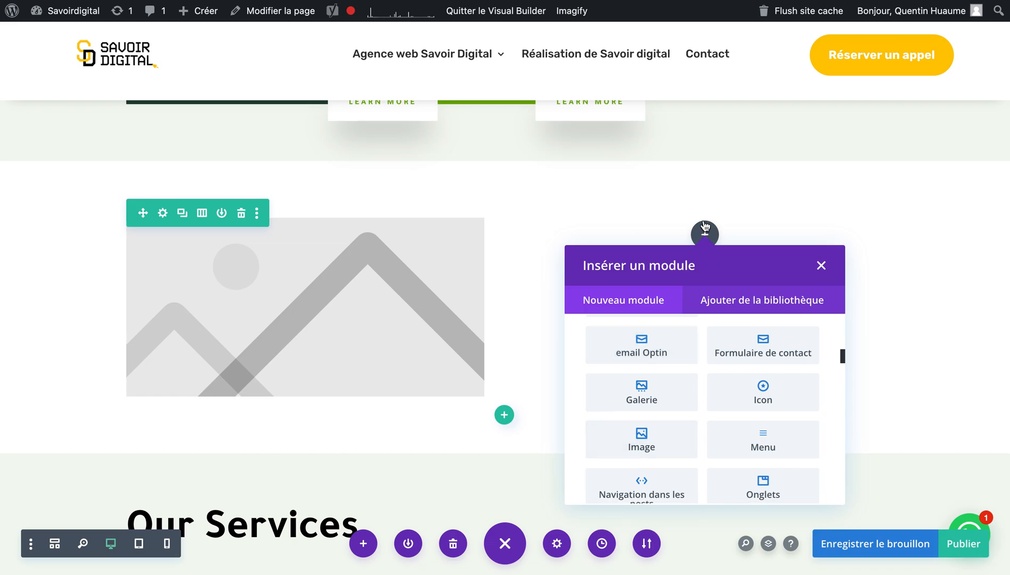
scroll(715, 380, "down", 6)
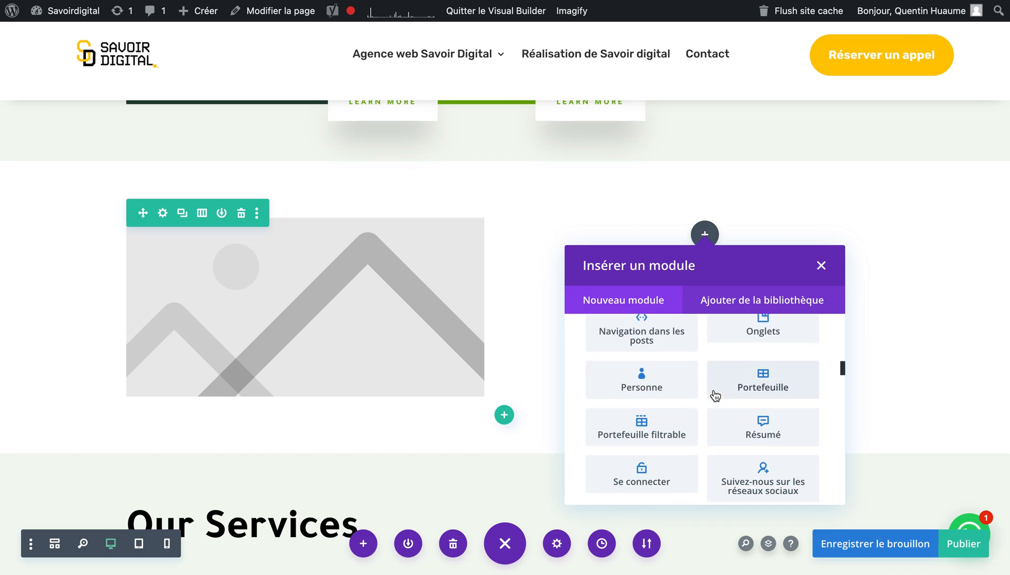
scroll(716, 395, "up", 5)
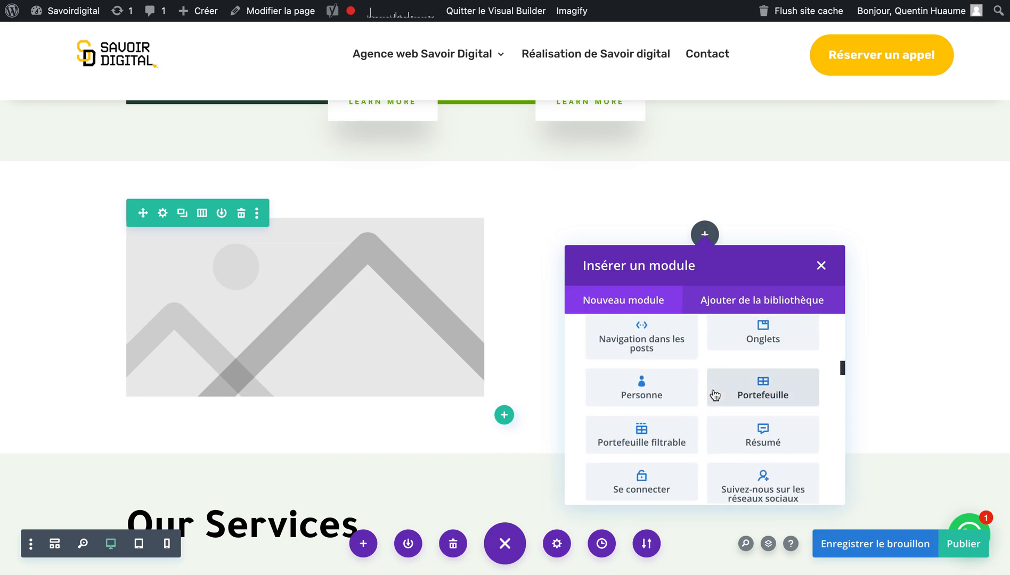
scroll(715, 395, "up", 2)
scroll(720, 419, "down", 1)
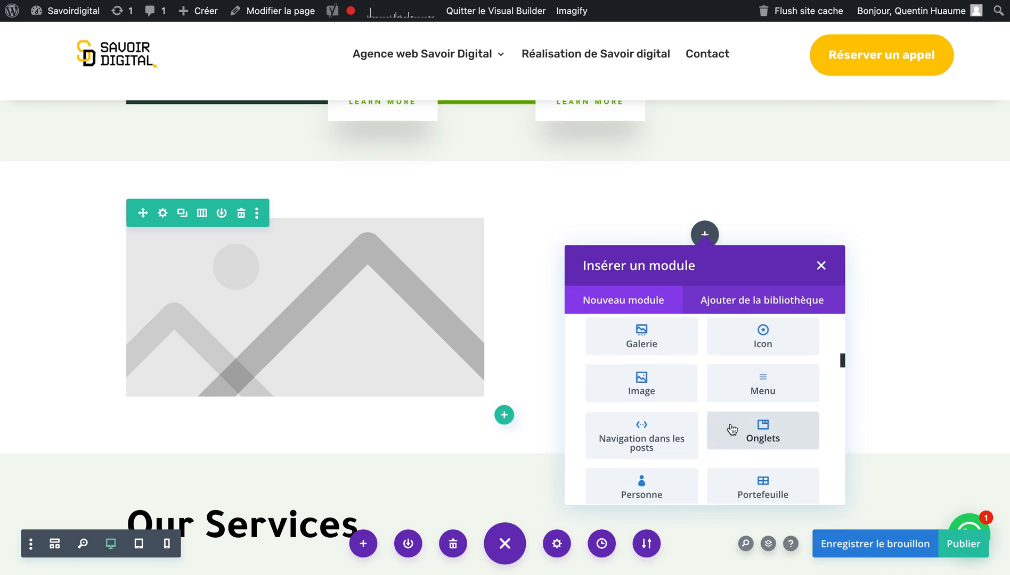
scroll(666, 421, "down", 2)
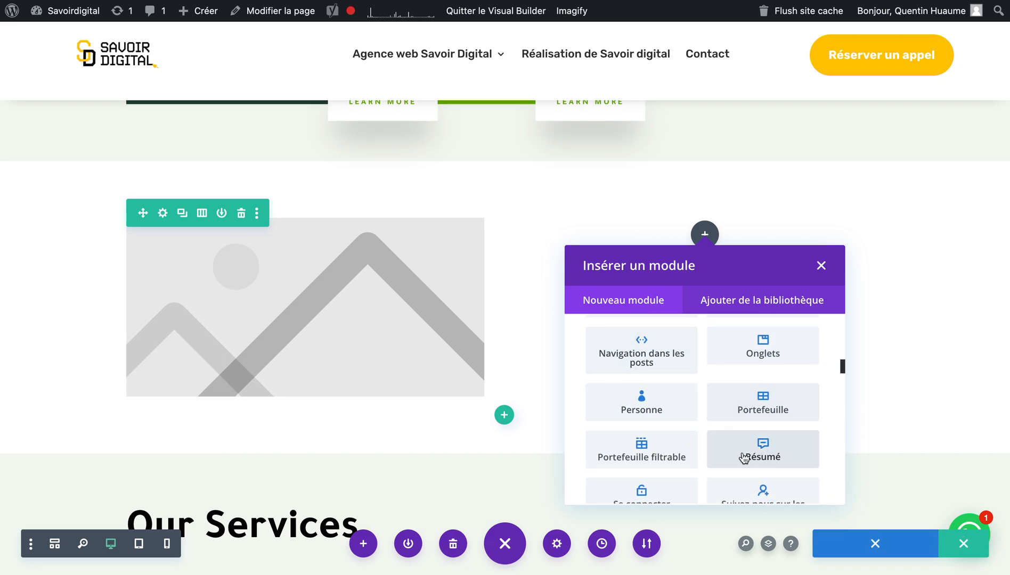
scroll(709, 459, "down", 3)
scroll(709, 458, "up", 1)
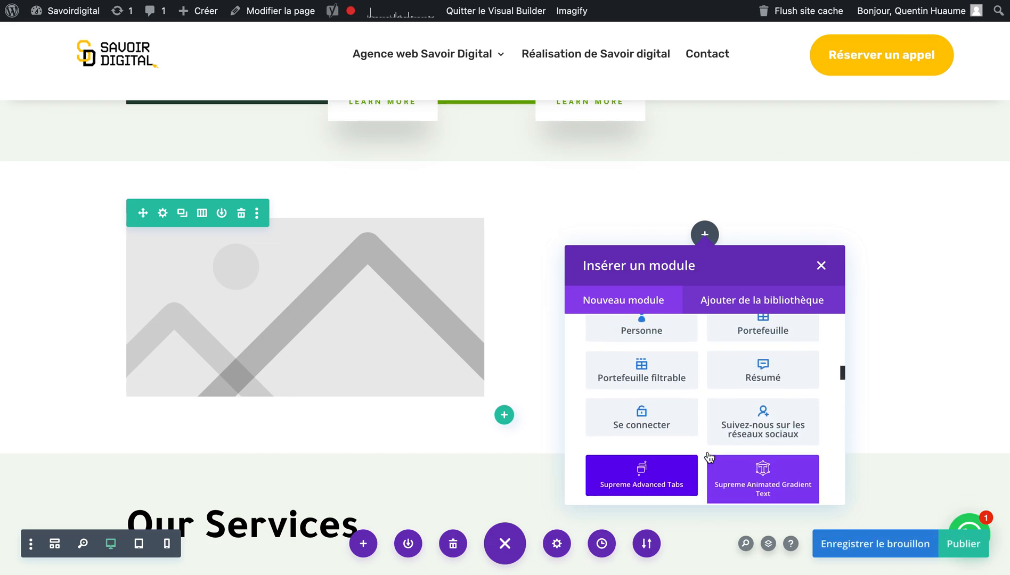
scroll(709, 458, "up", 1)
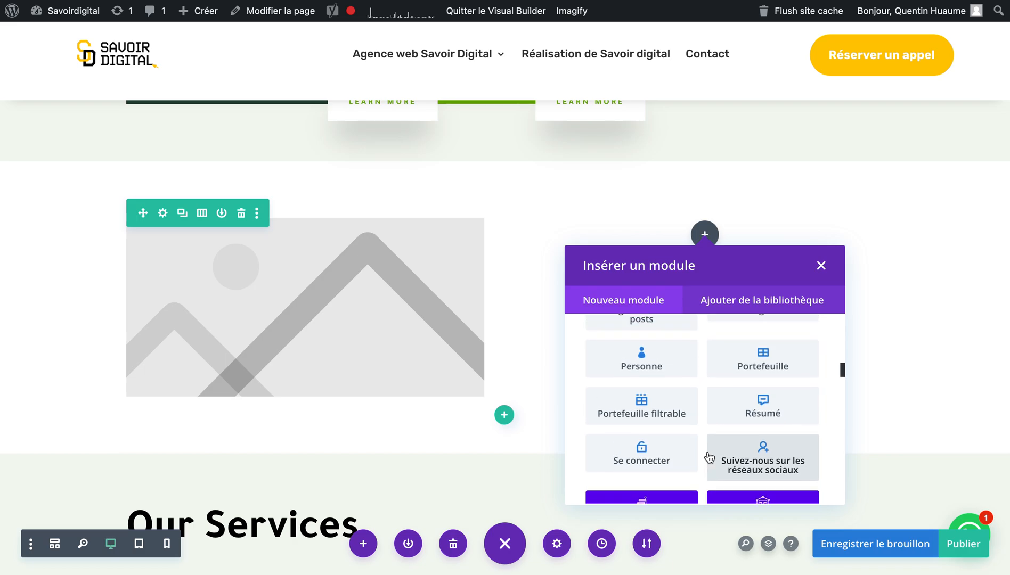
- Browse the Supreme add-on modules, from Supreme Advanced Tabs to Supreme Typing
scroll(709, 458, "down", 5)
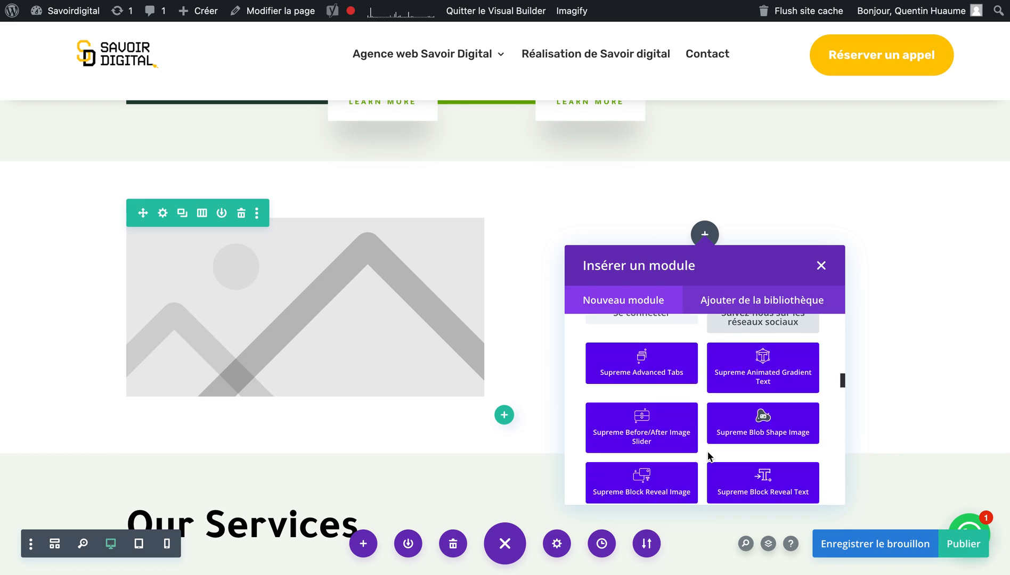
scroll(709, 458, "down", 10)
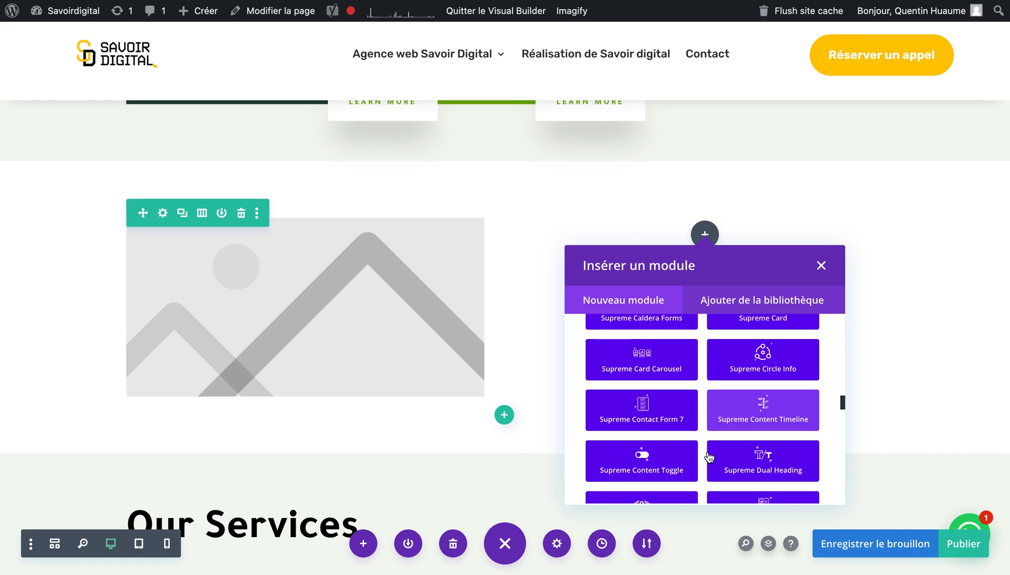
scroll(709, 458, "down", 10)
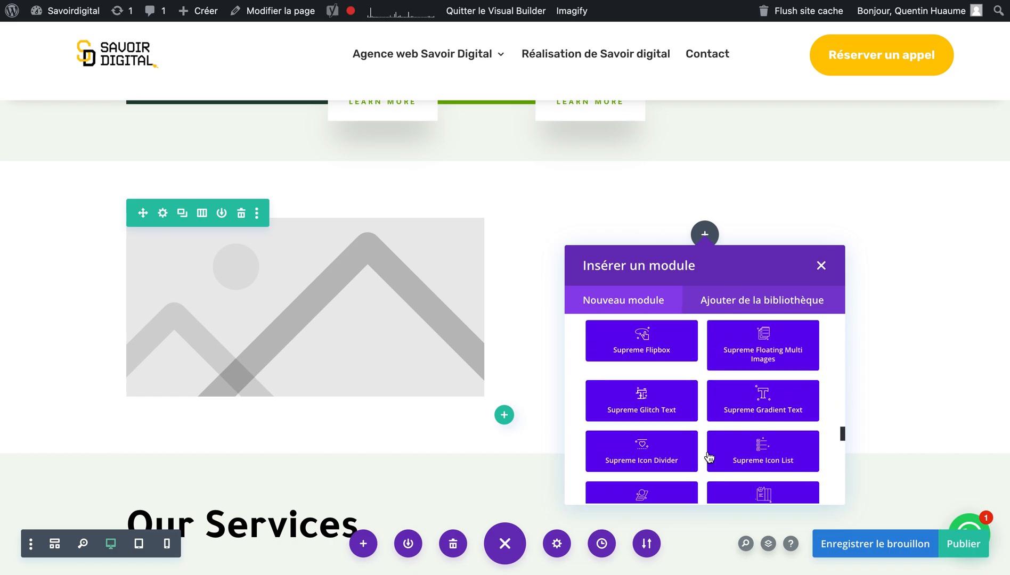
scroll(709, 458, "down", 10)
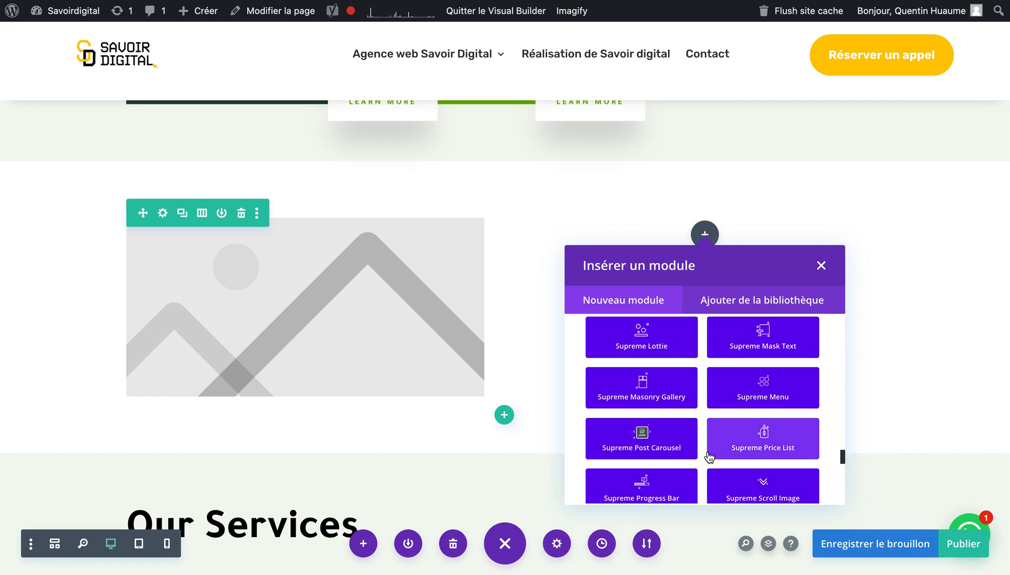
scroll(709, 457, "down", 10)
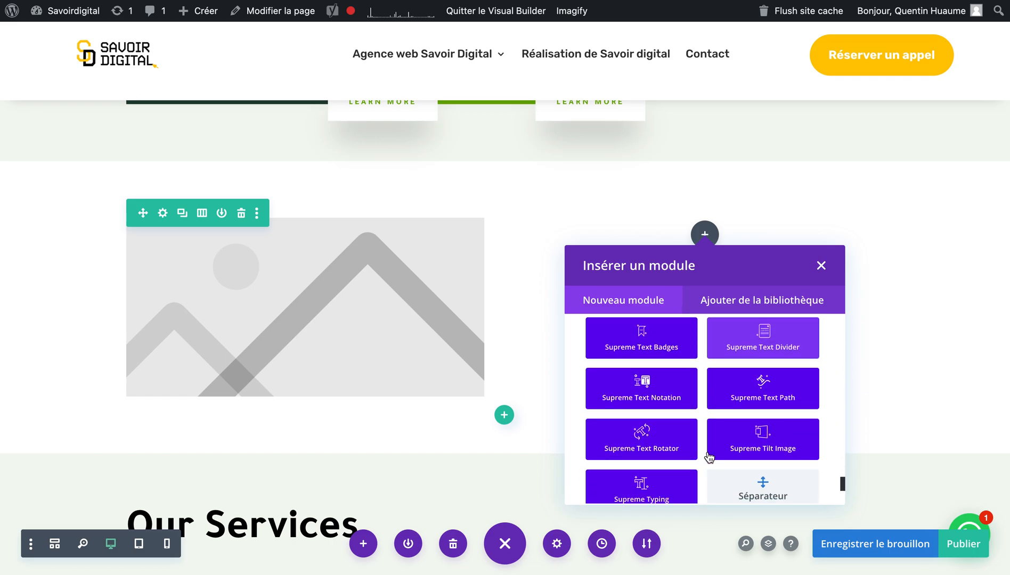
scroll(710, 458, "down", 5)
scroll(710, 458, "up", 5)
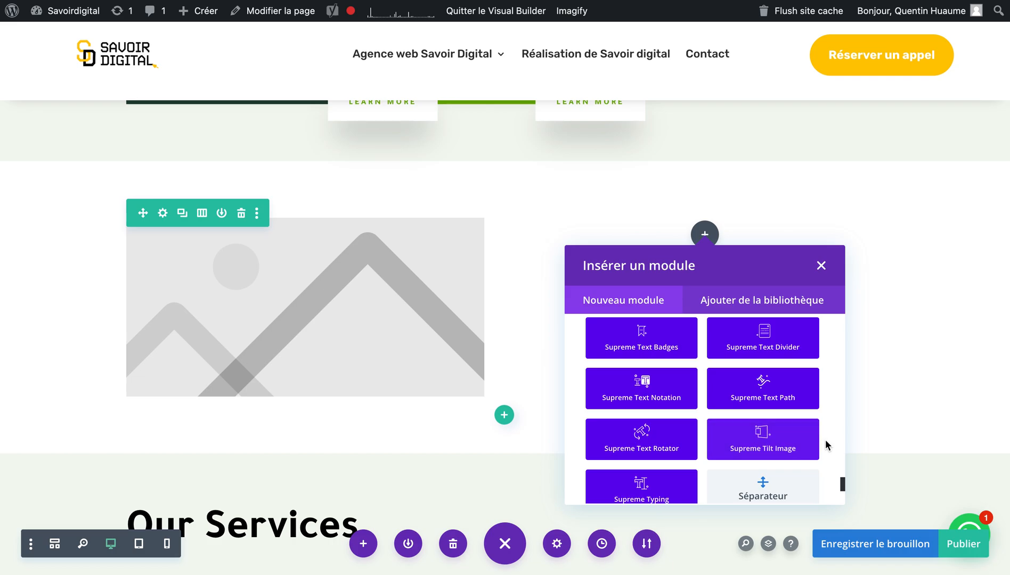
scroll(826, 440, "up", 3)
scroll(826, 440, "down", 5)
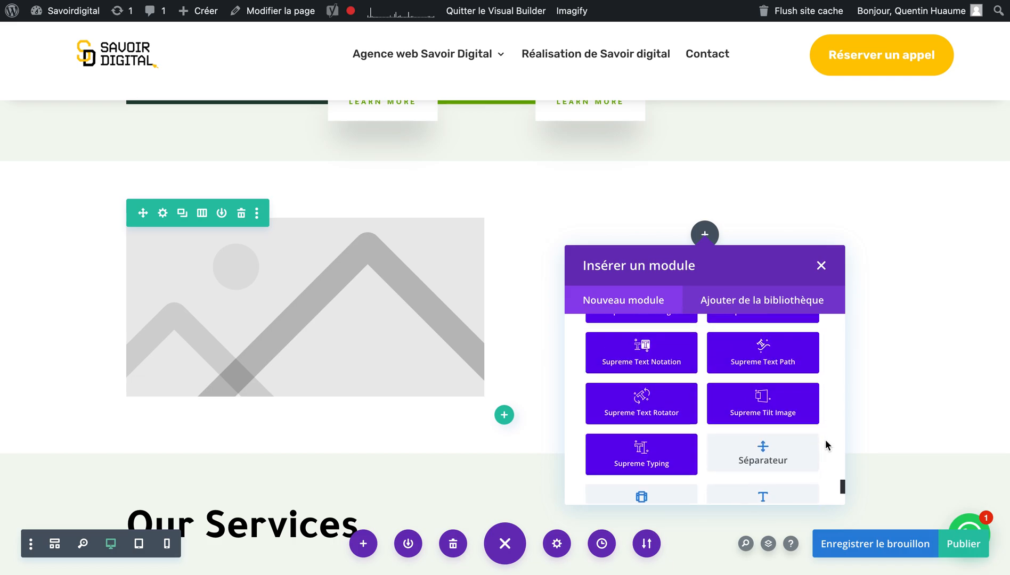
- Insert a Texte module in the row's second column and move its settings window over the first column to view the body text
scroll(826, 442, "down", 2)
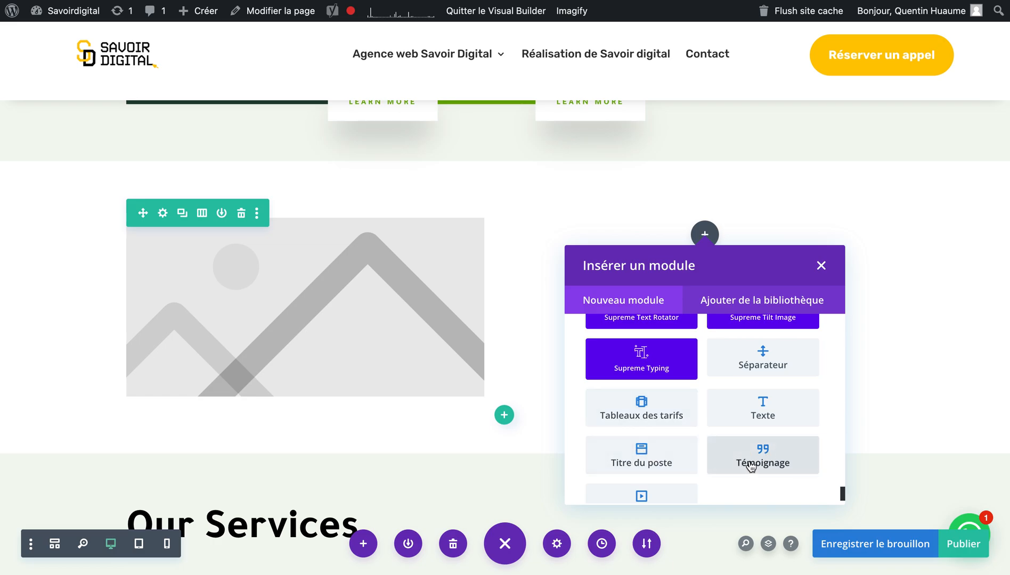
scroll(751, 467, "down", 1)
scroll(752, 415, "up", 1)
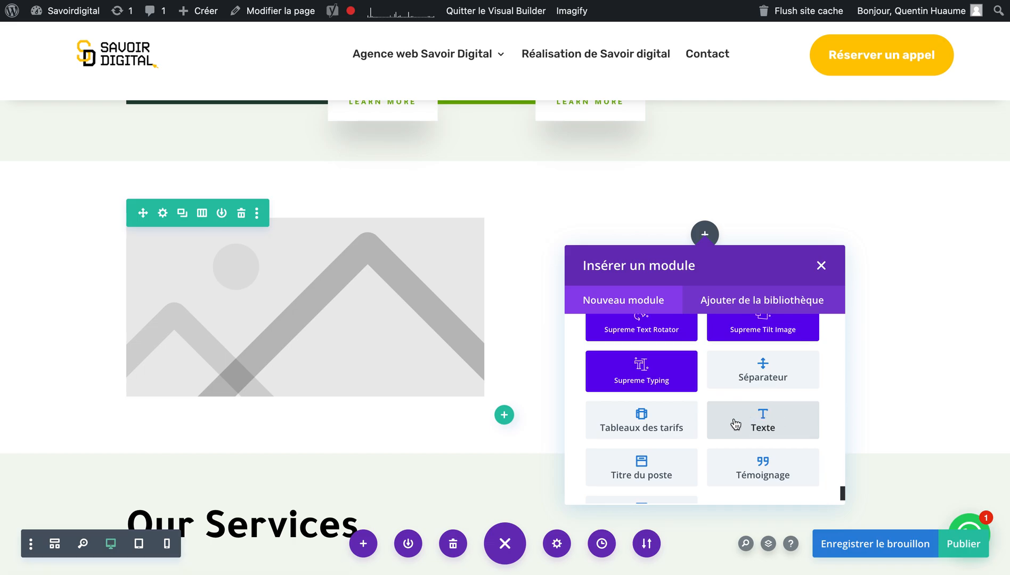
left_click(715, 418)
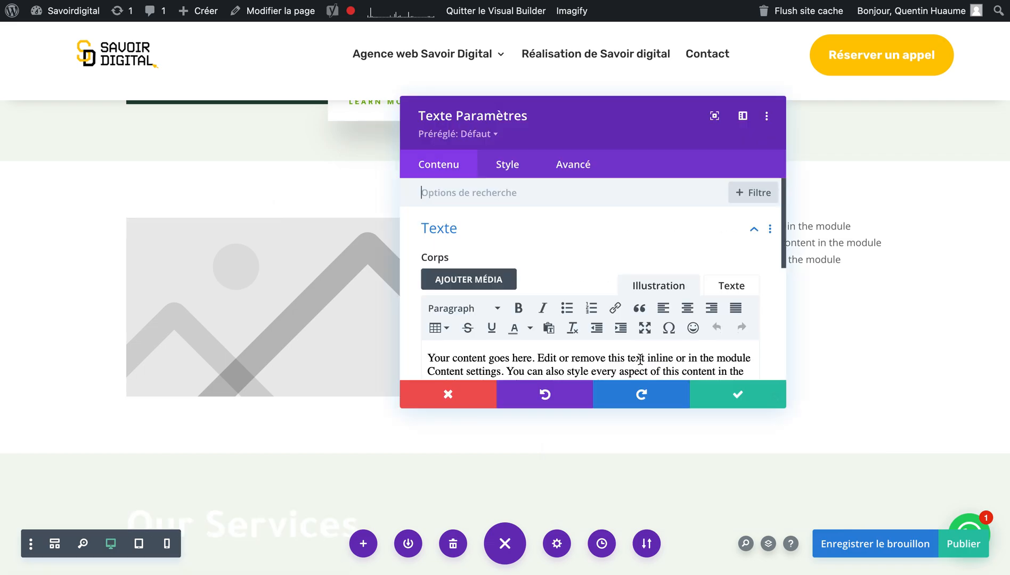
left_click_drag(612, 113, 321, 117)
scroll(397, 331, "down", 2)
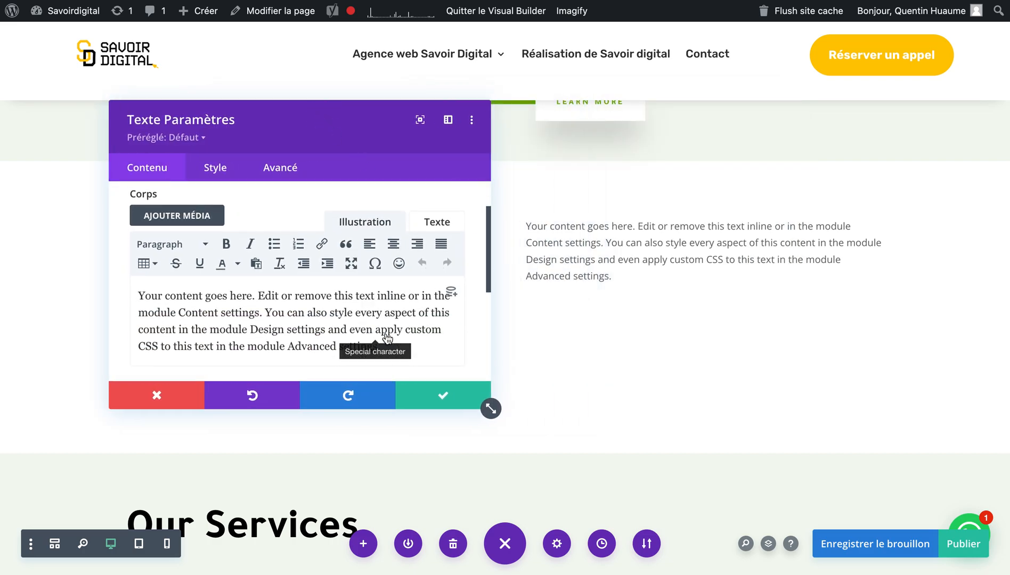
- Replace the Texte module's placeholder body text with "mon text"
triple_click(299, 318)
scroll(351, 316, "up", 2)
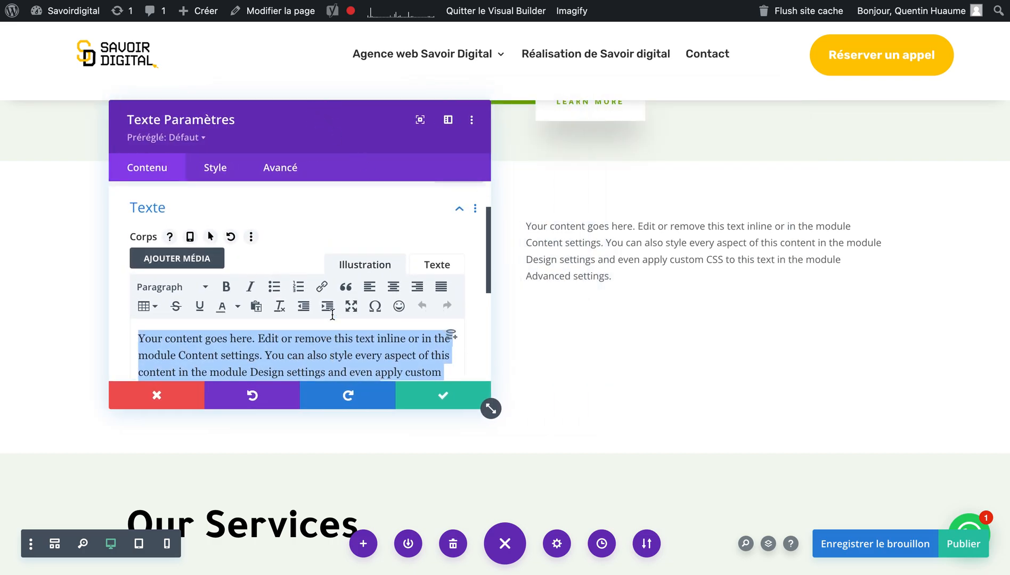
scroll(328, 325, "down", 2)
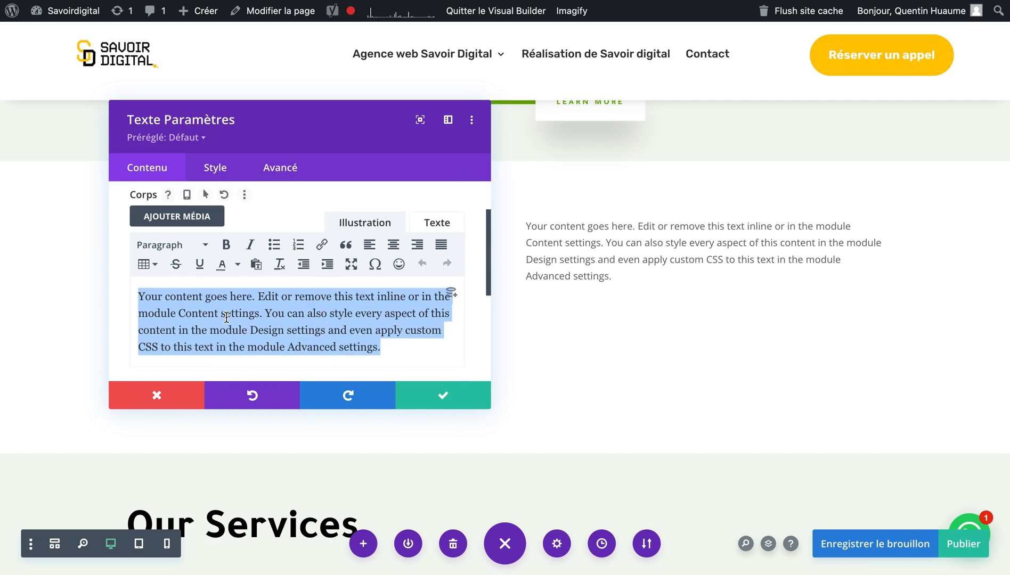
type("mon text")
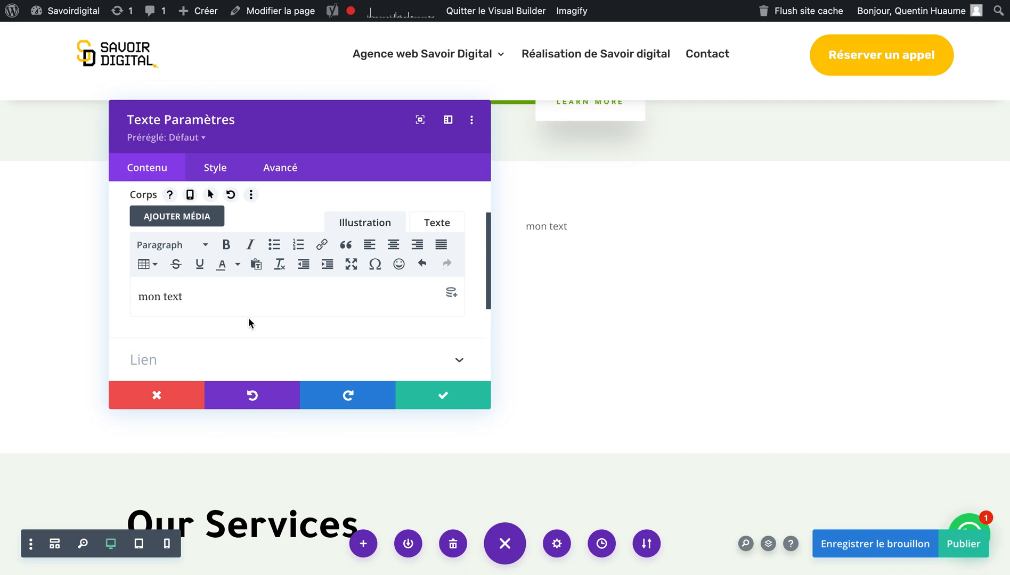
- Clear the Texte module's body and enter "poiuytres" as its content
triple_click(247, 297)
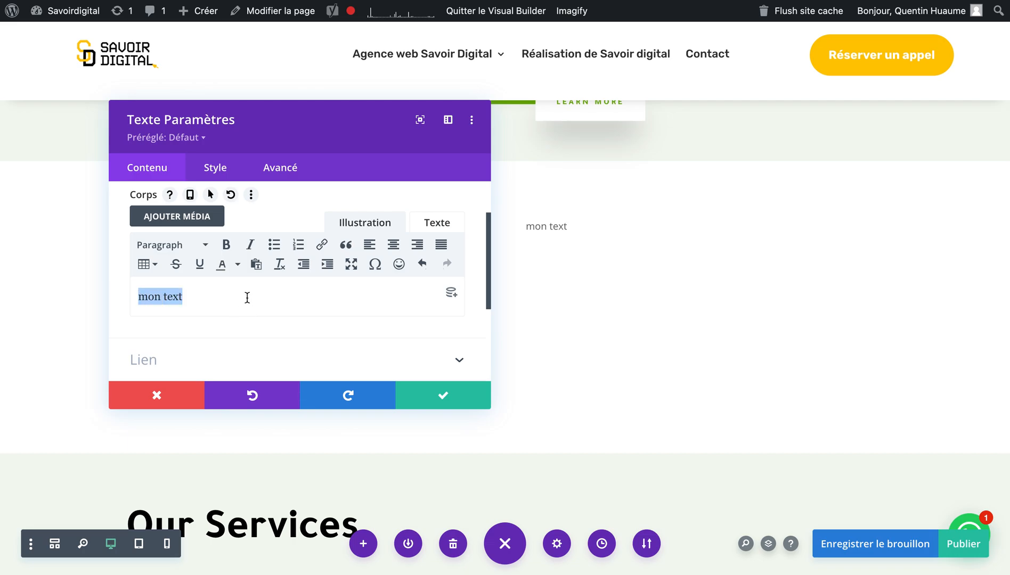
key("BackSpace")
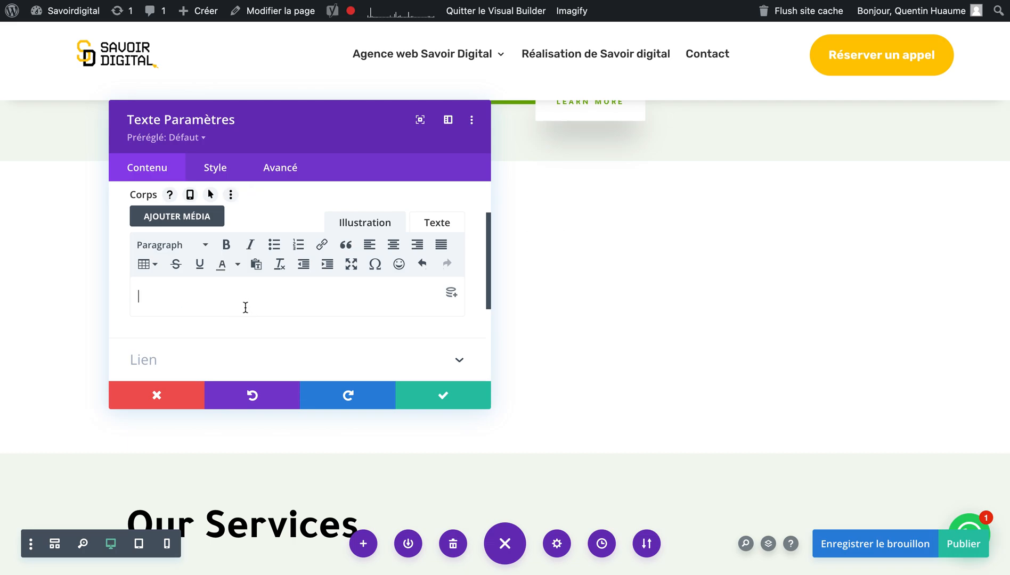
type("poiuytres")
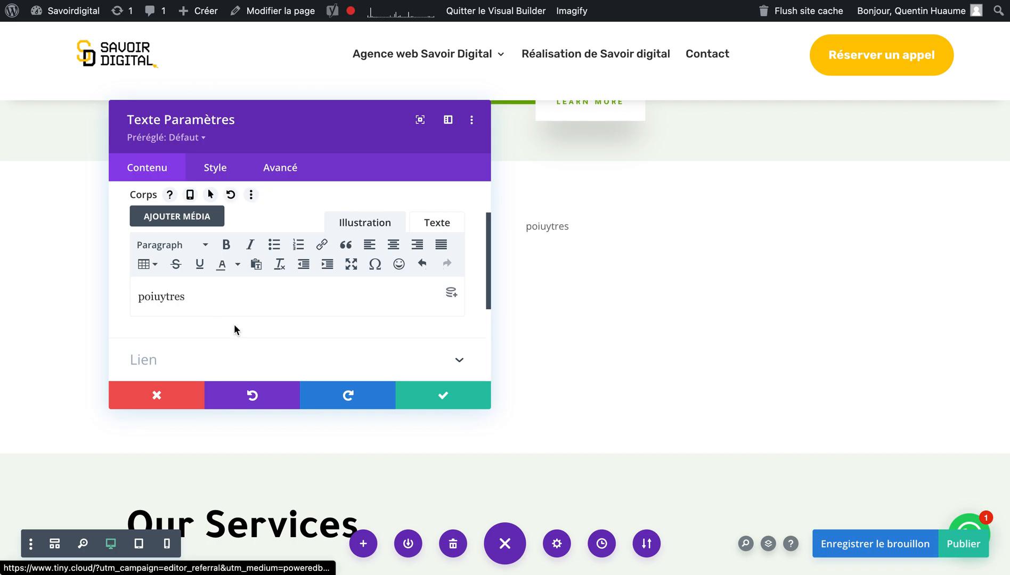
scroll(216, 352, "down", 3)
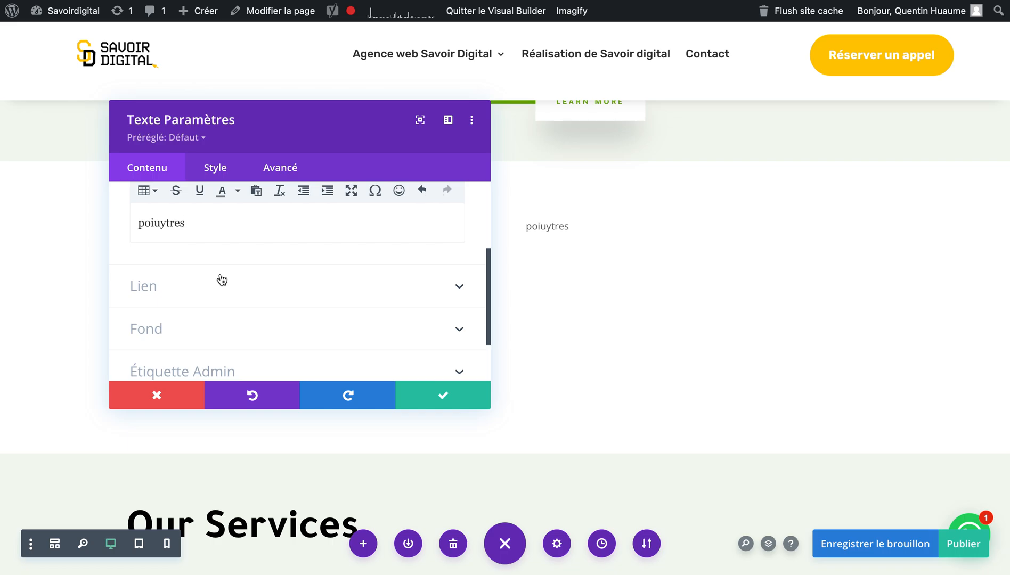
scroll(194, 275, "up", 2)
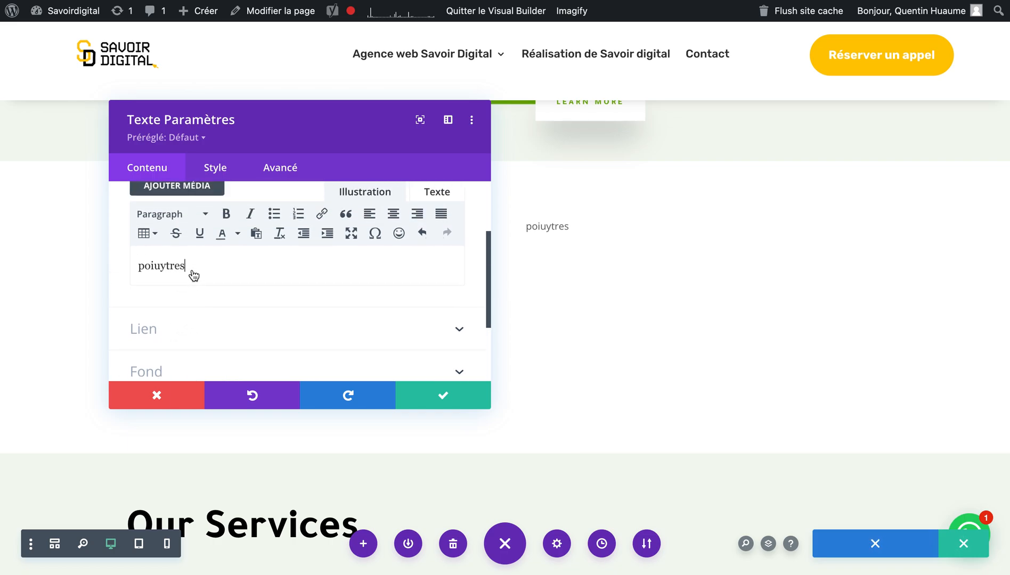
- Check the link options for the word "poiuytres" and the module's Lien settings, and discard the Texte module's changes
double_click(181, 266)
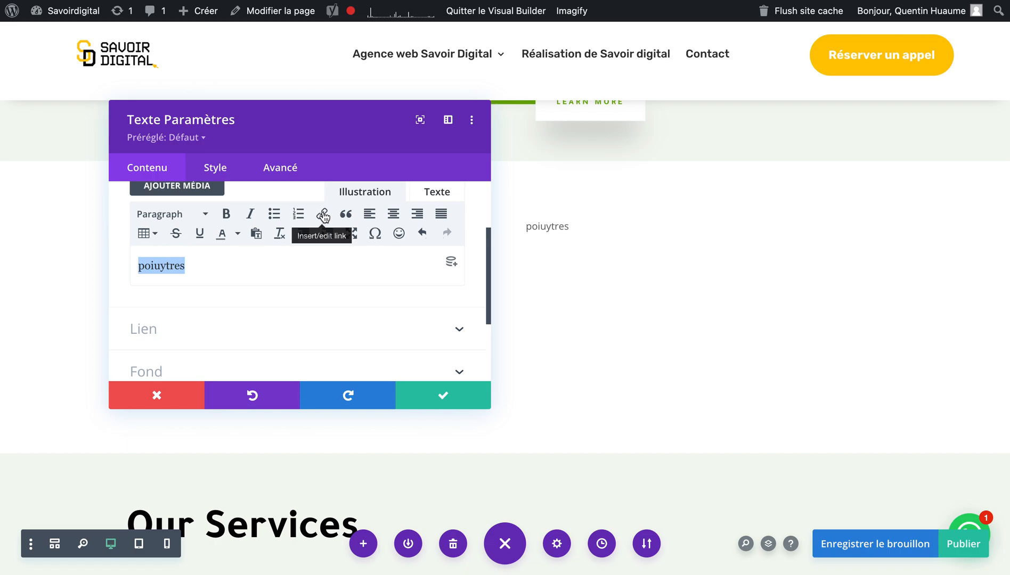
left_click(322, 215)
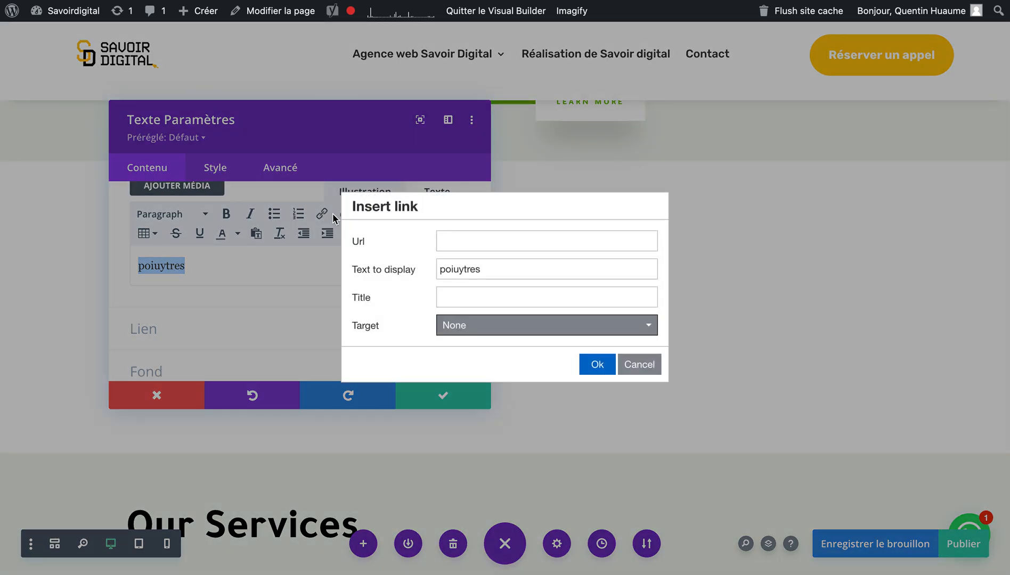
left_click(452, 240)
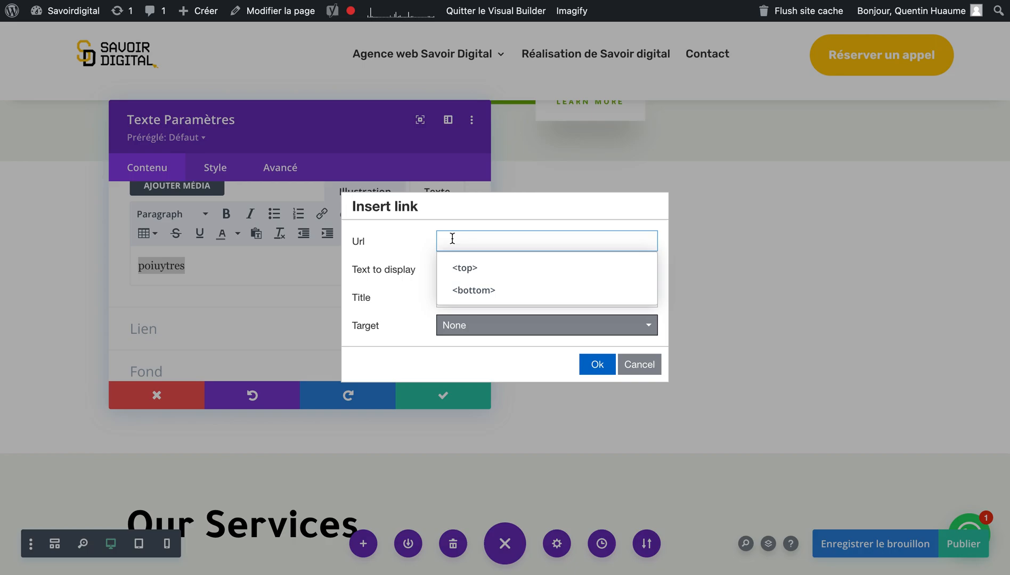
left_click(639, 367)
left_click(228, 330)
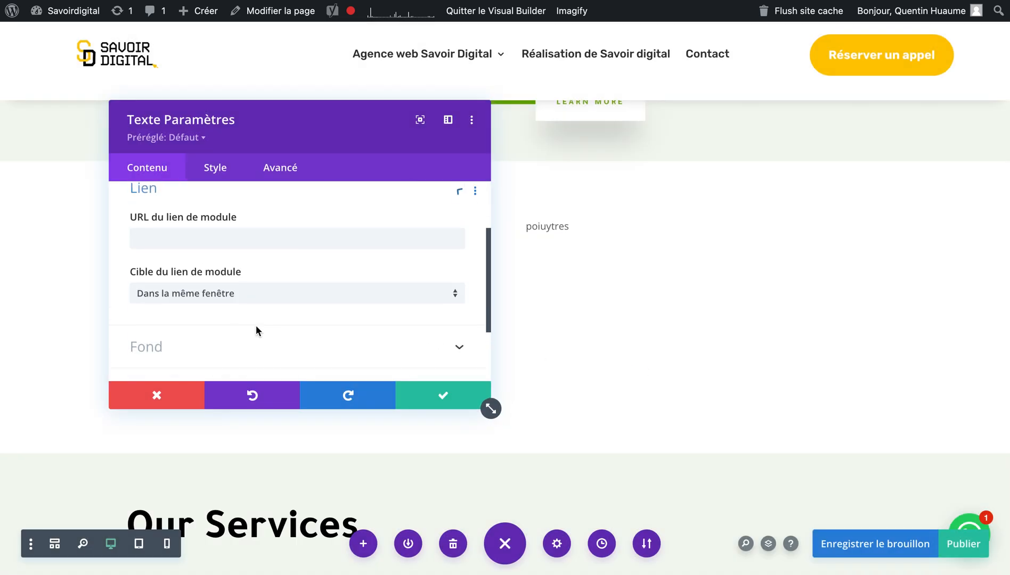
left_click(157, 395)
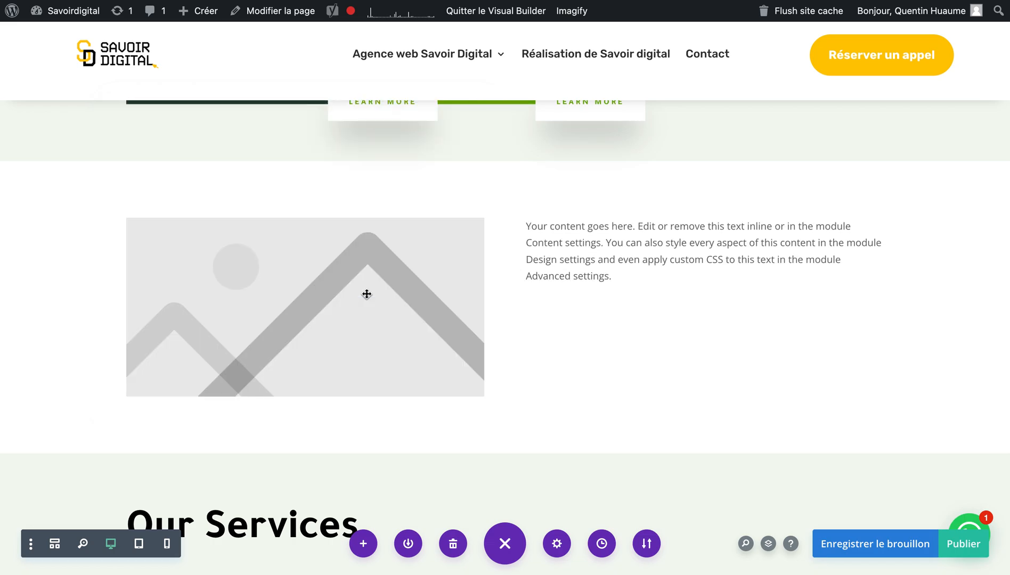
- Review the Lien options of the Image module in the first column, including the image link URL and target, and close its settings
mouse_move(361, 293)
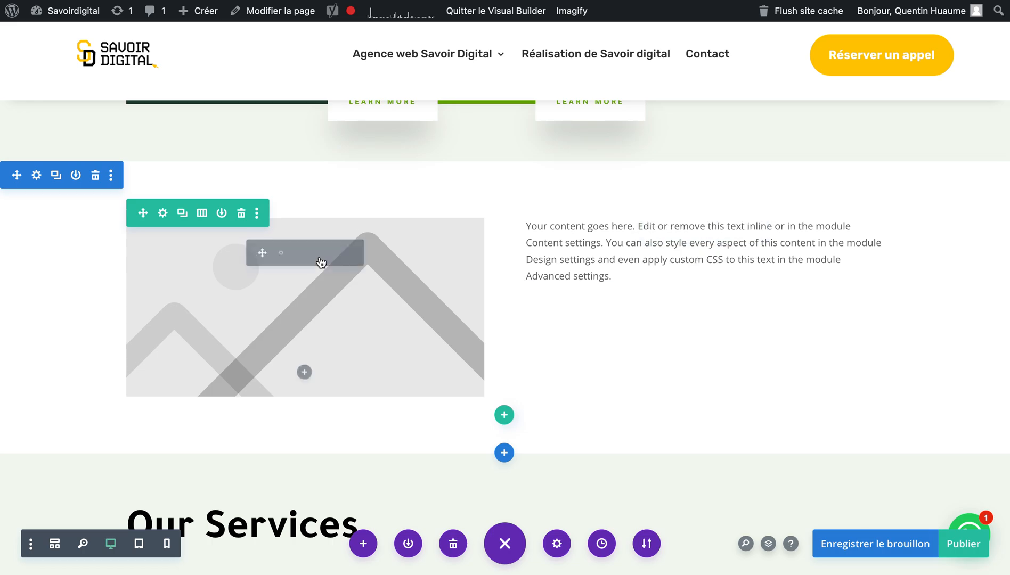
left_click(280, 254)
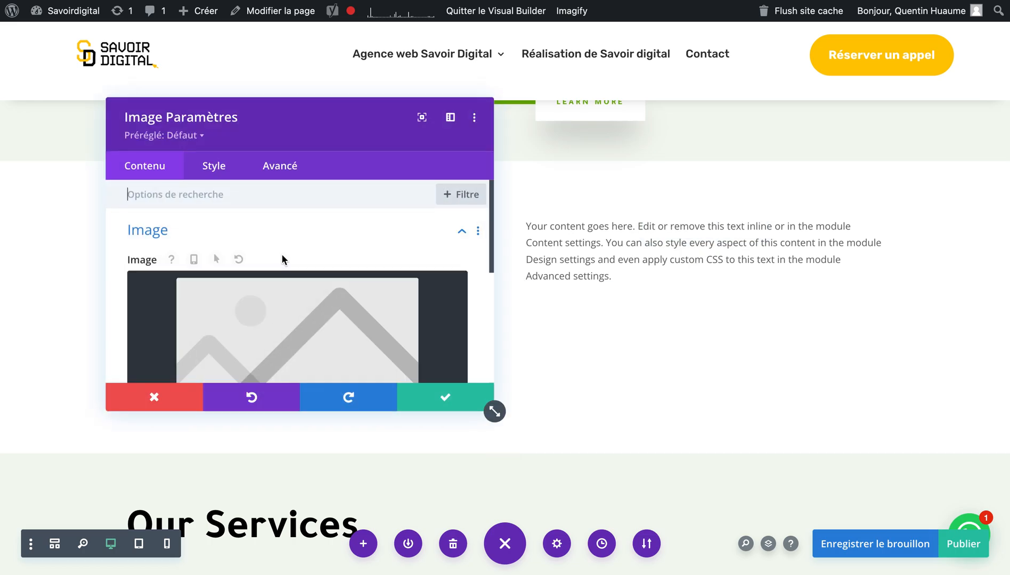
scroll(264, 315, "down", 5)
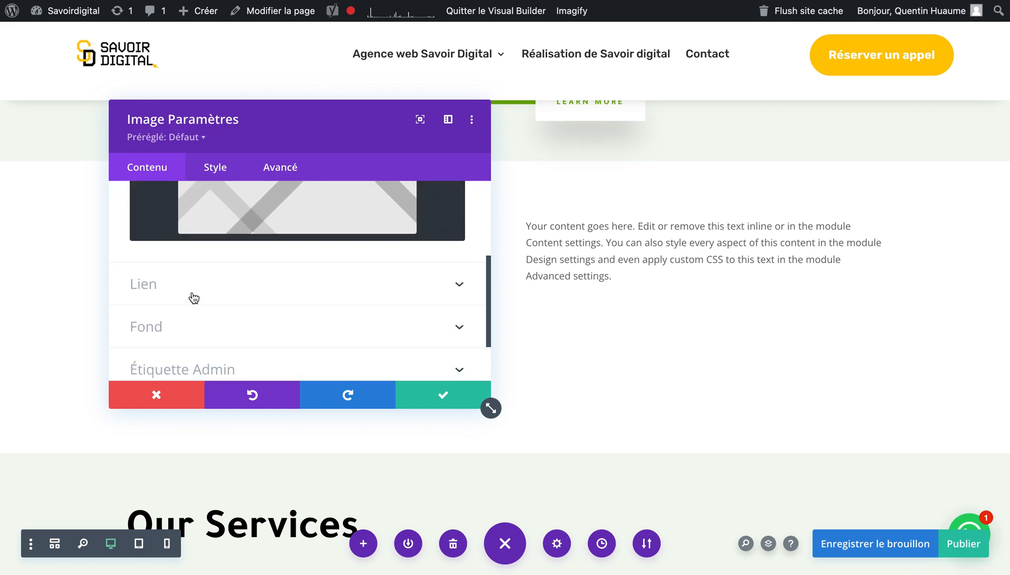
left_click(193, 293)
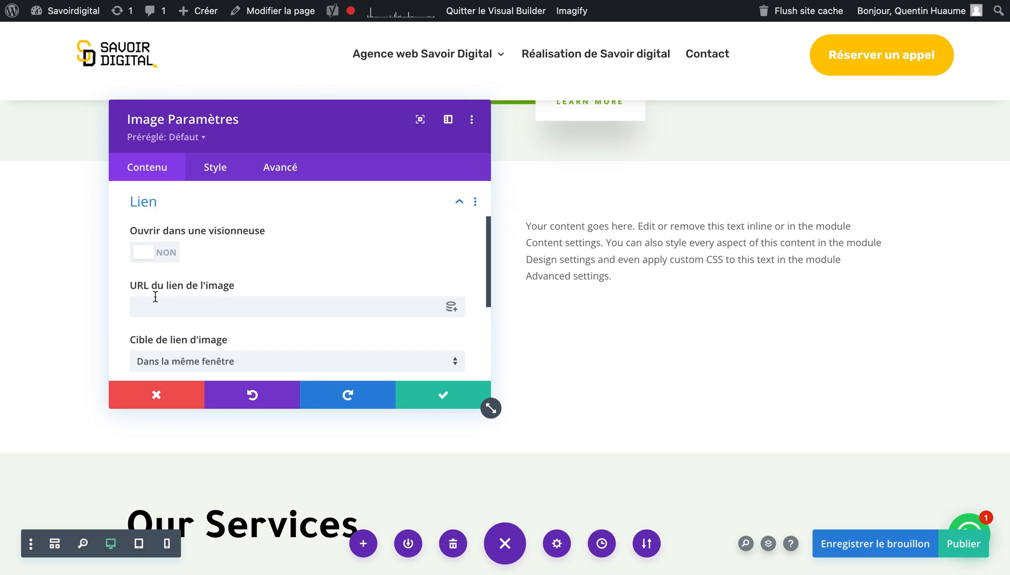
left_click(220, 302)
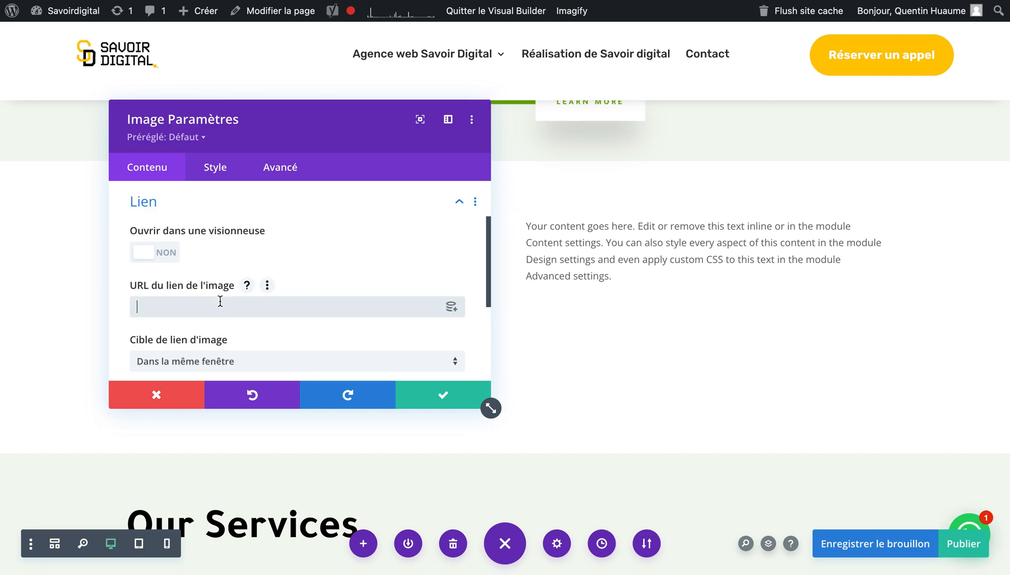
scroll(221, 309, "down", 5)
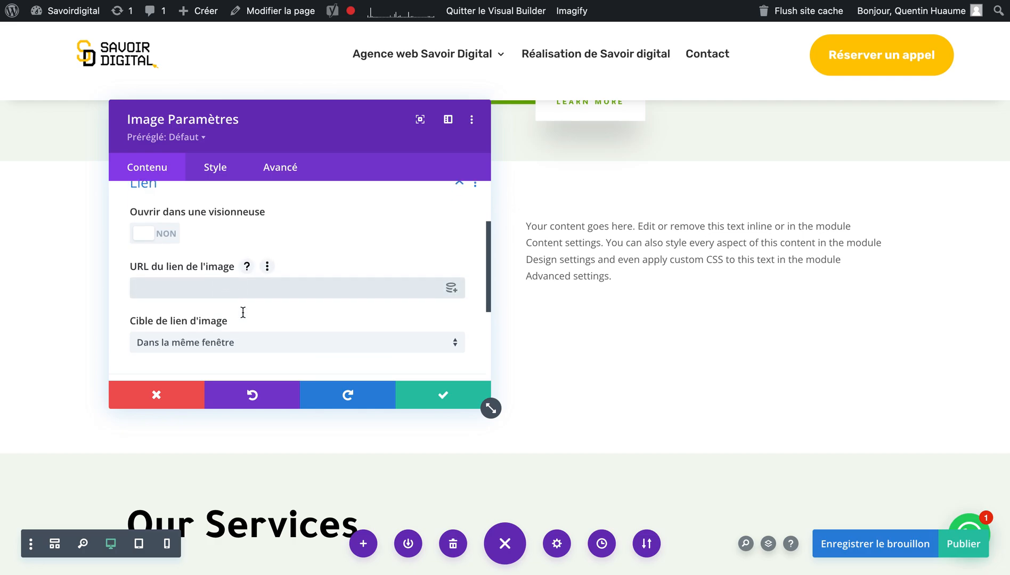
left_click(431, 388)
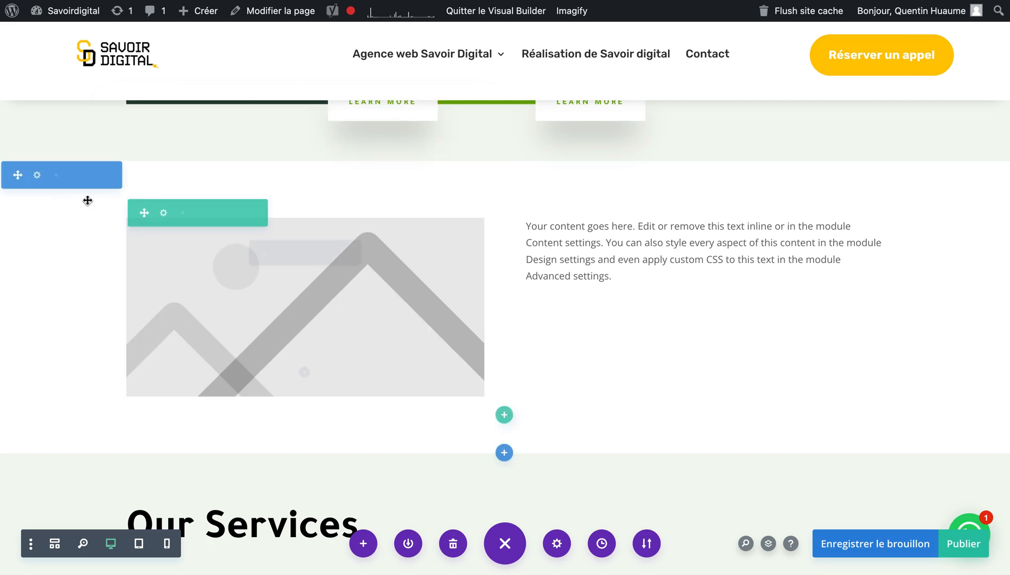
- Delete the Image module and the whole two-column row above the Our Services section
mouse_move(373, 248)
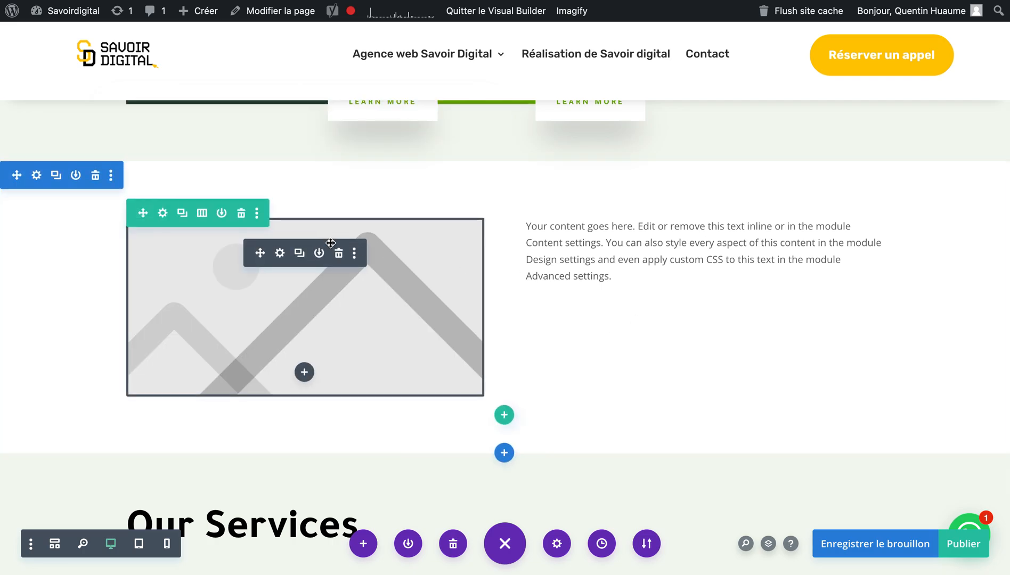
left_click(339, 256)
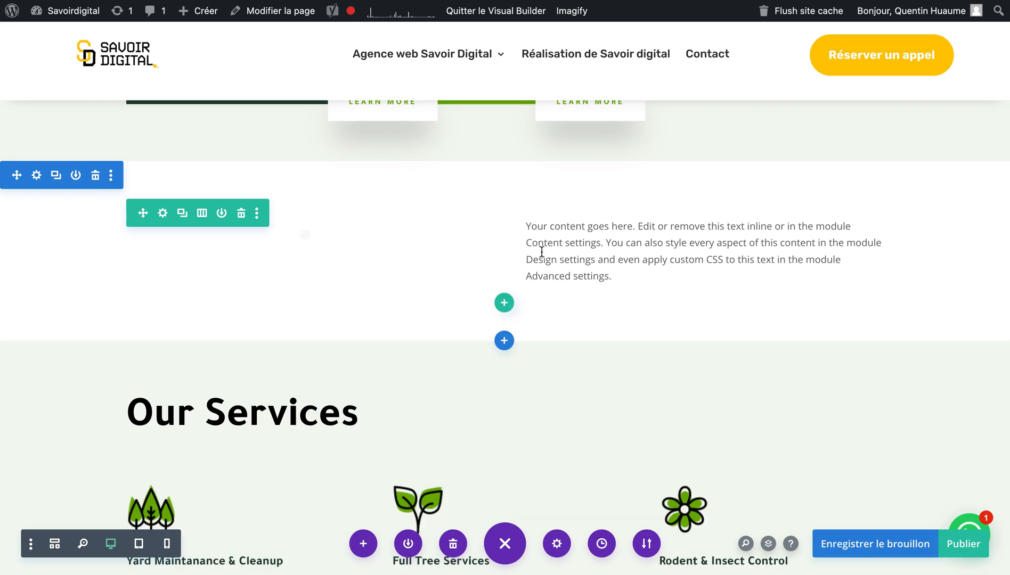
left_click(241, 215)
left_click(241, 215)
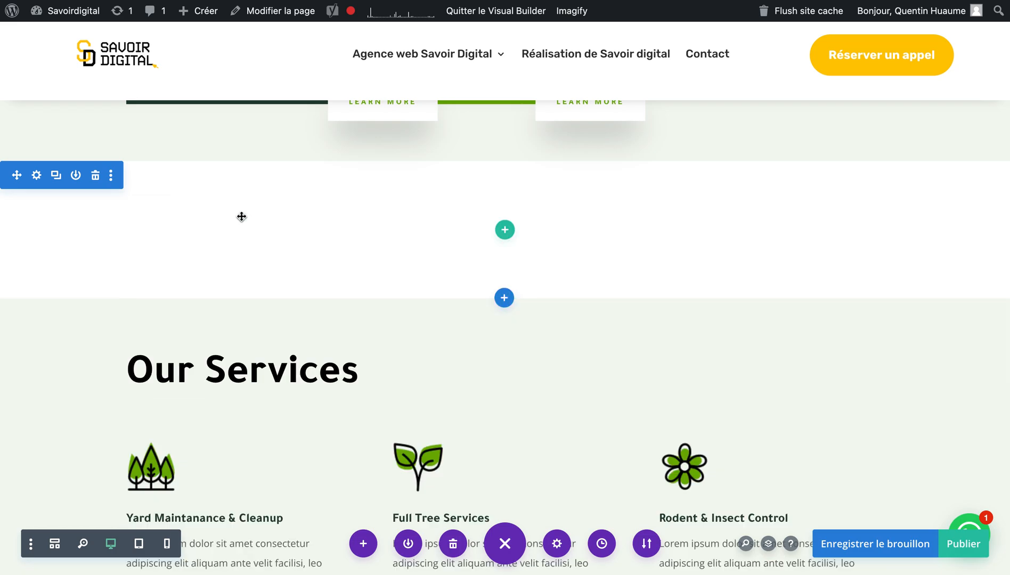
- Insert a single-column row in the empty section and add a Texte module with its default text
left_click(506, 229)
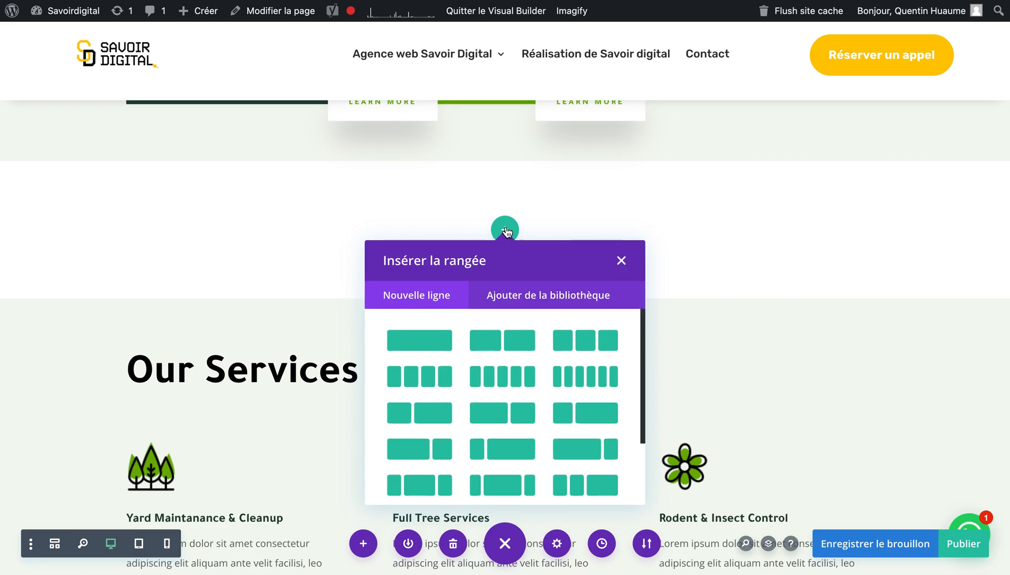
left_click(441, 344)
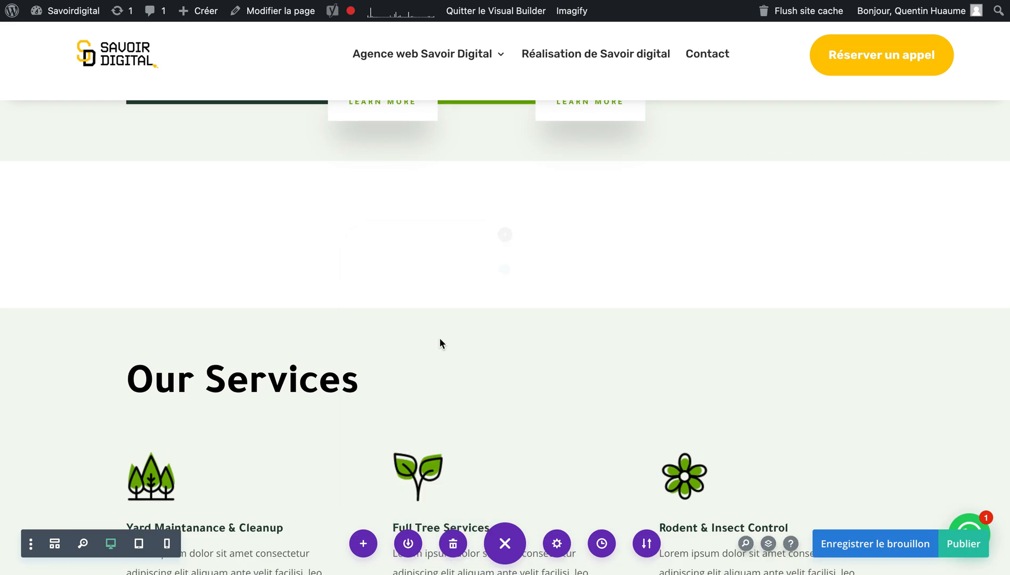
left_click(504, 269)
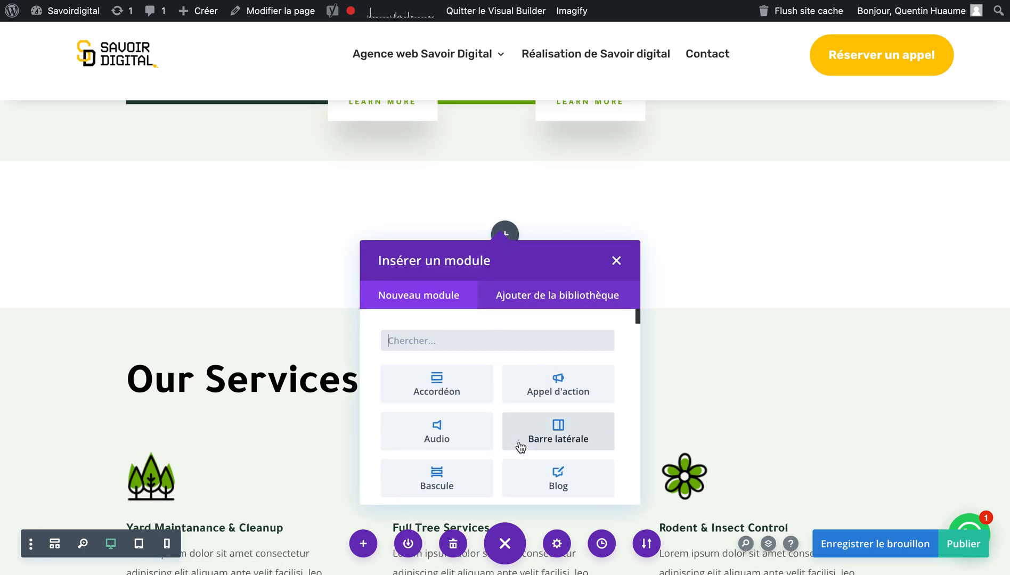
scroll(519, 443, "down", 15)
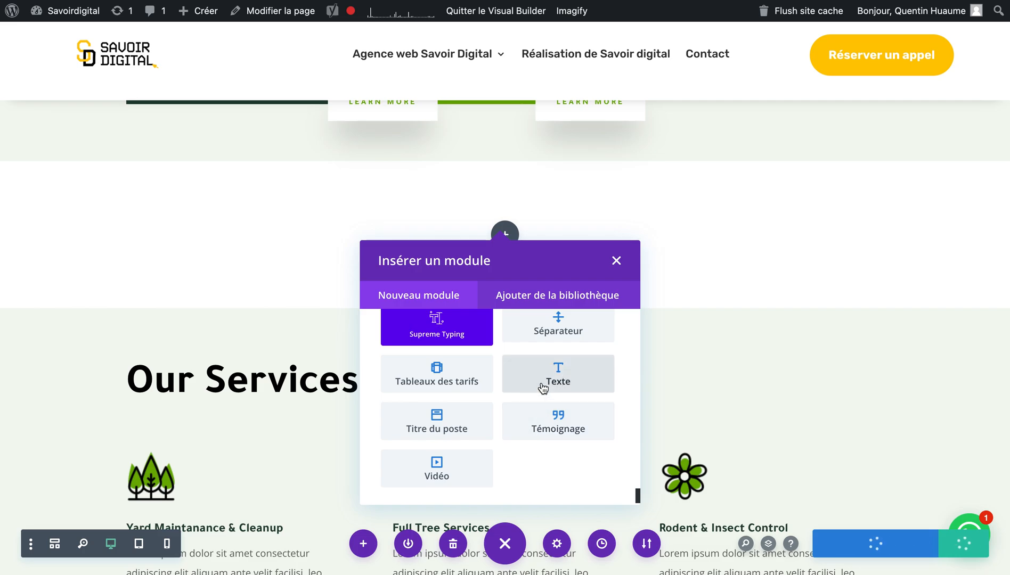
left_click(543, 389)
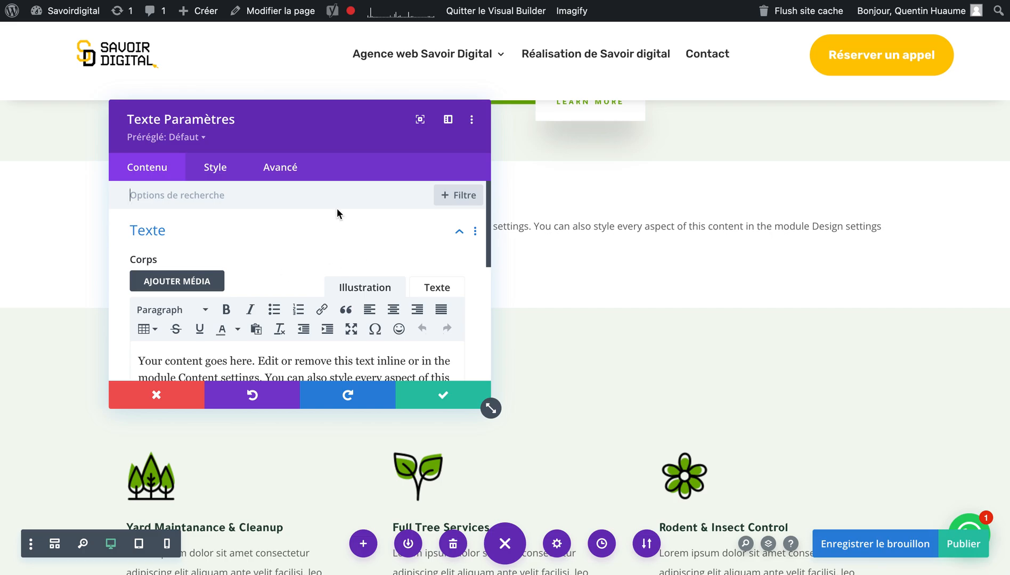
left_click_drag(302, 129, 399, 194)
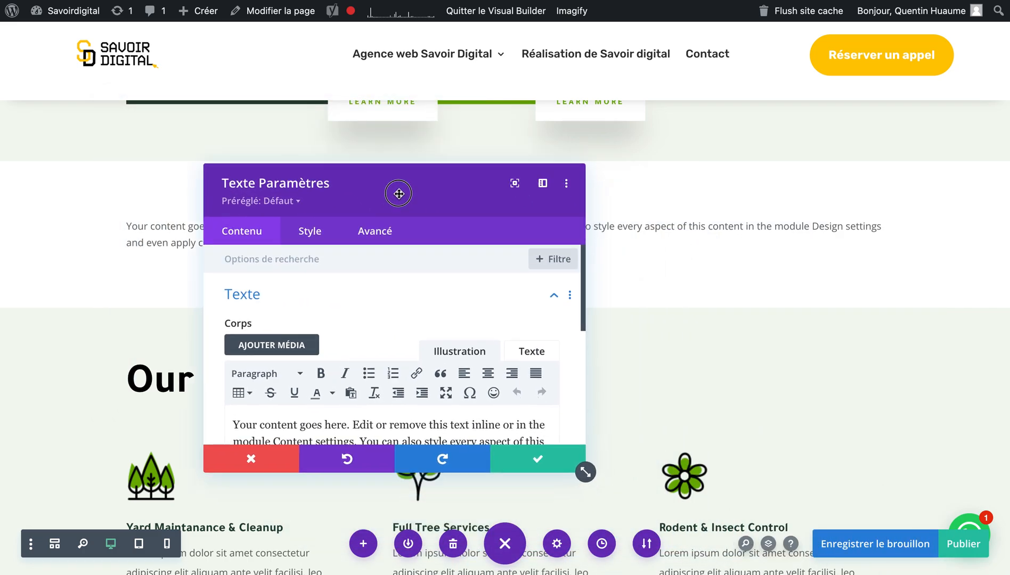
left_click(264, 456)
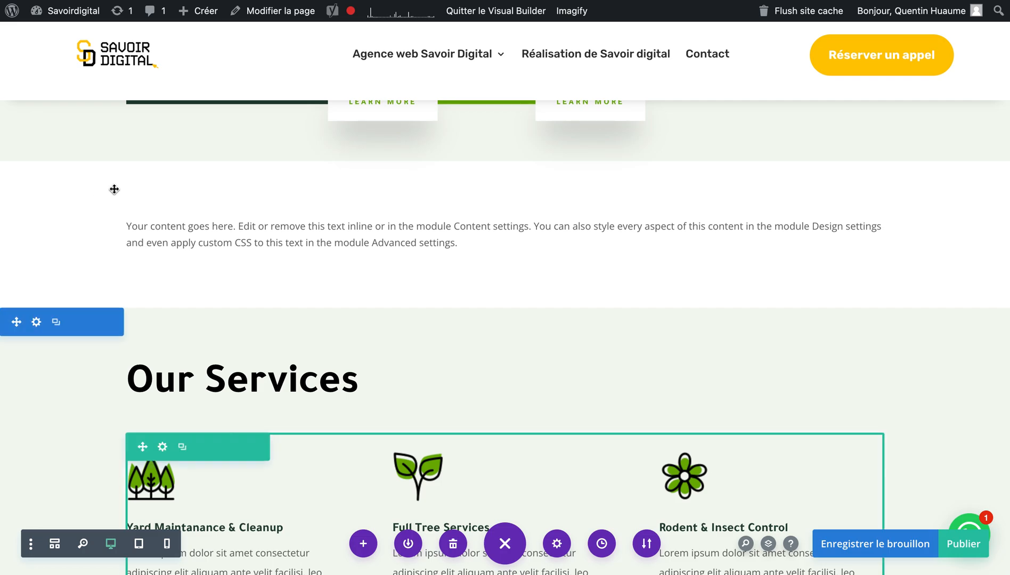
- Review the background colour options in the settings of the white section above Our Services, and close them without changes
mouse_move(115, 188)
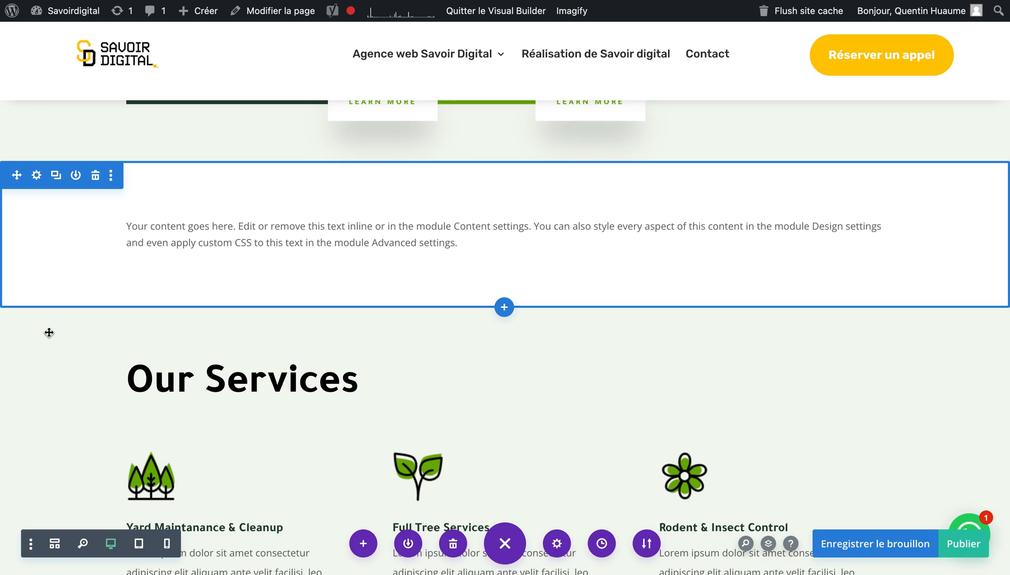
mouse_move(57, 209)
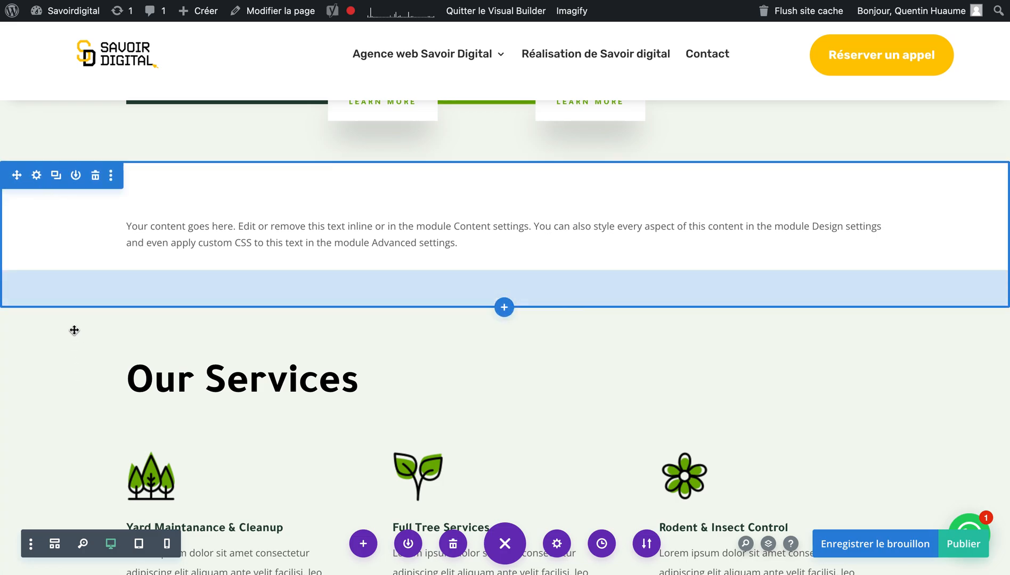
left_click(40, 178)
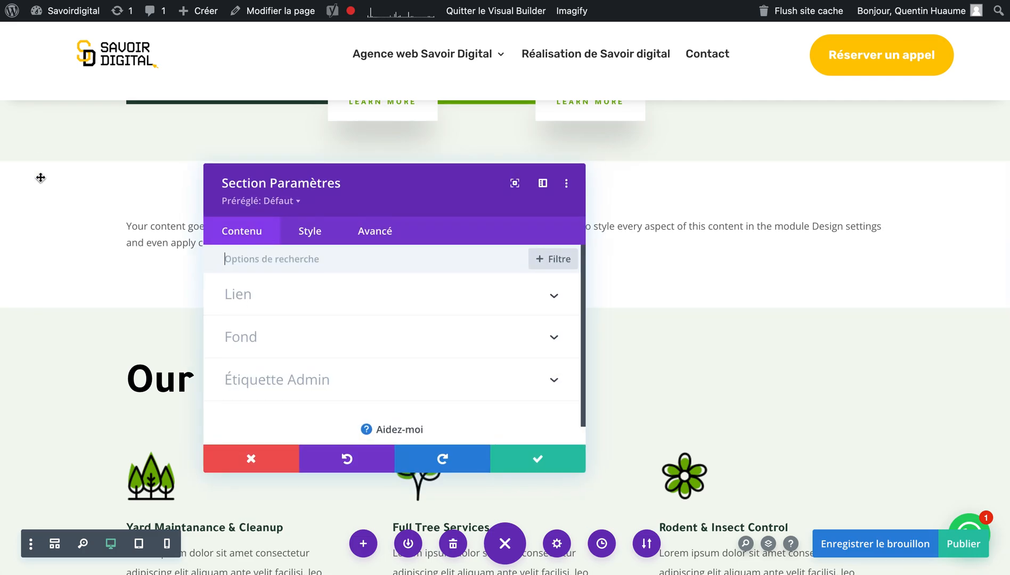
left_click(283, 334)
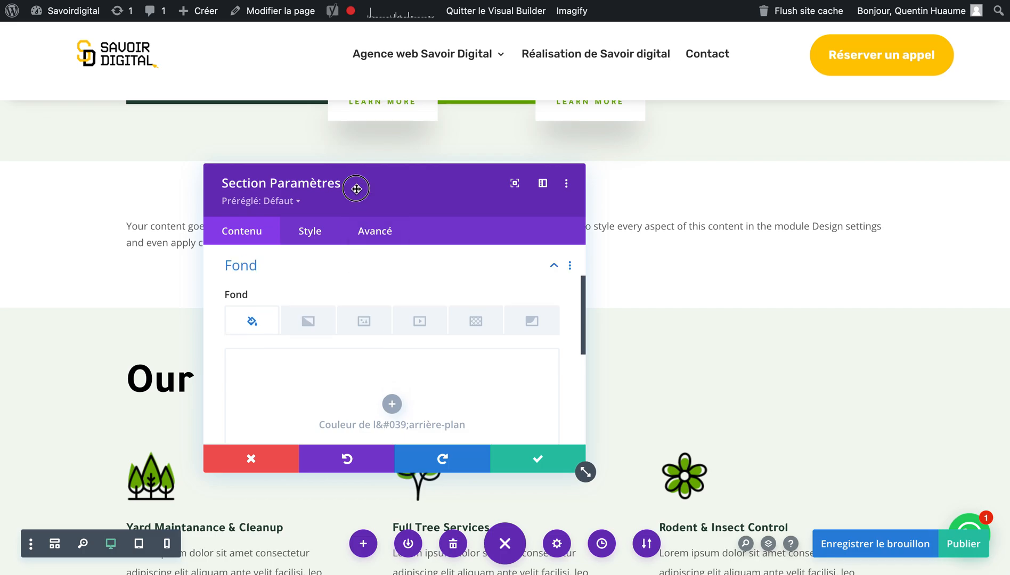
left_click_drag(353, 187, 489, 185)
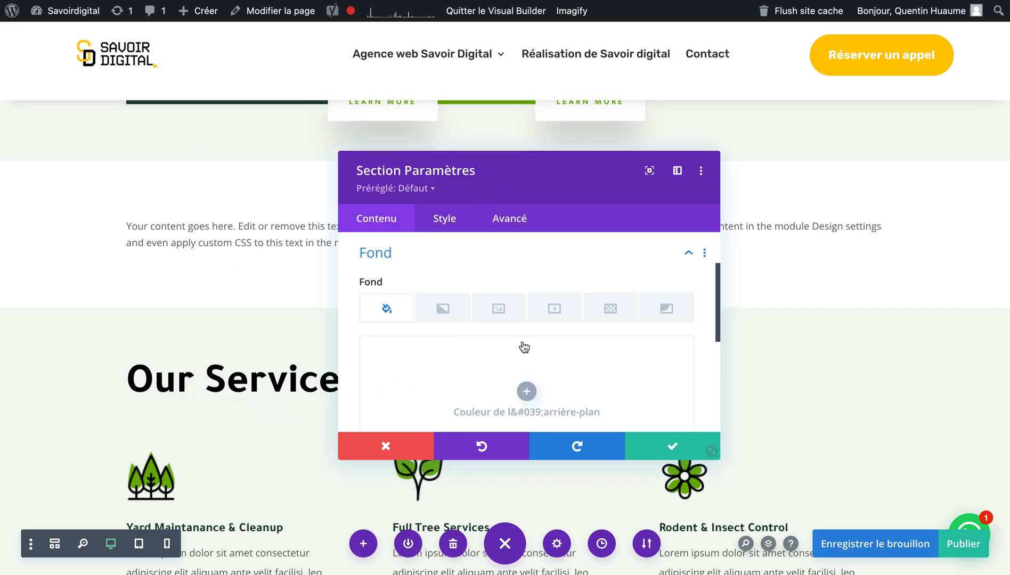
scroll(500, 385, "down", 1)
scroll(500, 385, "down", 1)
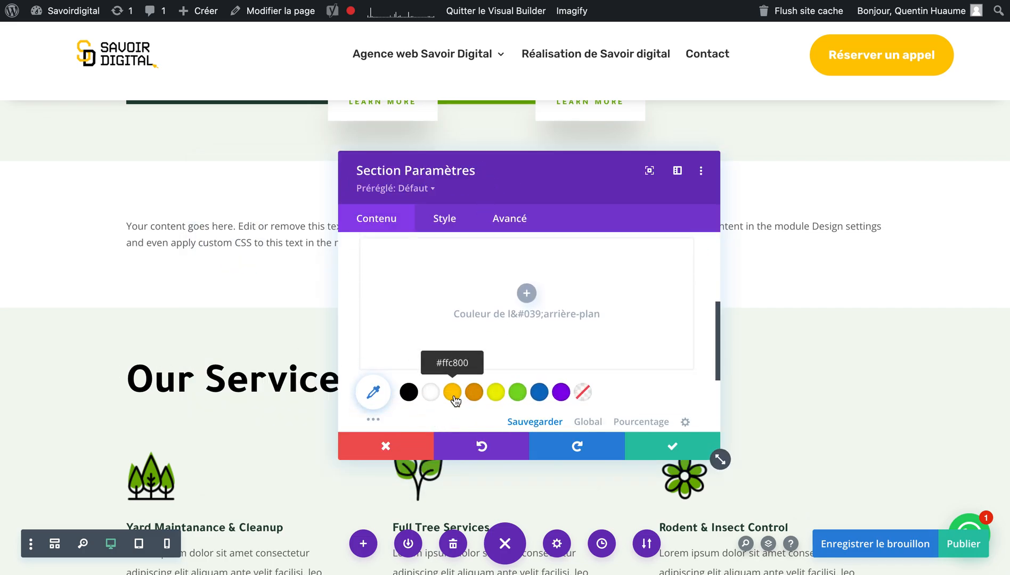
scroll(453, 401, "up", 3)
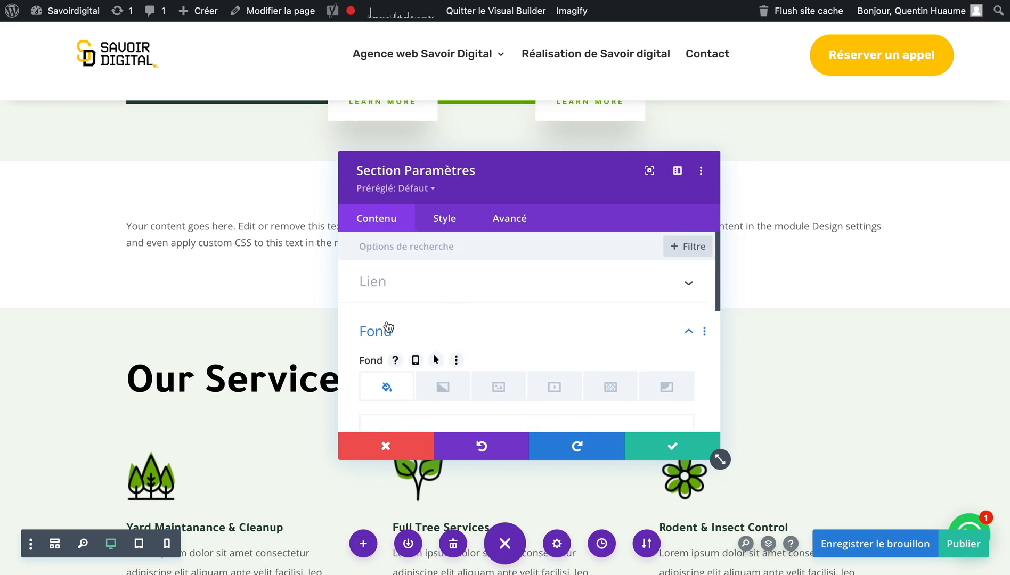
left_click(398, 442)
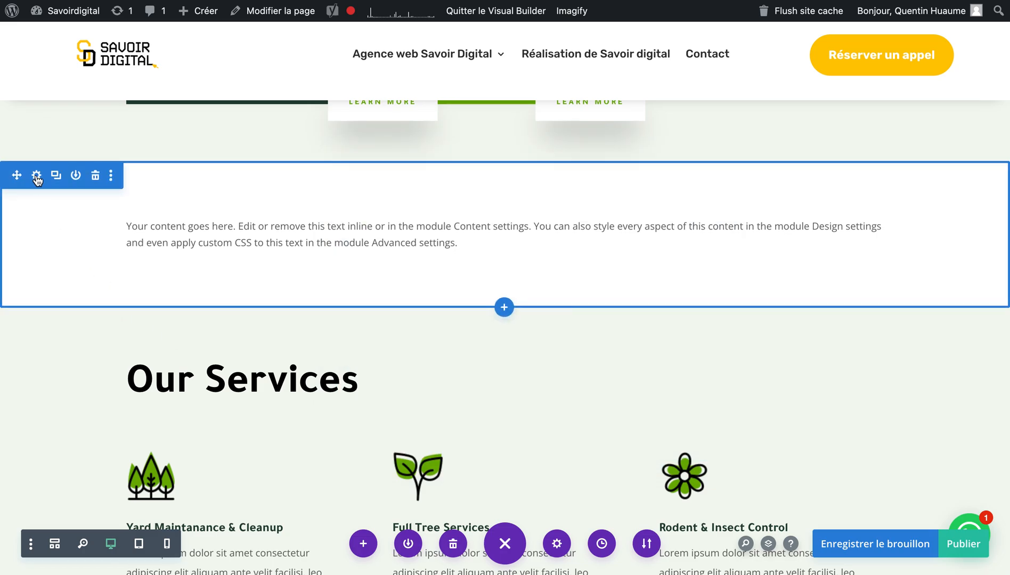
- Set the background colour of the section above Our Services to yellow #ffc800
left_click(36, 176)
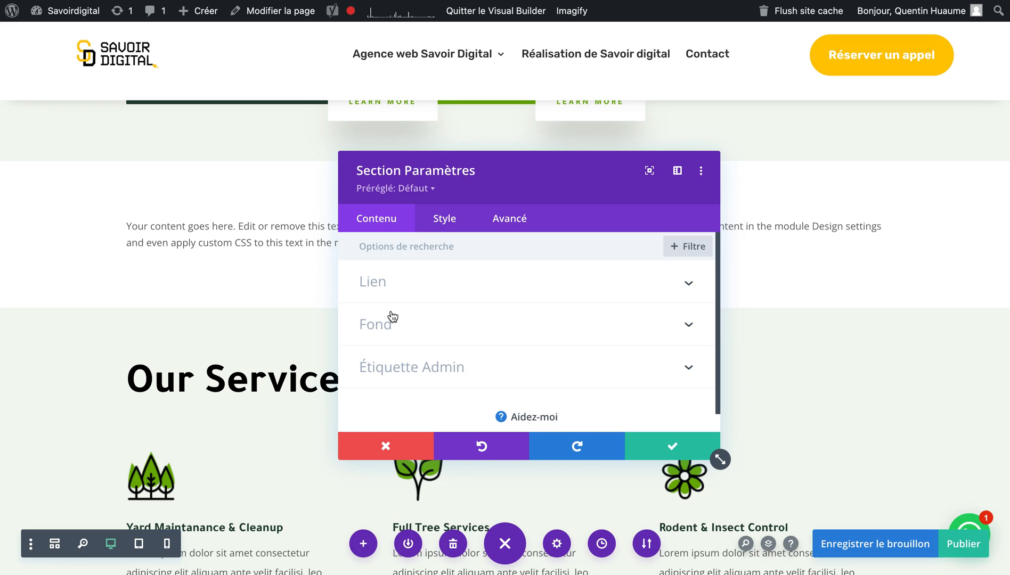
left_click(393, 317)
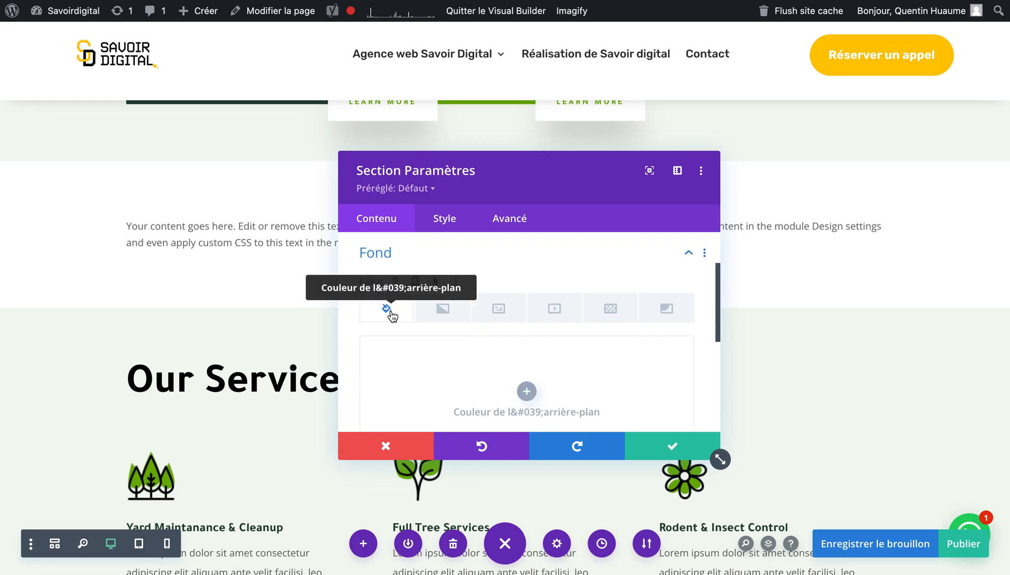
scroll(504, 361, "down", 3)
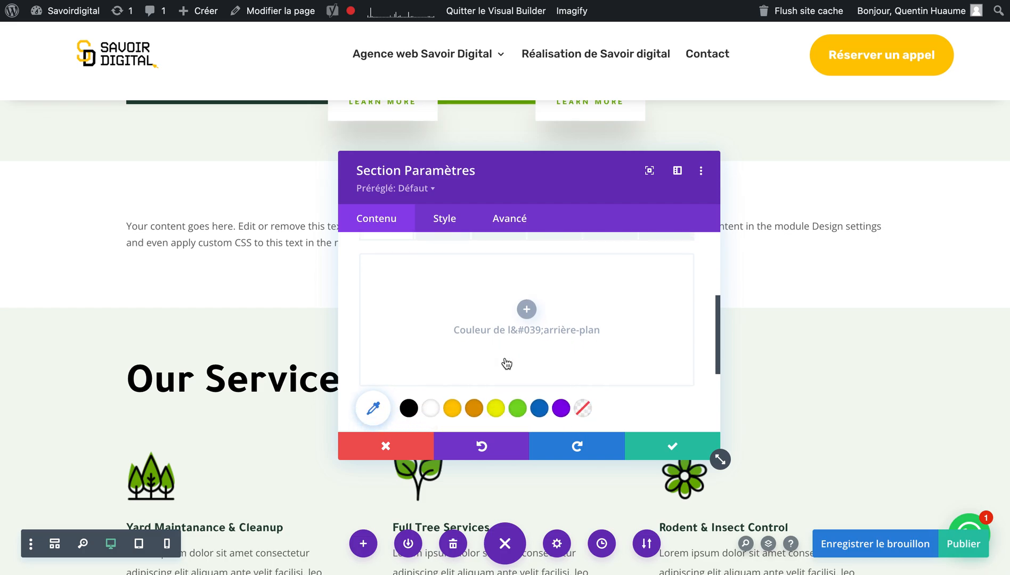
left_click(450, 409)
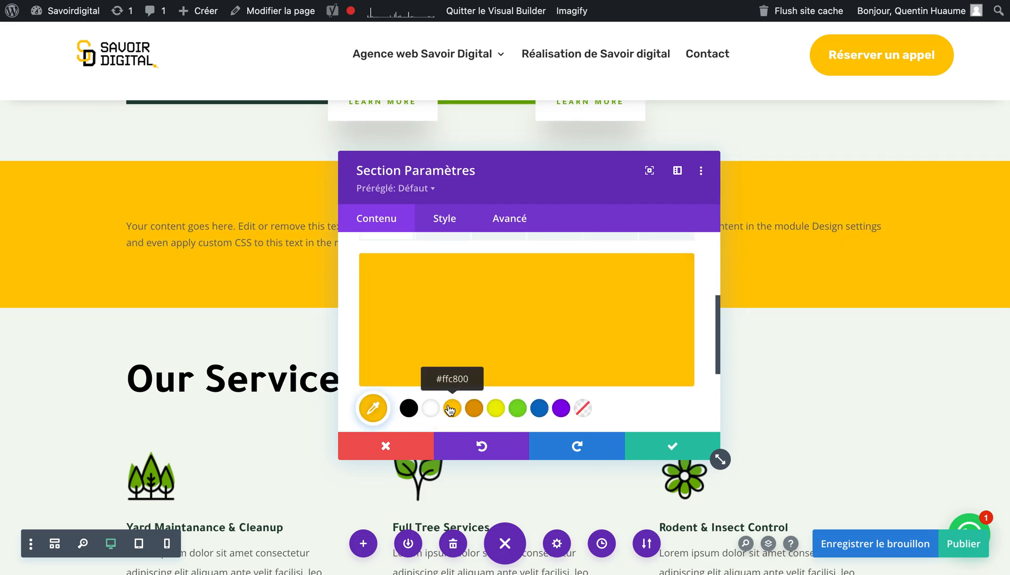
- Look at the section's background image options and add a default background gradient
scroll(485, 367, "up", 2)
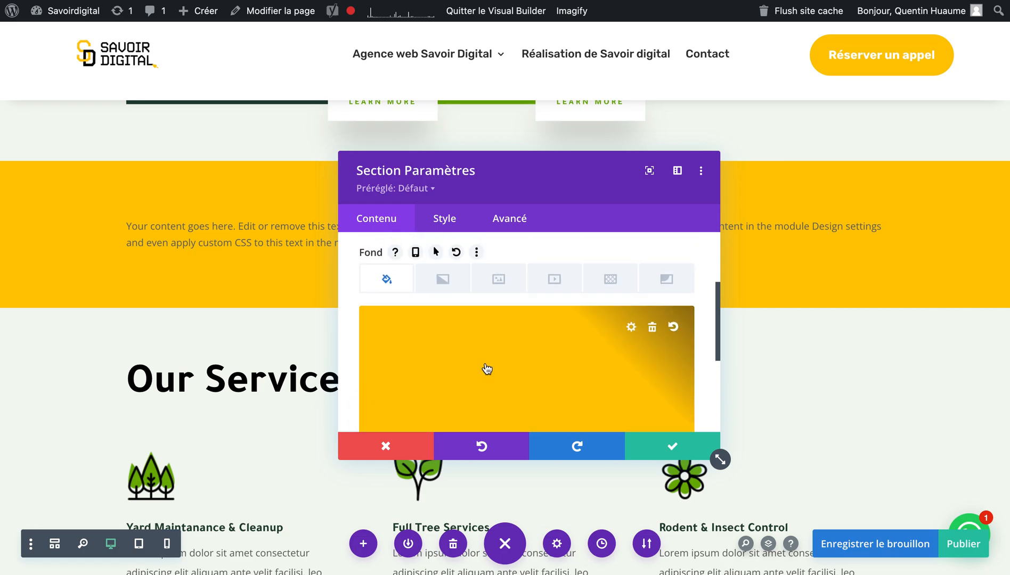
left_click(511, 298)
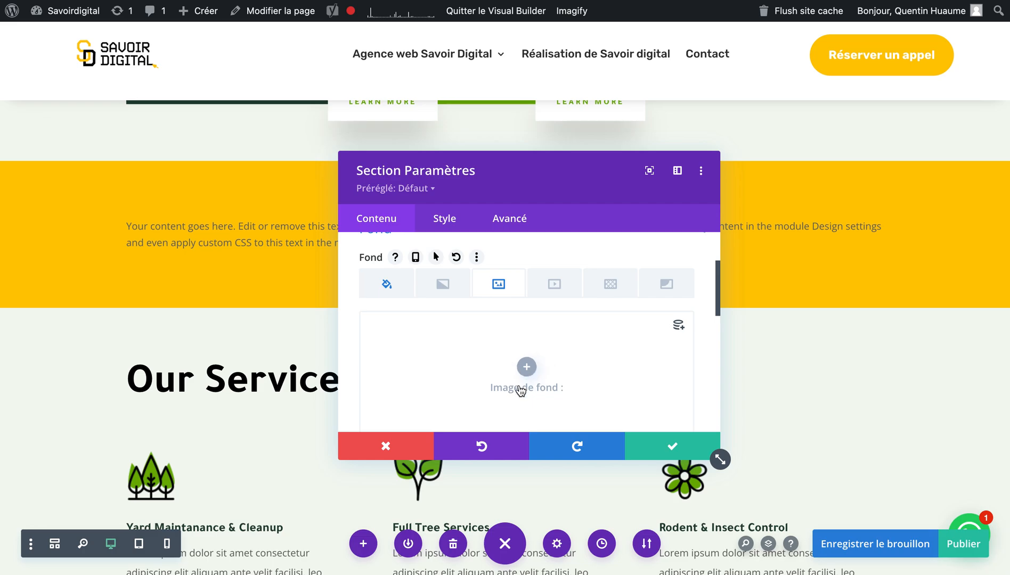
scroll(535, 379, "down", 2)
scroll(538, 377, "up", 2)
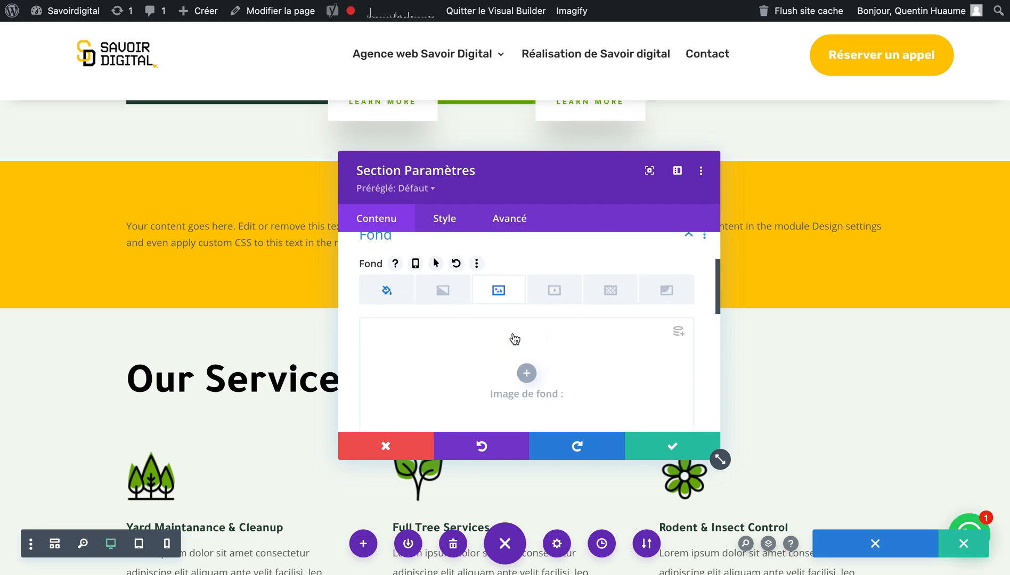
left_click(461, 304)
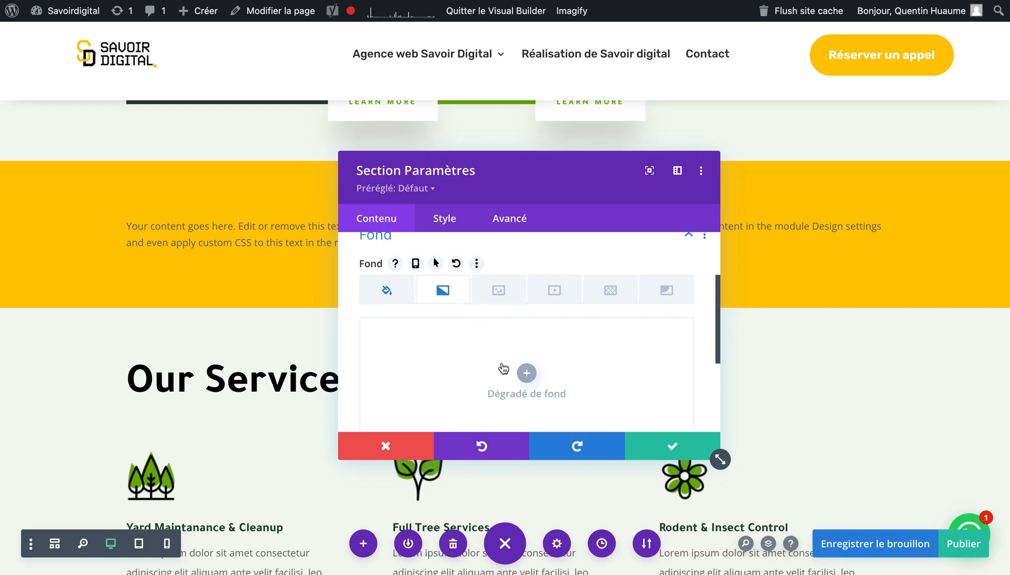
scroll(503, 351, "down", 1)
left_click(526, 343)
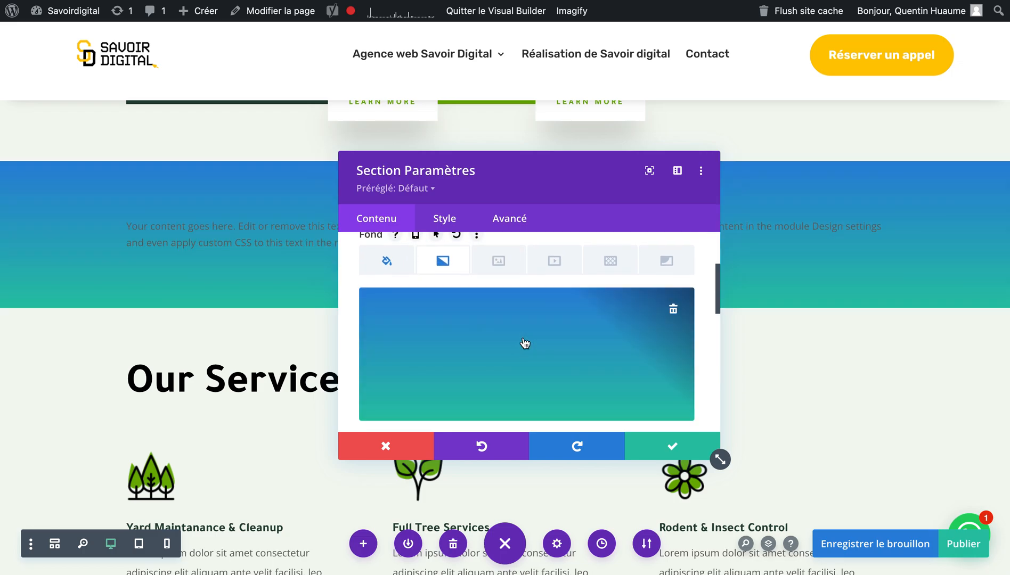
- Set the gradient's first stop to yellow #ffc800 and its last stop to white
scroll(505, 352, "down", 3)
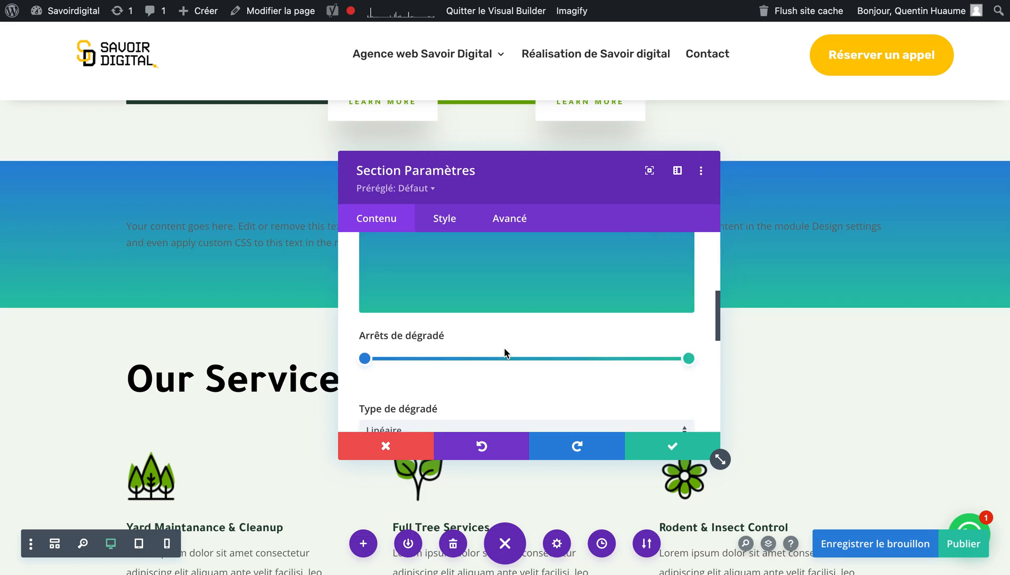
left_click(366, 360)
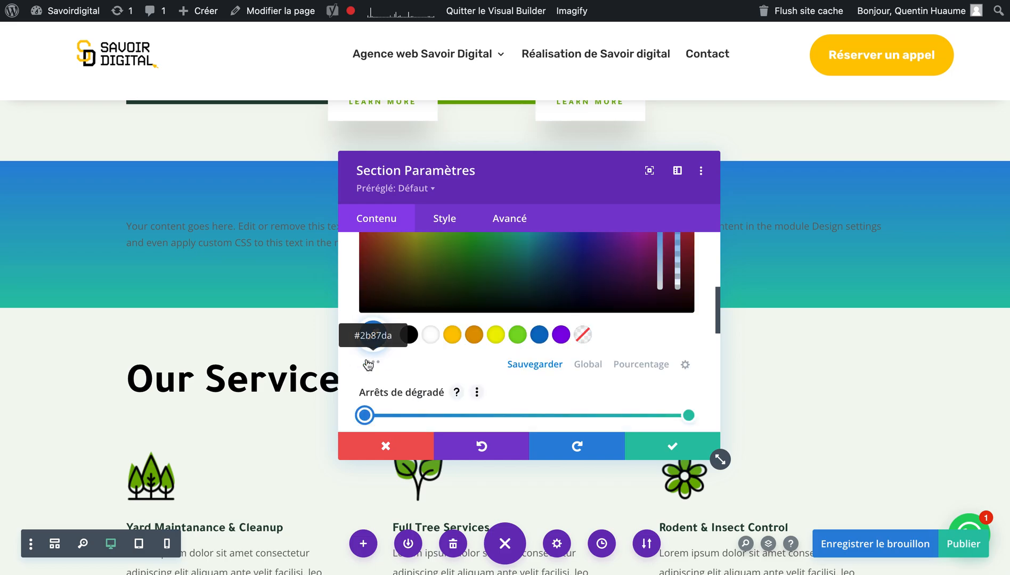
left_click(453, 336)
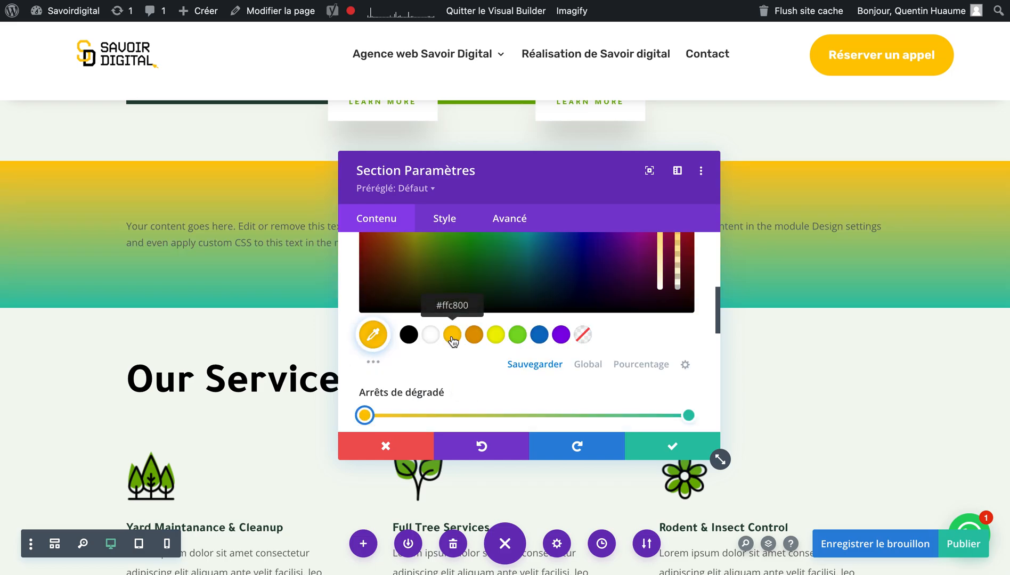
scroll(453, 342, "up", 1)
scroll(453, 342, "down", 2)
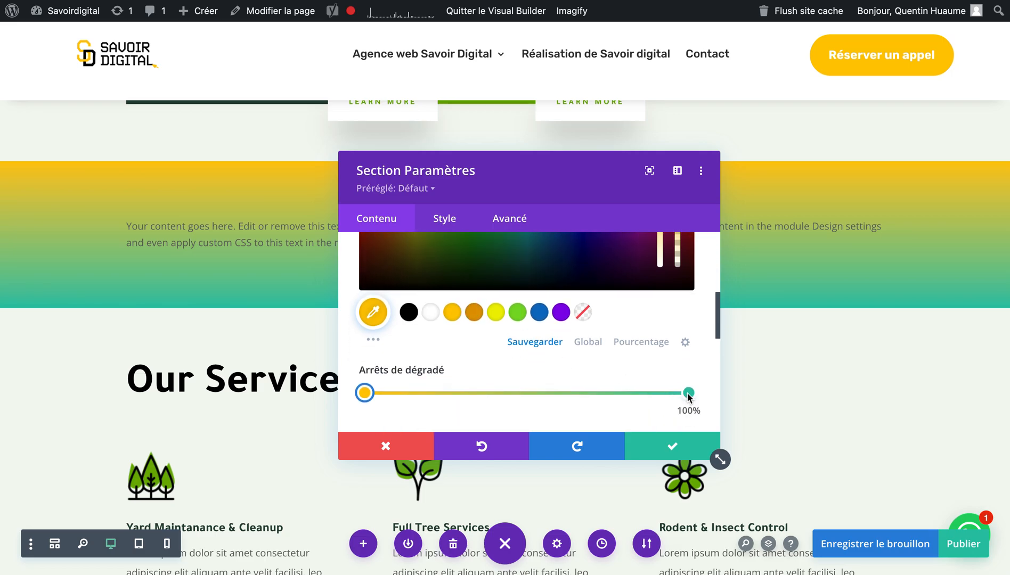
left_click(688, 393)
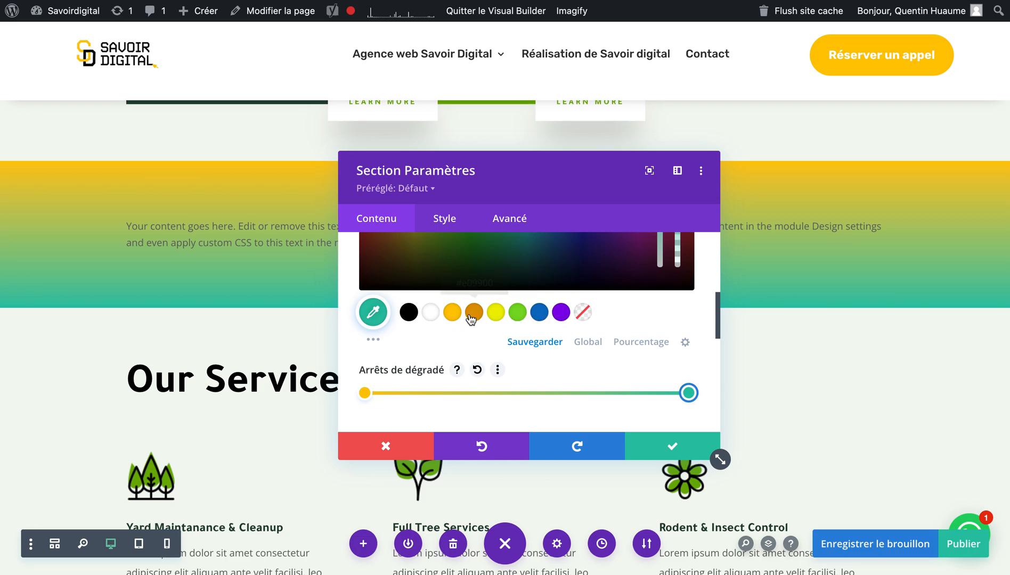
left_click(433, 316)
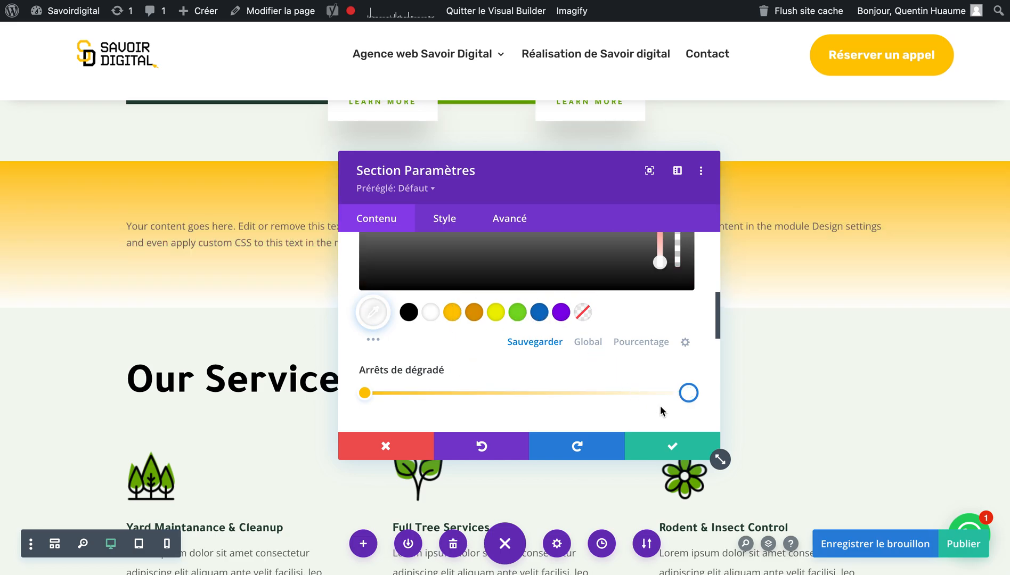
- Move the white gradient stop inward from the end of the gradient, and discard all changes to the section settings
mouse_move(691, 391)
left_click_drag(691, 393, 625, 395)
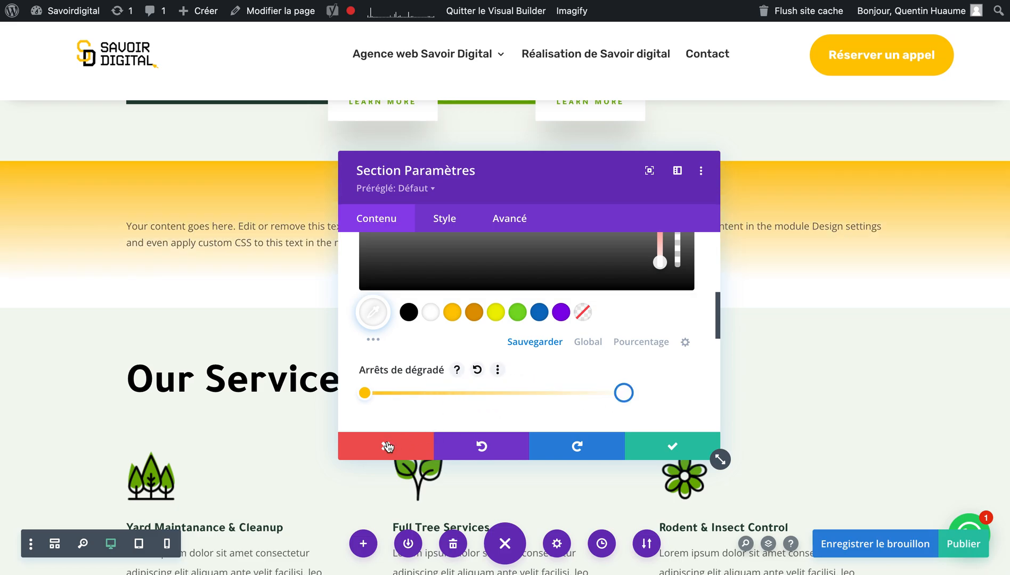
left_click(387, 447)
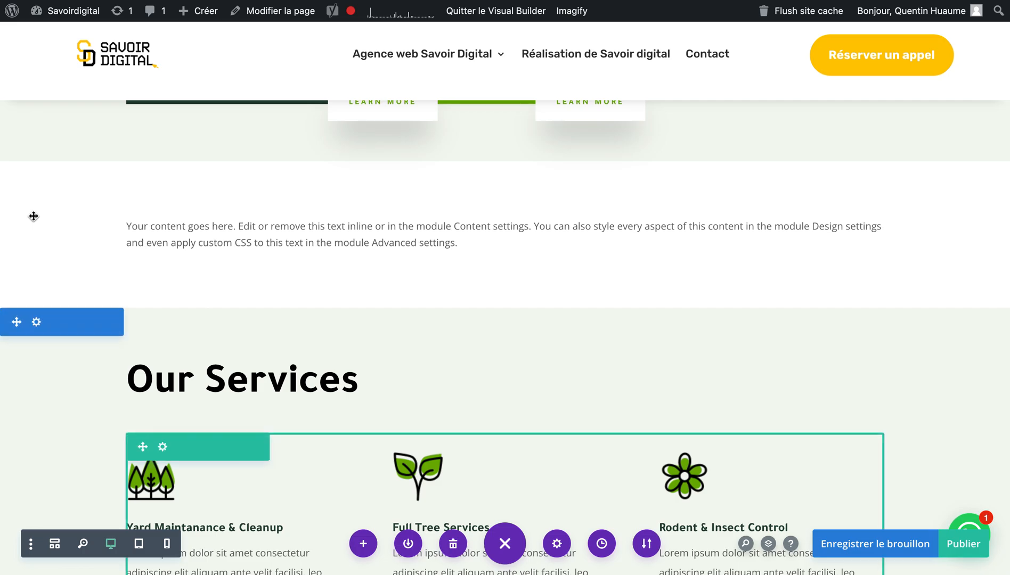
- Delete the white section with the default text above Our Services
mouse_move(70, 216)
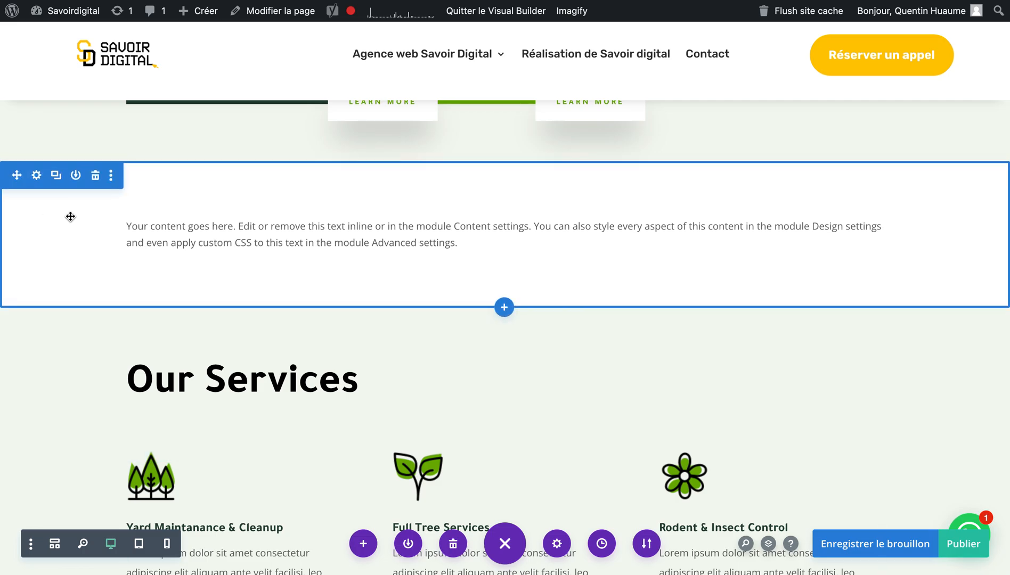
left_click(96, 176)
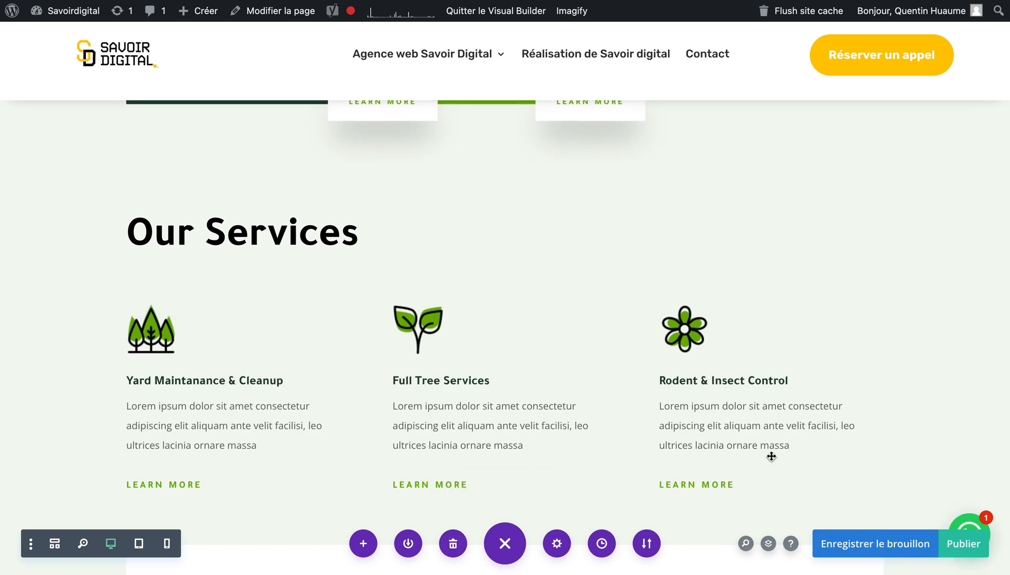
- Examine the hero section's structure, including its section and row, the Landscape Maintenance heading and the quote form
scroll(586, 363, "up", 12)
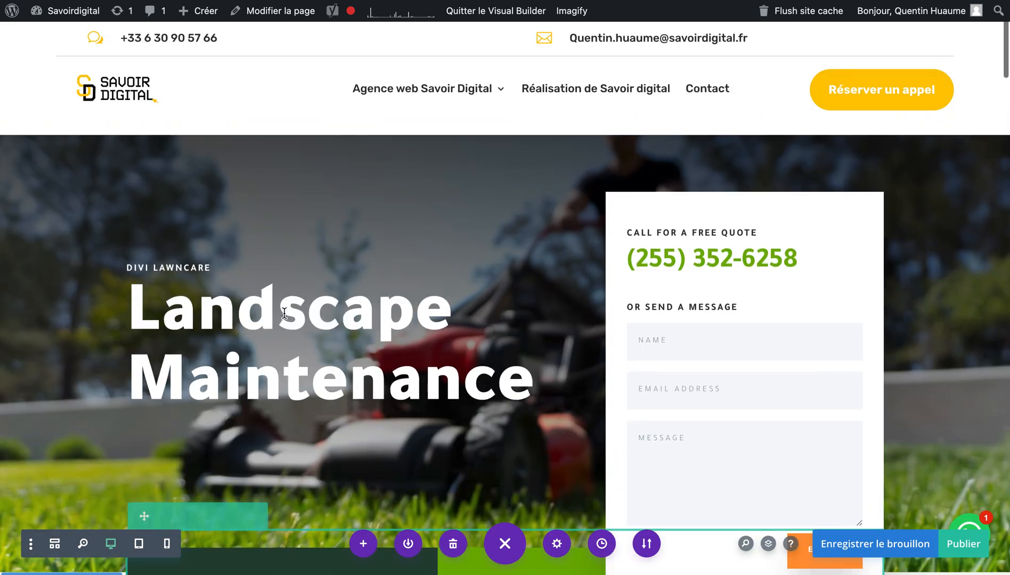
scroll(597, 310, "down", 4)
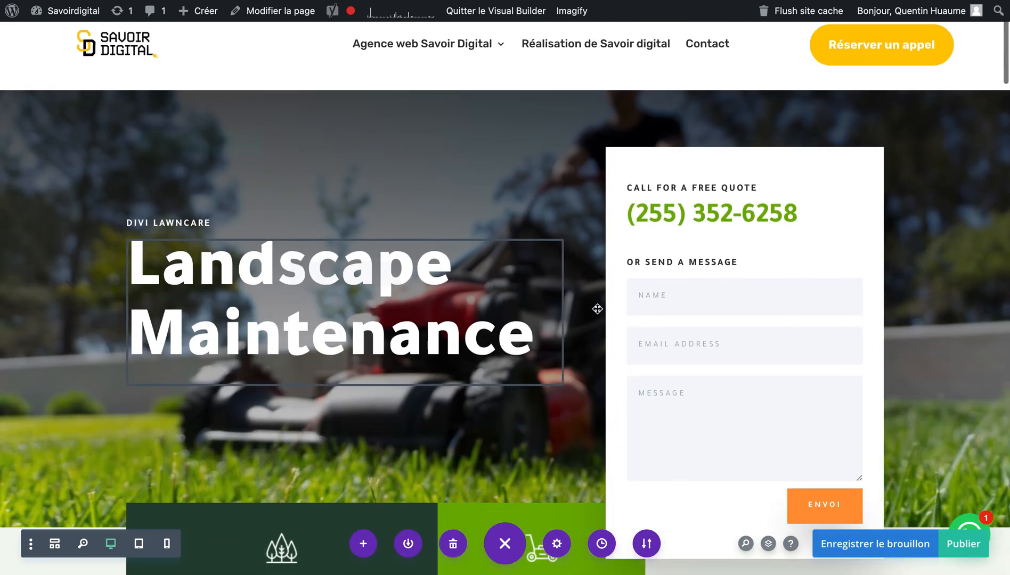
scroll(597, 309, "up", 4)
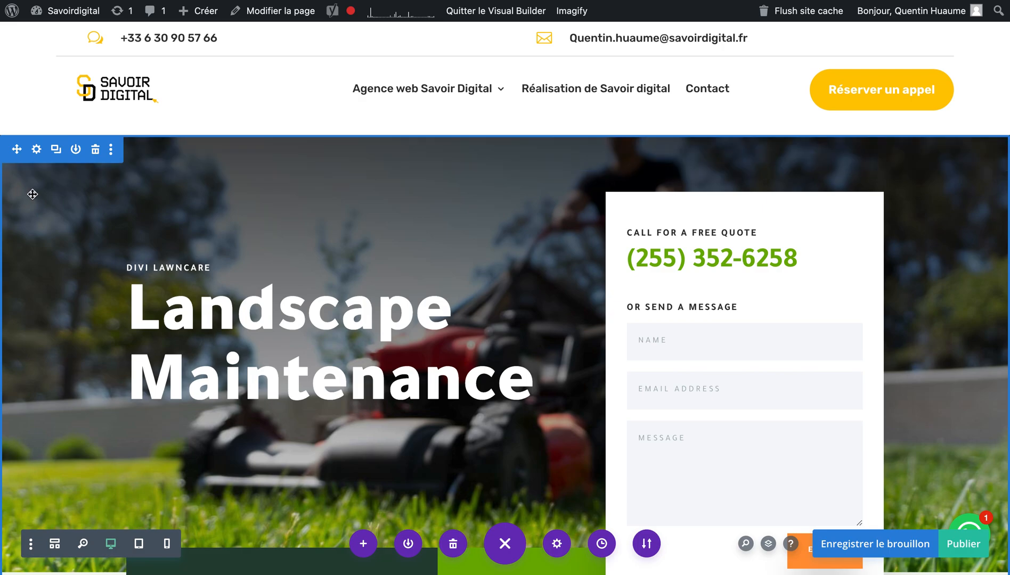
scroll(36, 201, "down", 3)
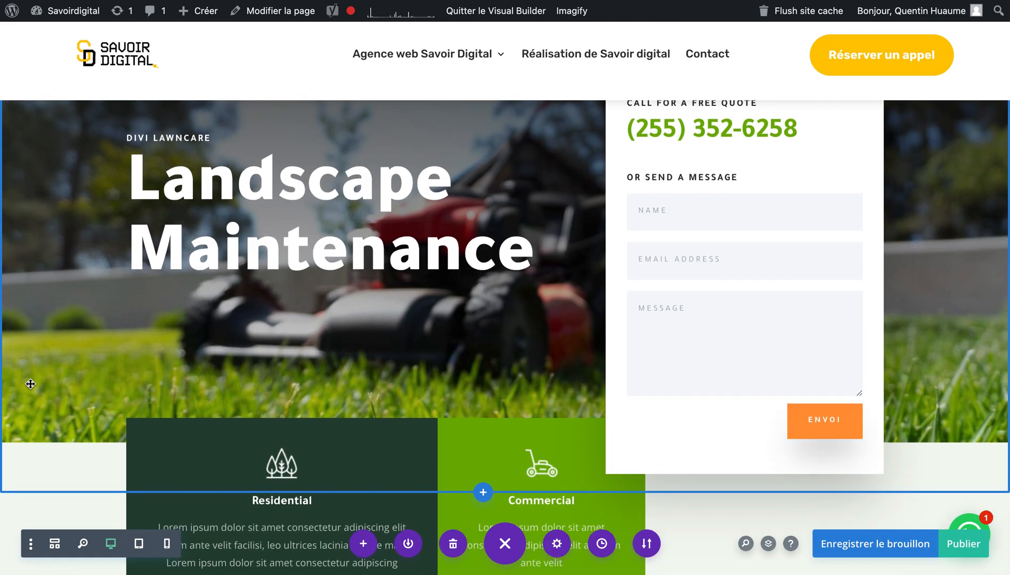
scroll(27, 385, "up", 3)
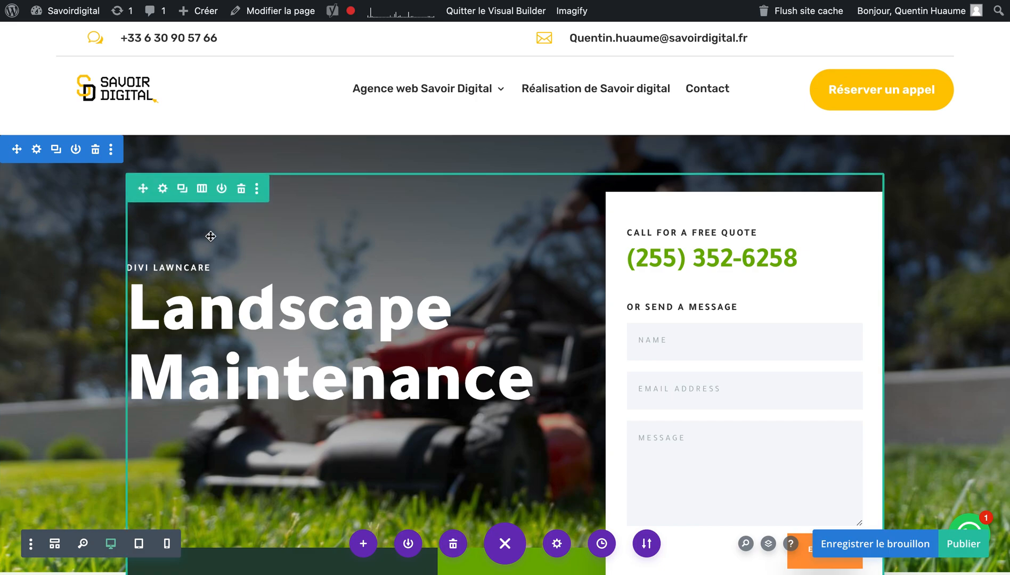
scroll(431, 231, "down", 2)
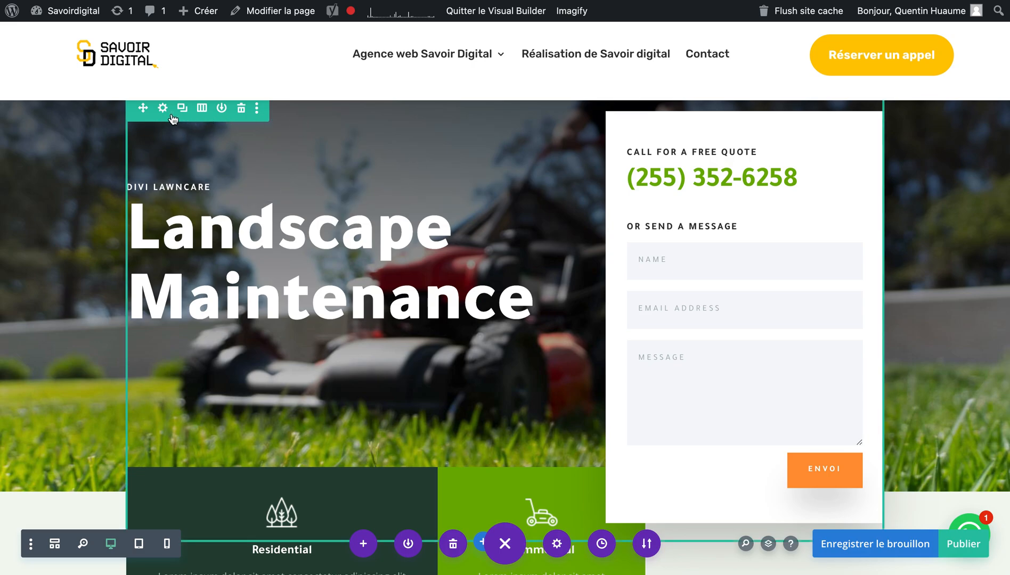
scroll(173, 119, "up", 1)
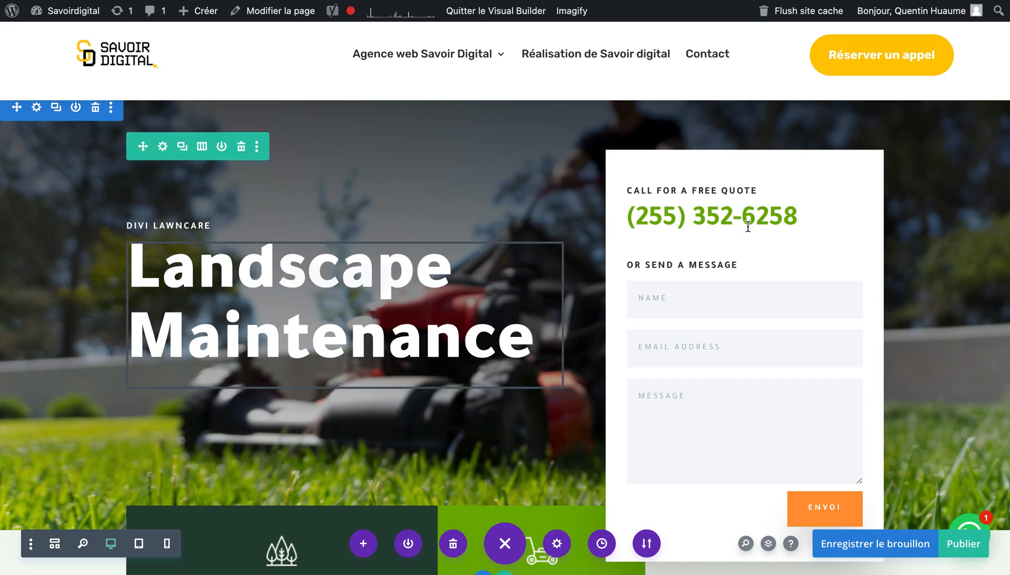
left_click_drag(746, 220, 312, 251)
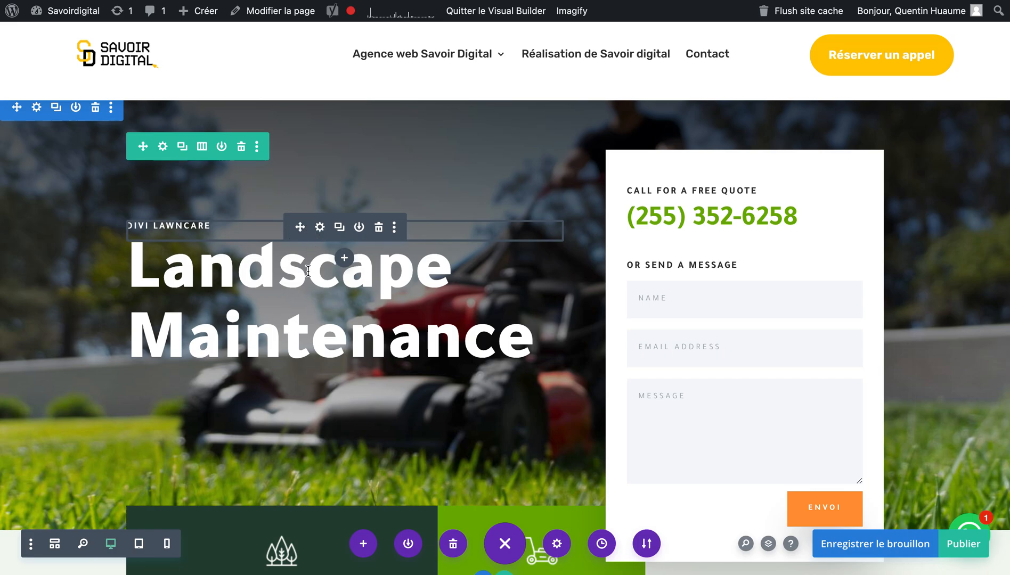
- Change the small hero text above the Landscape Maintenance heading to "Divi test" and save the page
left_click(320, 227)
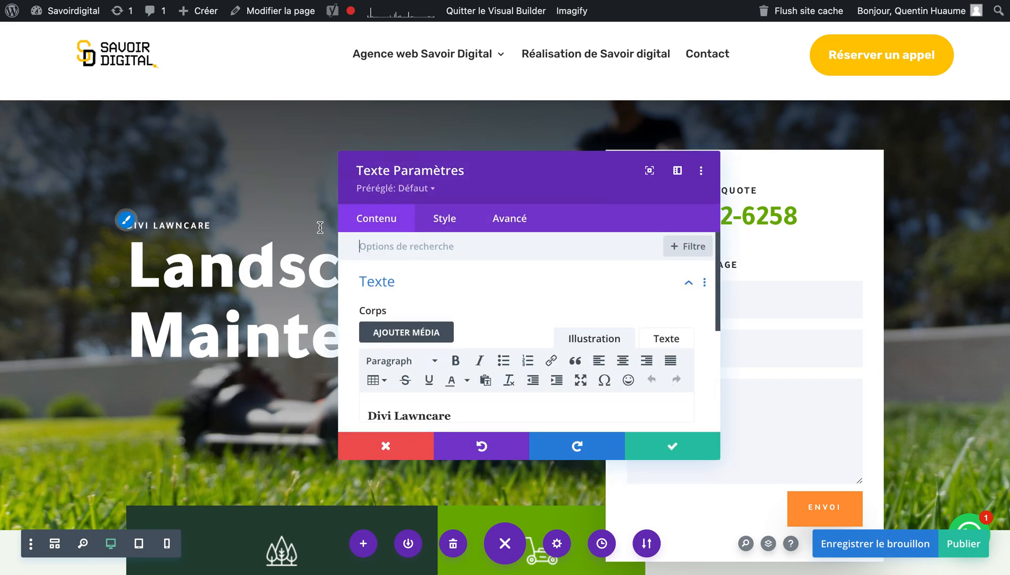
double_click(433, 414)
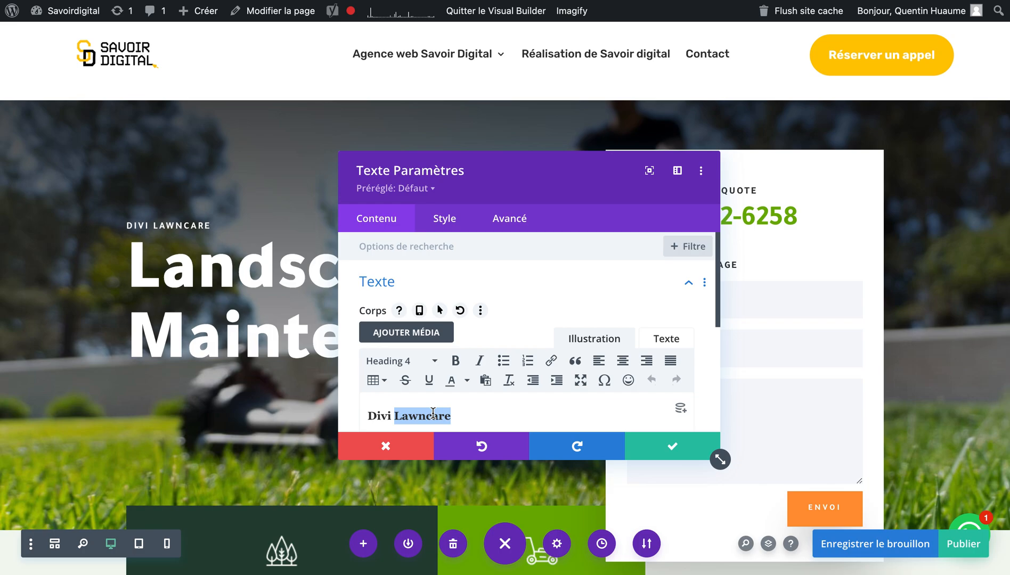
type("test")
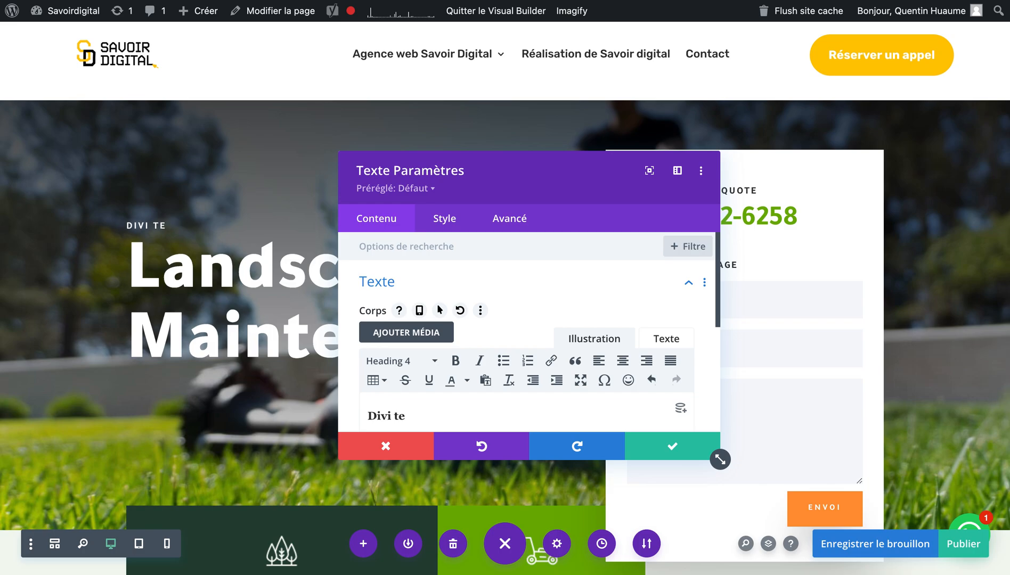
left_click(648, 448)
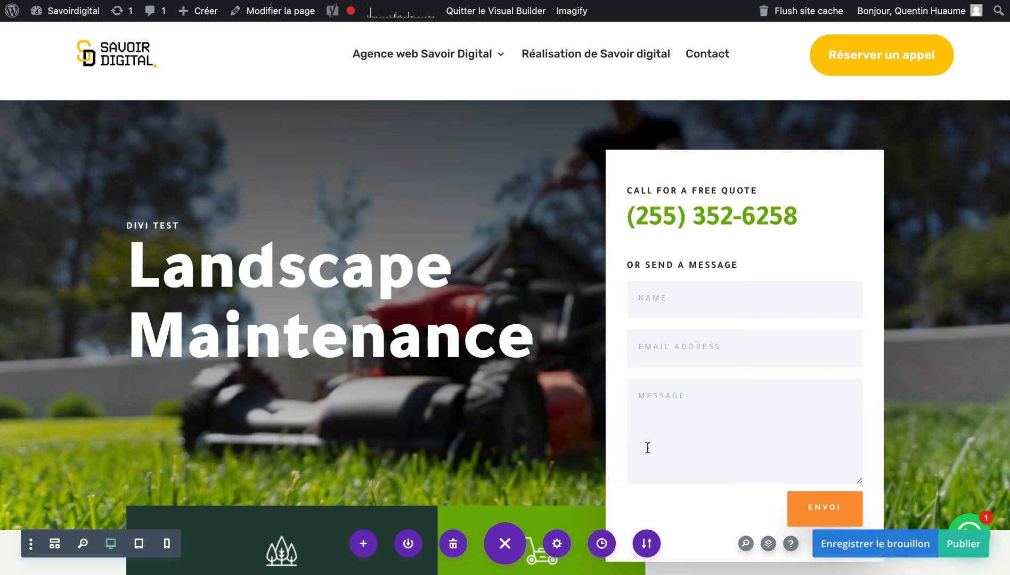
mouse_move(454, 358)
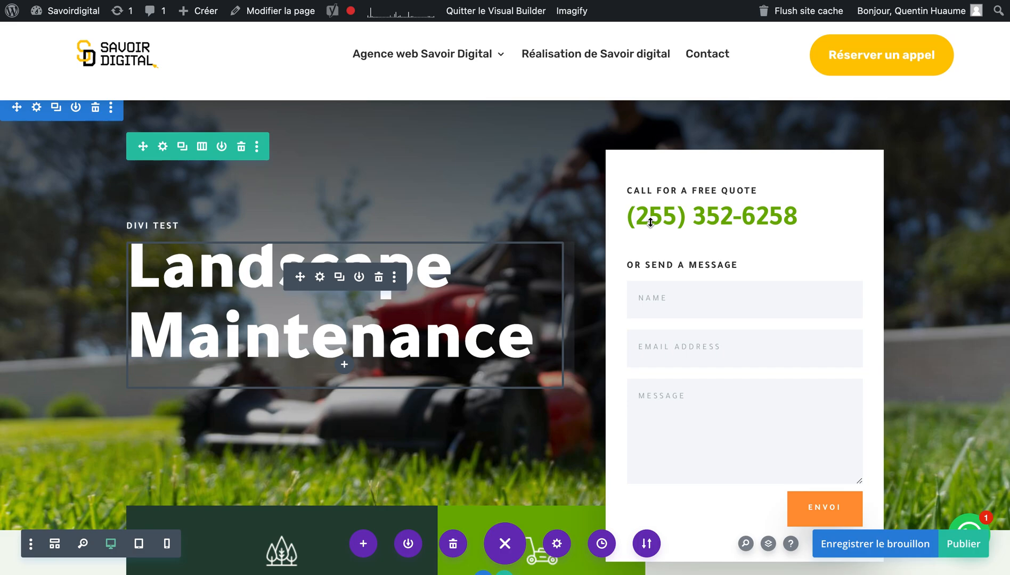
key("super+s")
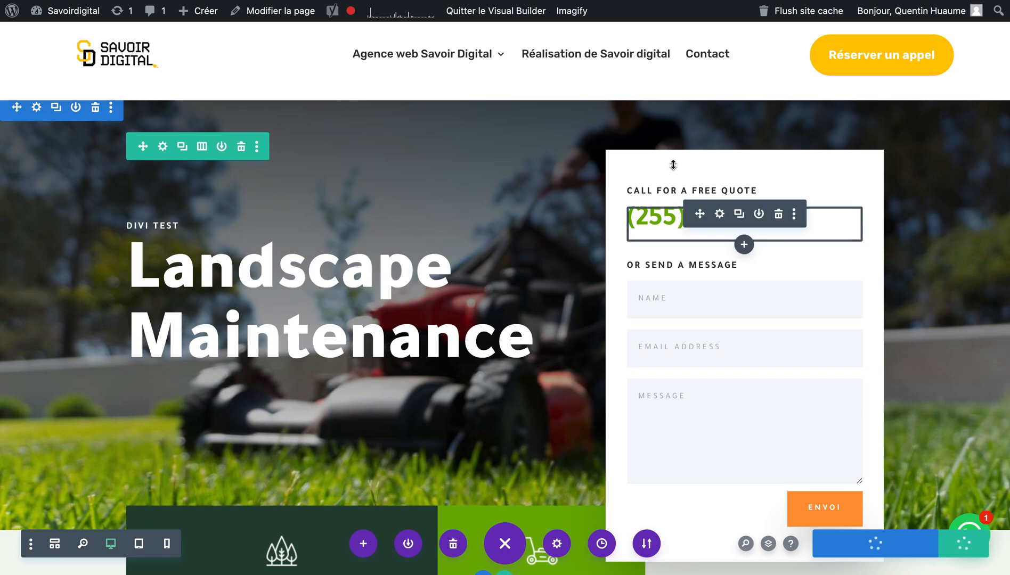
- Insert a text module with its default content between "Or send a message" and the quote form
mouse_move(683, 218)
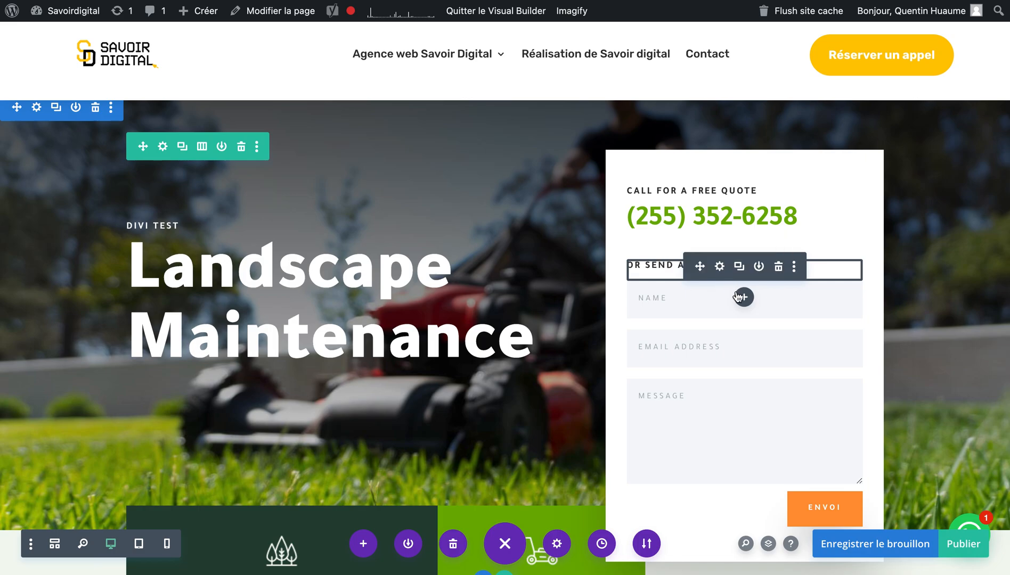
left_click(743, 298)
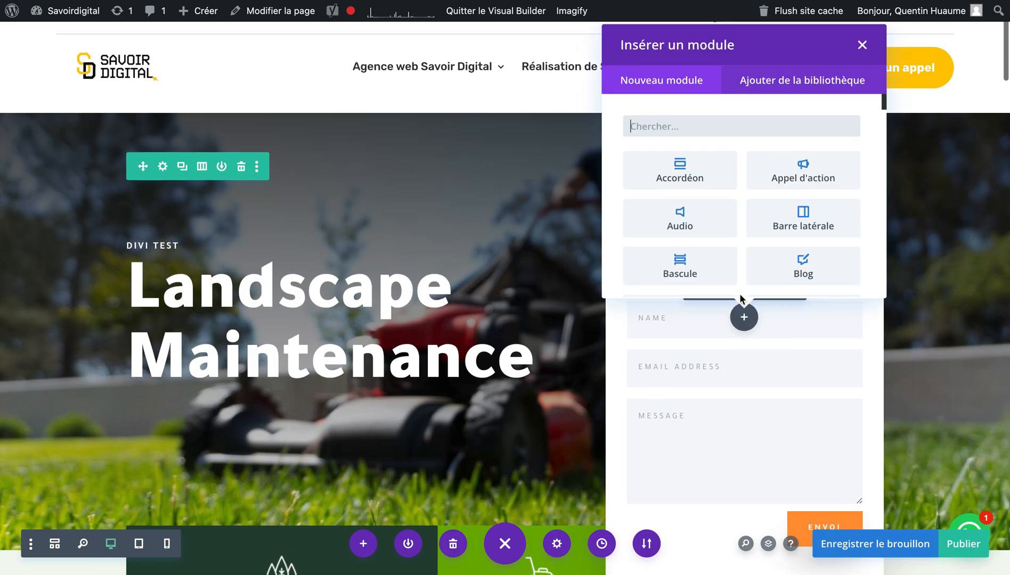
type("texte")
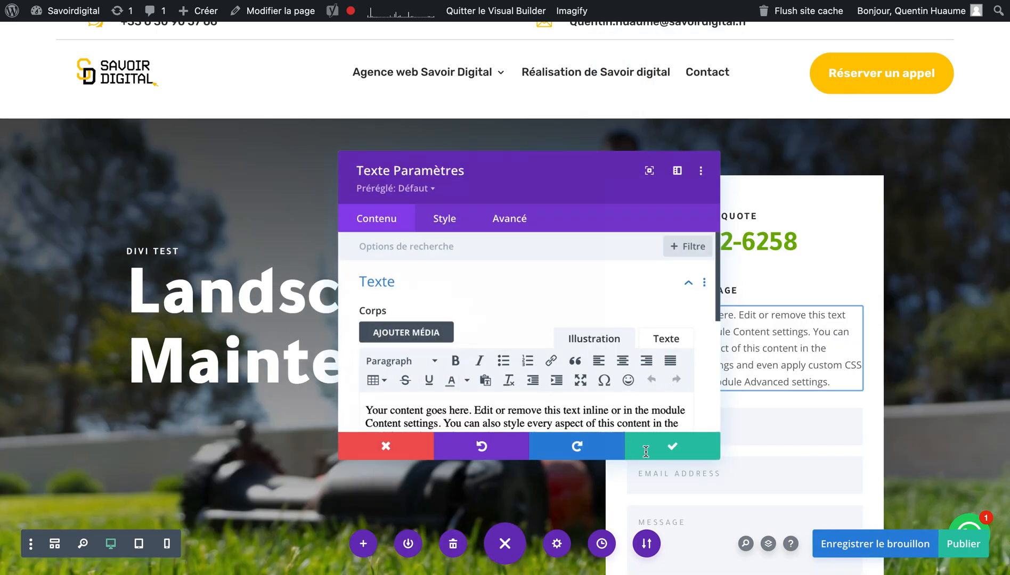
left_click(647, 456)
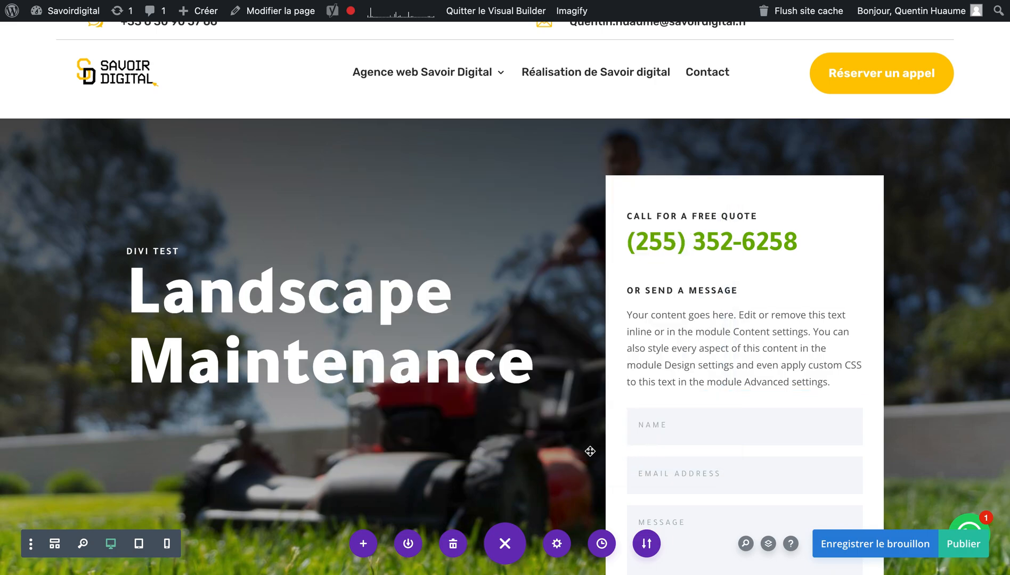
- Examine the structure of the Residential and Commercial blocks, the Our Services row with its modules, and the service icon grid
scroll(591, 451, "down", 7)
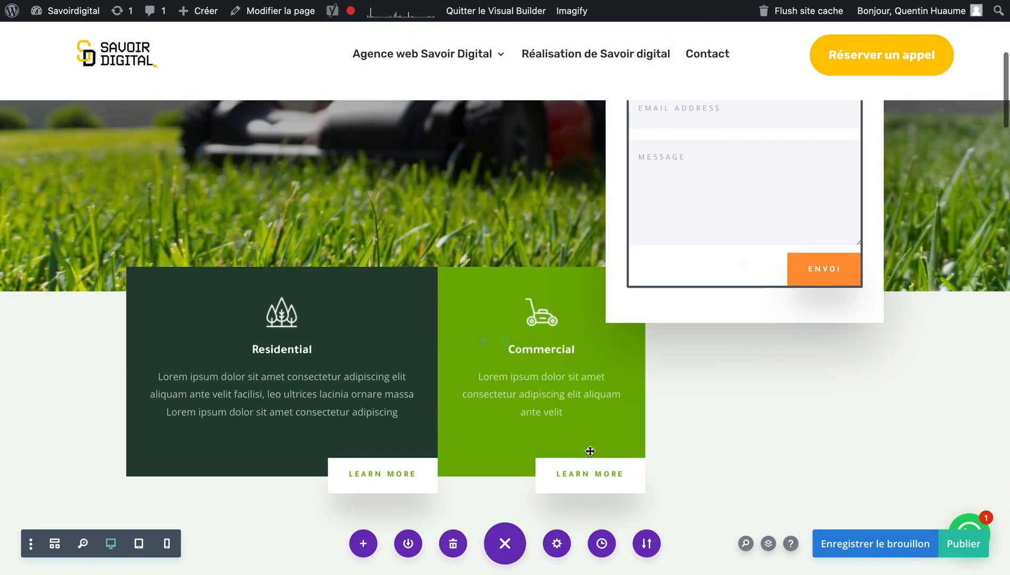
scroll(591, 452, "down", 3)
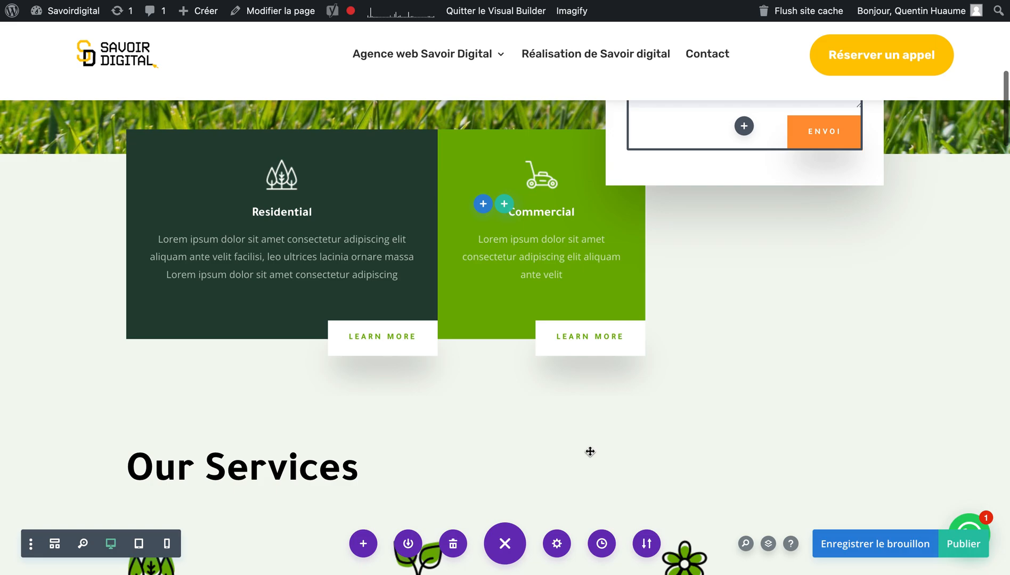
scroll(591, 453, "up", 1)
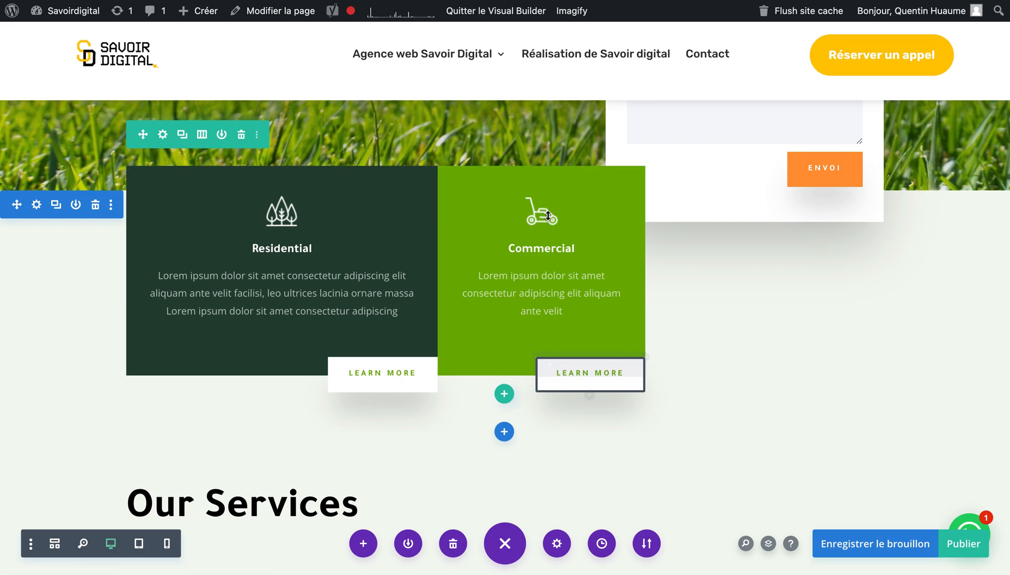
mouse_move(549, 218)
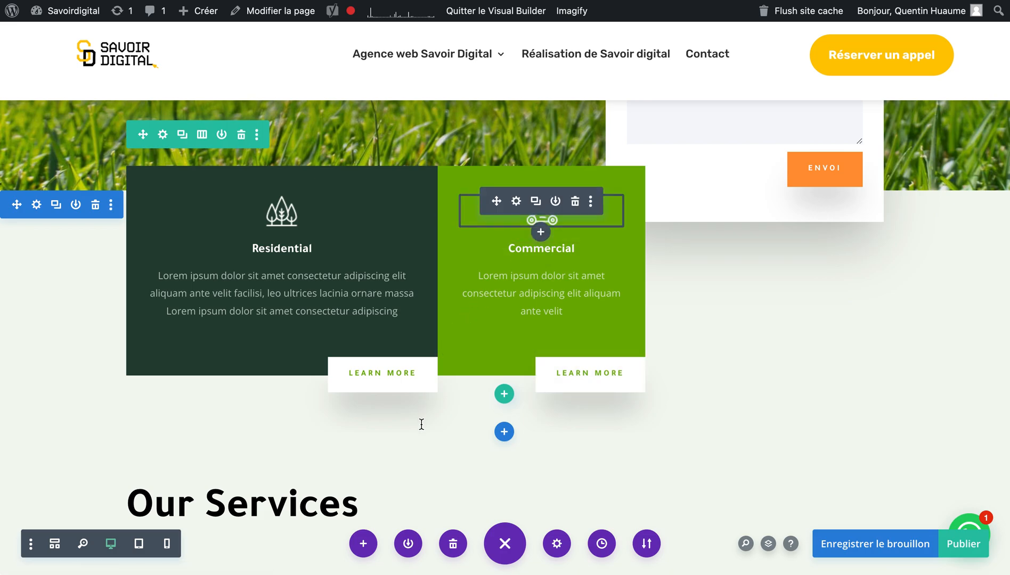
scroll(432, 448, "down", 6)
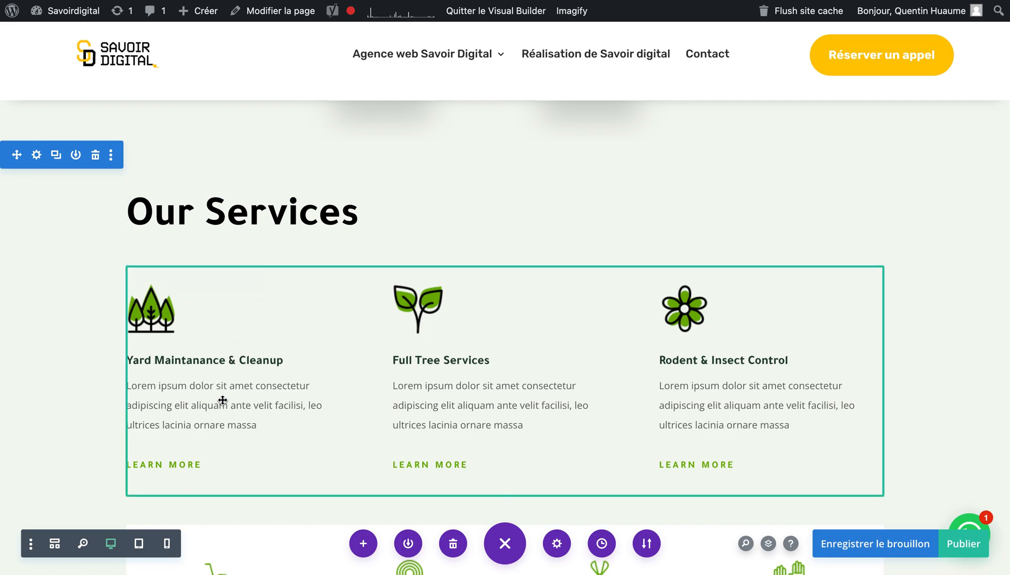
left_click_drag(607, 332, 709, 360)
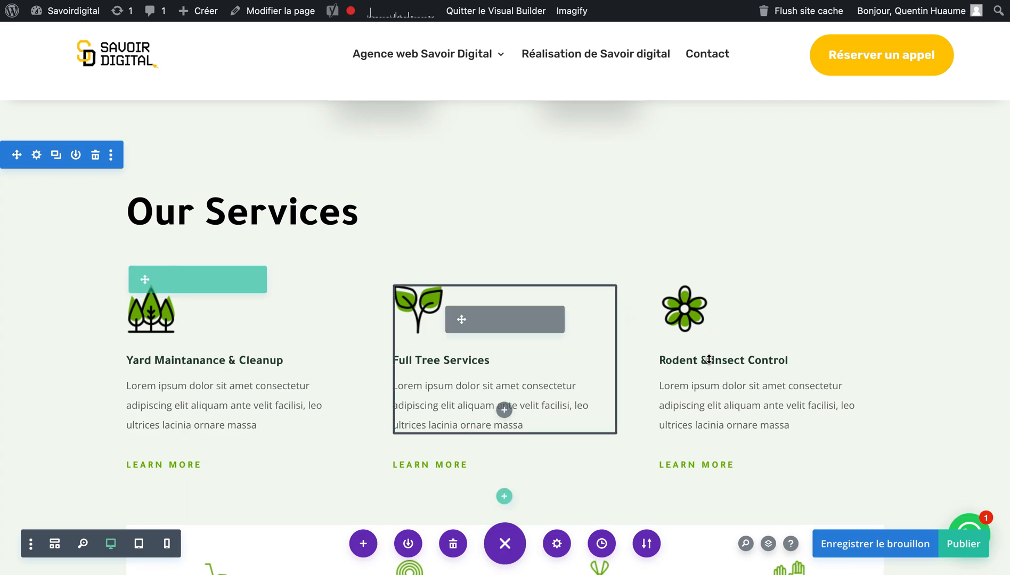
mouse_move(168, 286)
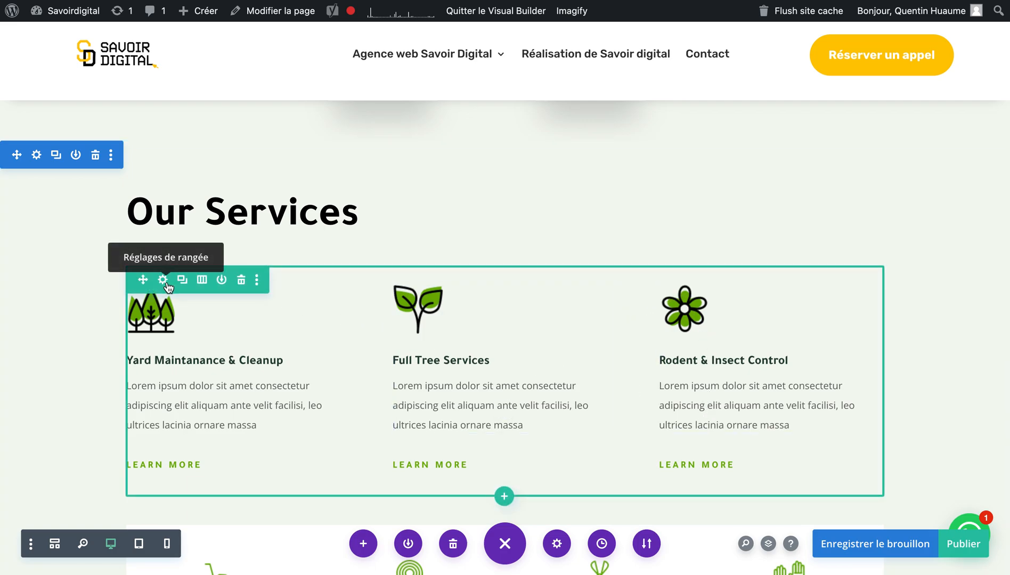
mouse_move(159, 317)
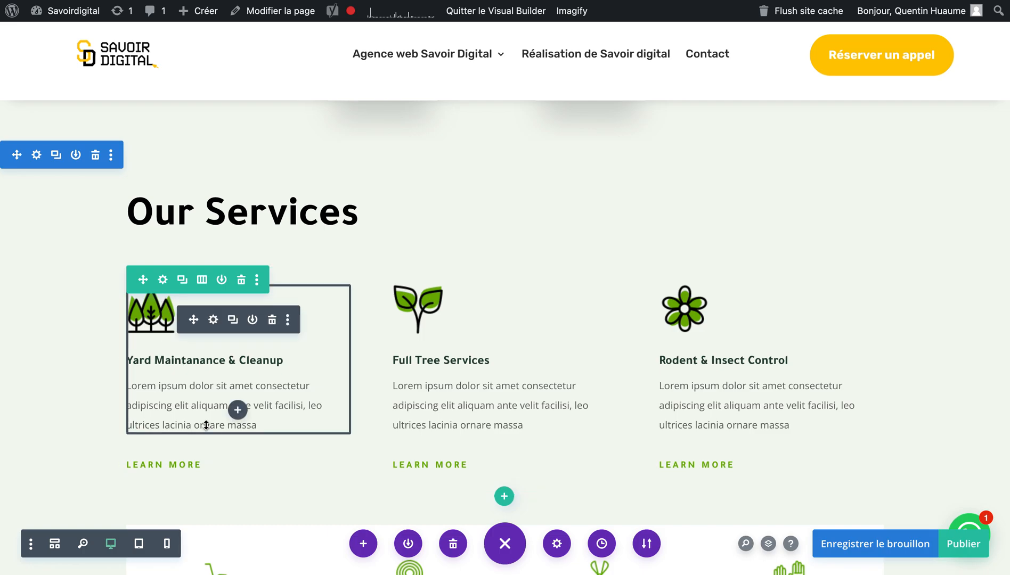
mouse_move(196, 466)
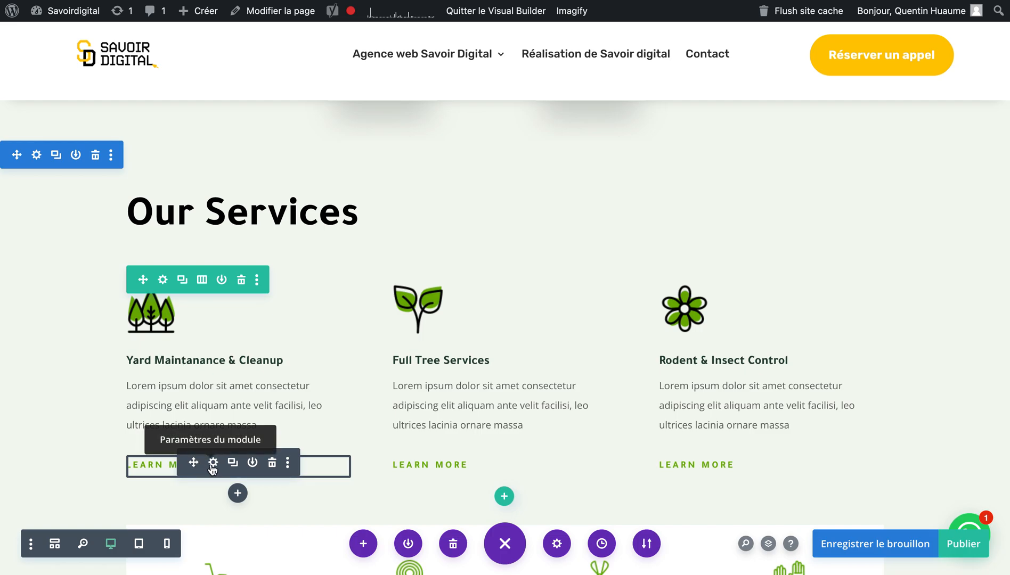
scroll(19, 406, "down", 3)
scroll(18, 407, "down", 3)
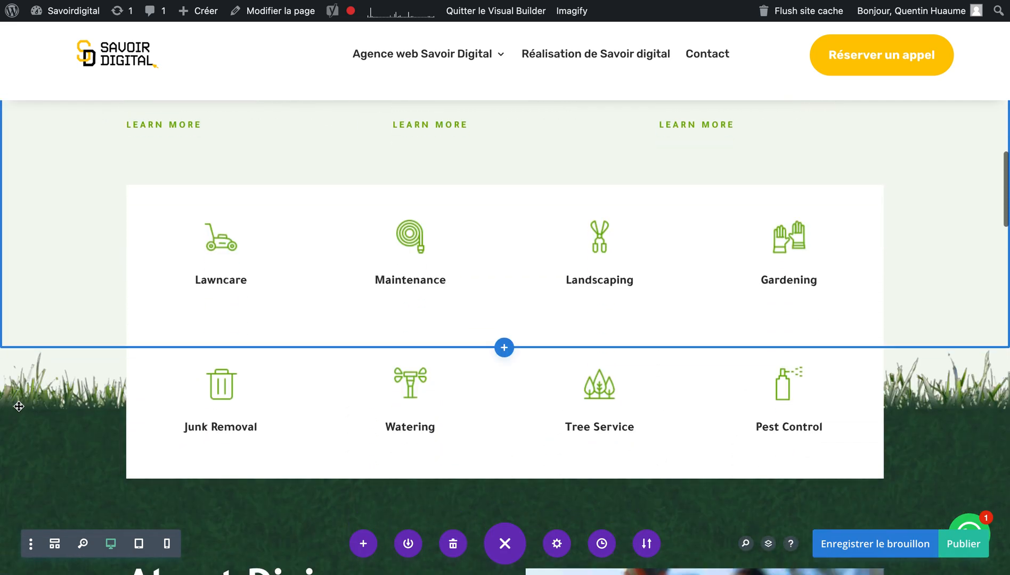
scroll(115, 349, "down", 5)
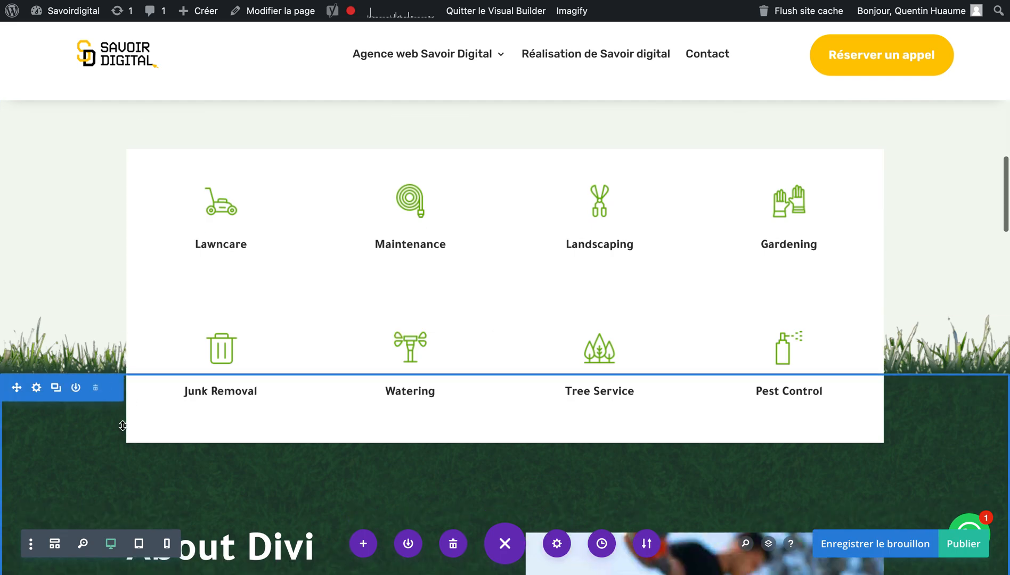
- Duplicate the Learn More button in the About Divi Lawncare section and move the copy between the heading and the paragraph
scroll(123, 426, "down", 3)
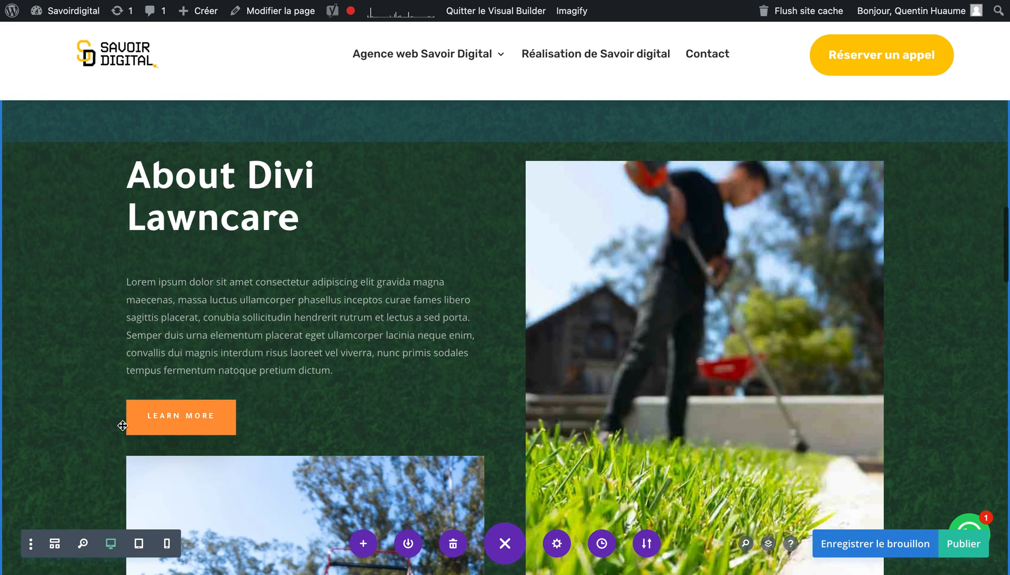
scroll(122, 426, "up", 1)
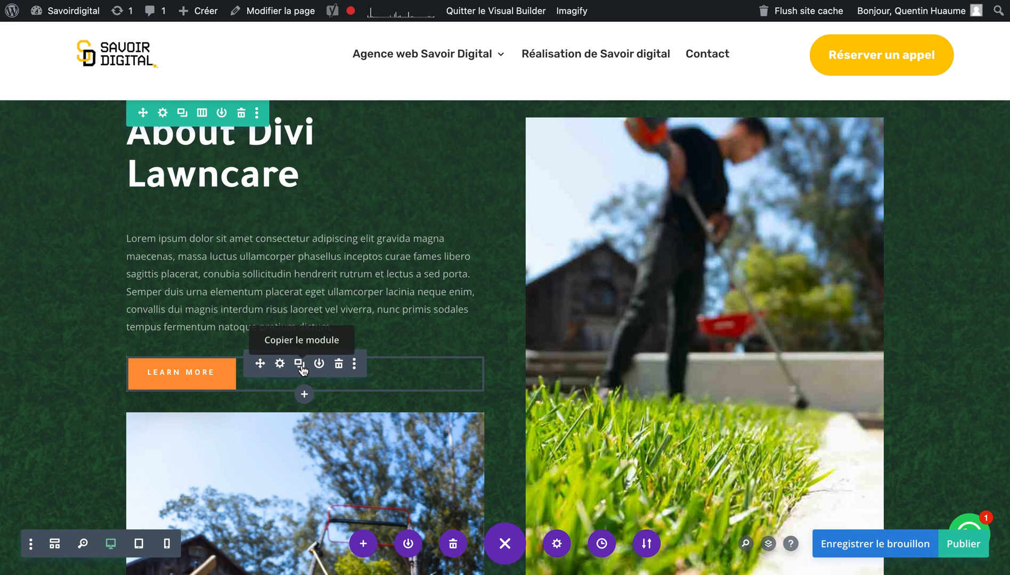
left_click(300, 367)
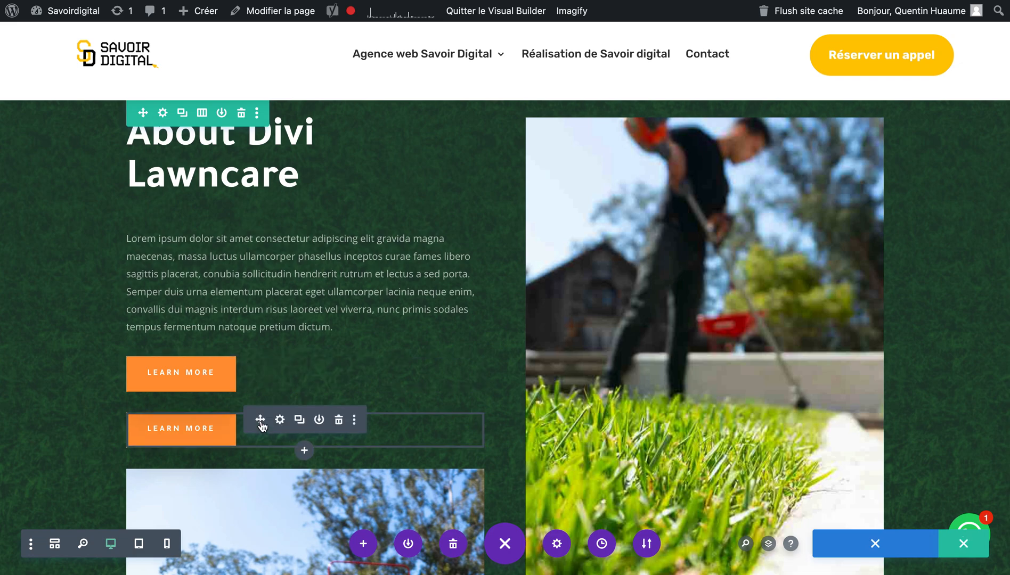
mouse_move(261, 422)
left_mouse_down()
mouse_move(276, 421)
mouse_move(254, 205)
left_mouse_up()
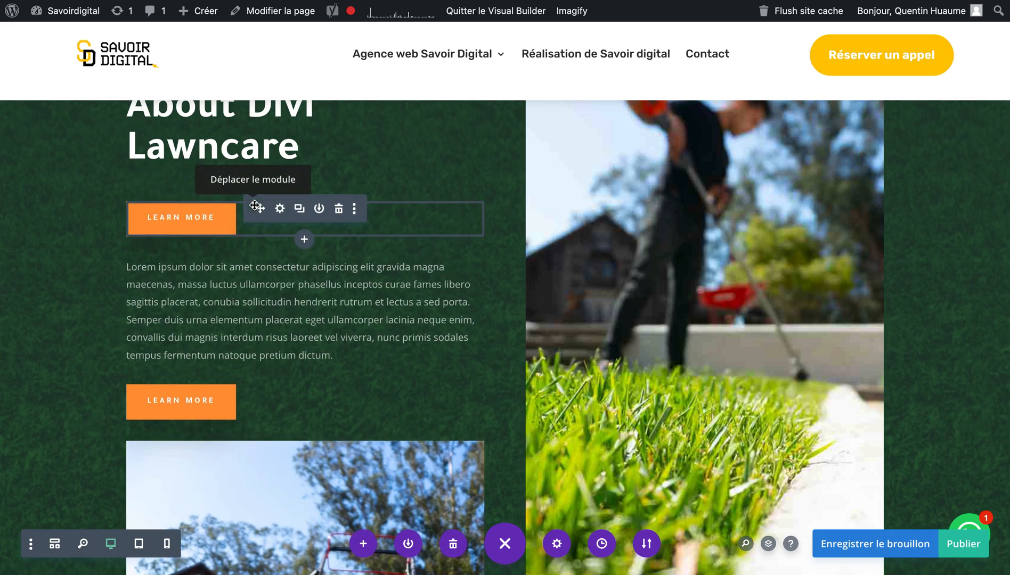
- Duplicate the sprinkler image in the middle column of the first Our Work gallery row
scroll(421, 347, "down", 6)
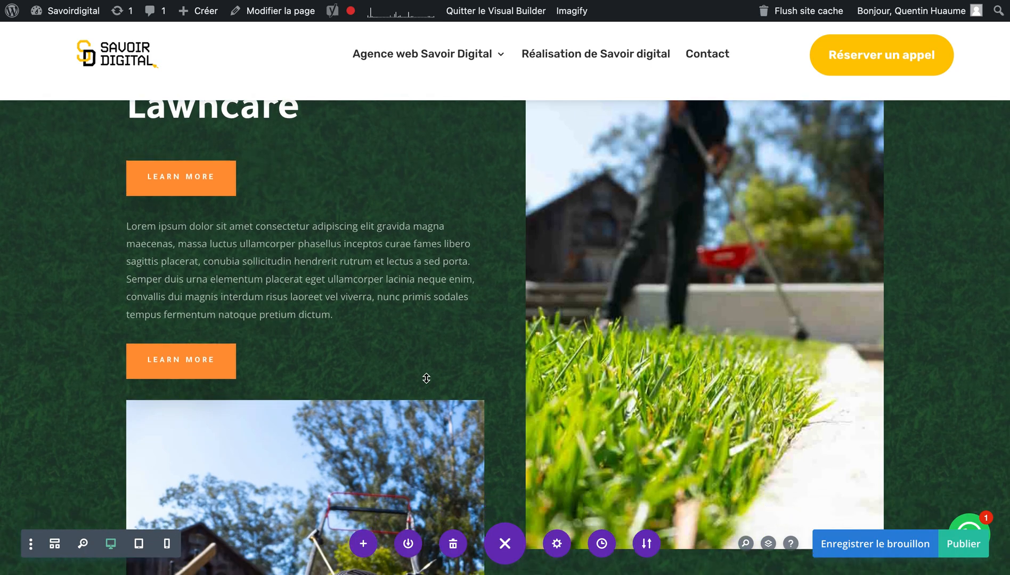
scroll(426, 378, "down", 4)
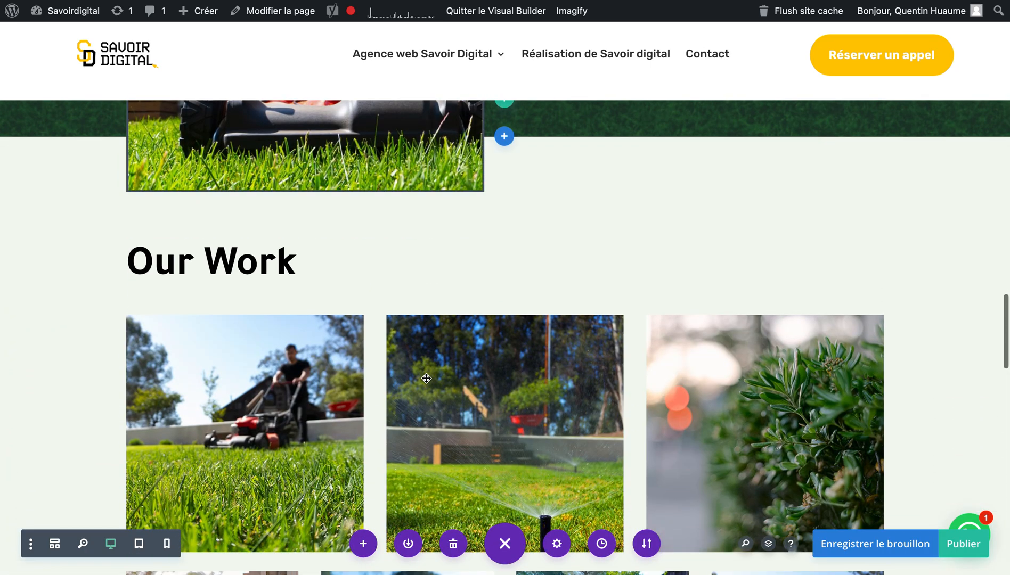
scroll(427, 378, "down", 6)
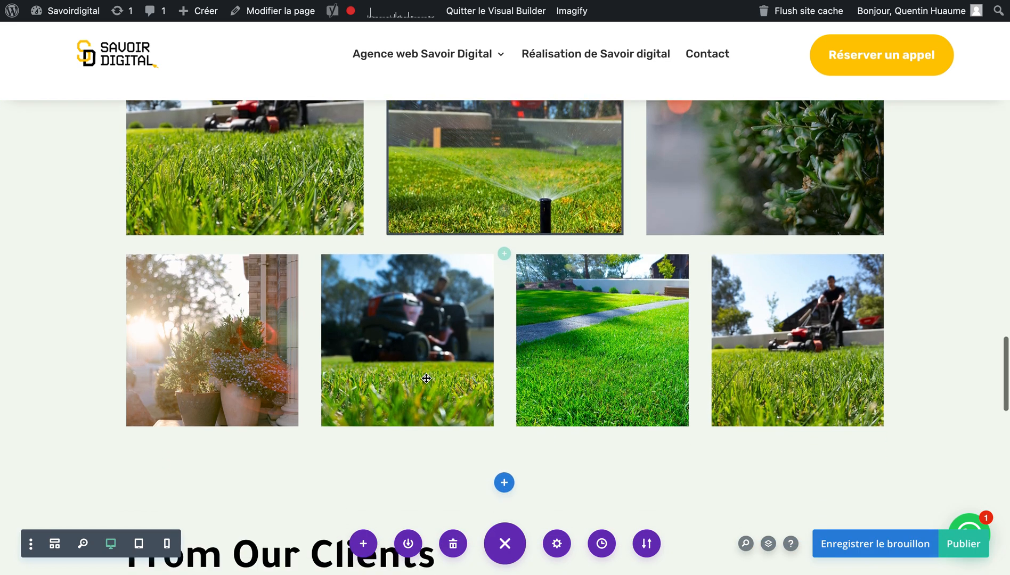
scroll(427, 378, "up", 4)
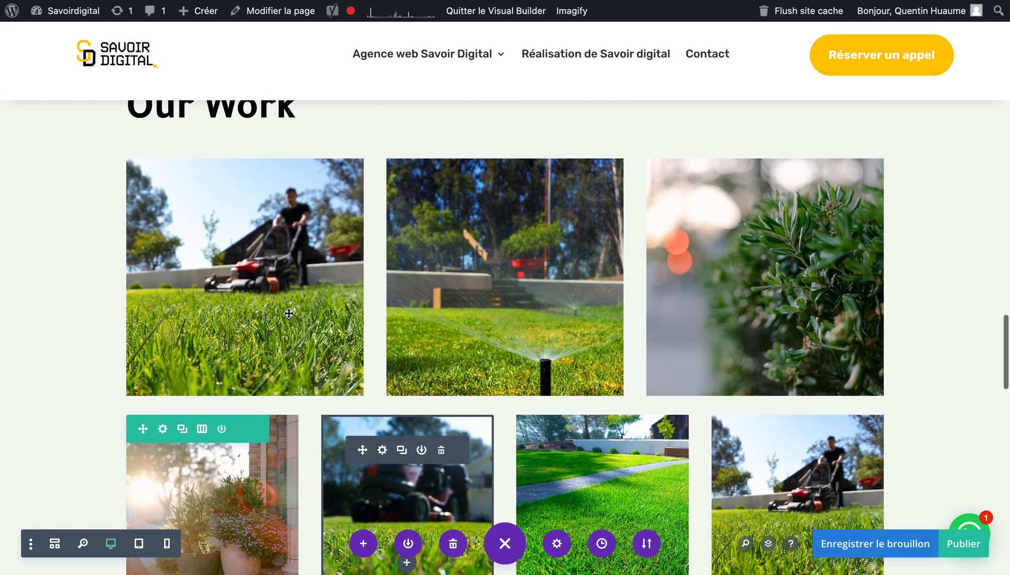
mouse_move(179, 155)
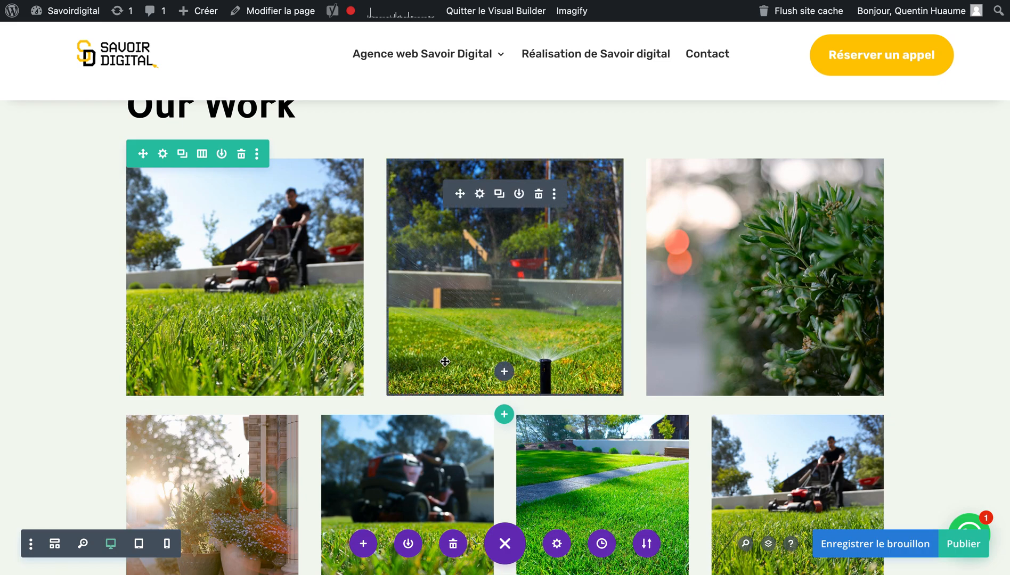
left_click(499, 195)
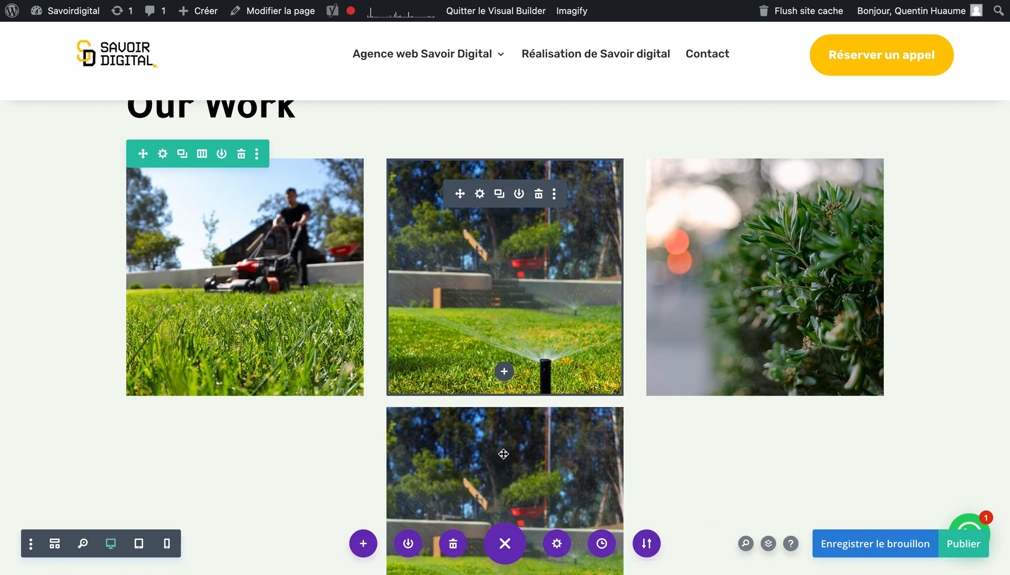
scroll(504, 453, "down", 3)
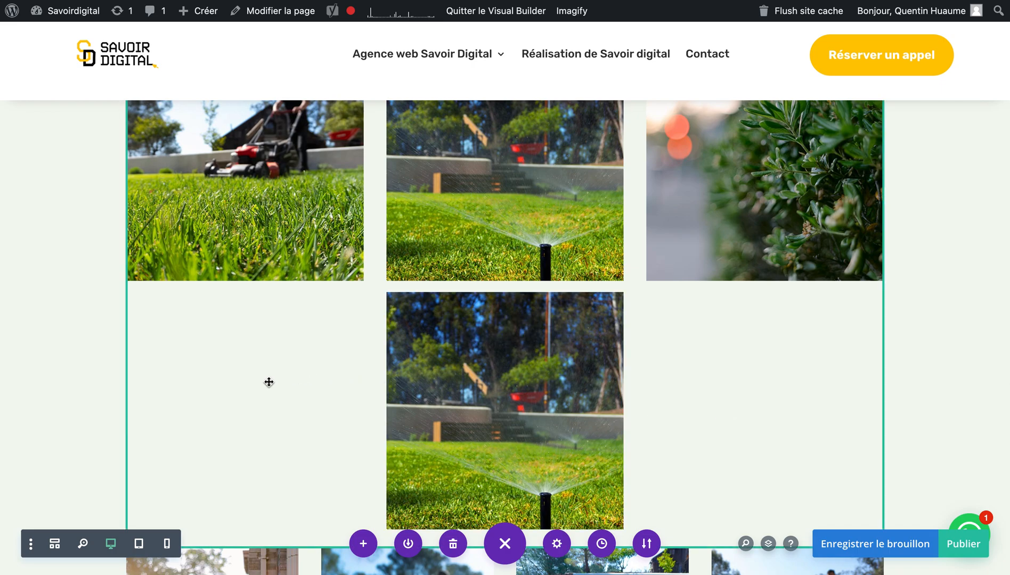
scroll(269, 382, "up", 3)
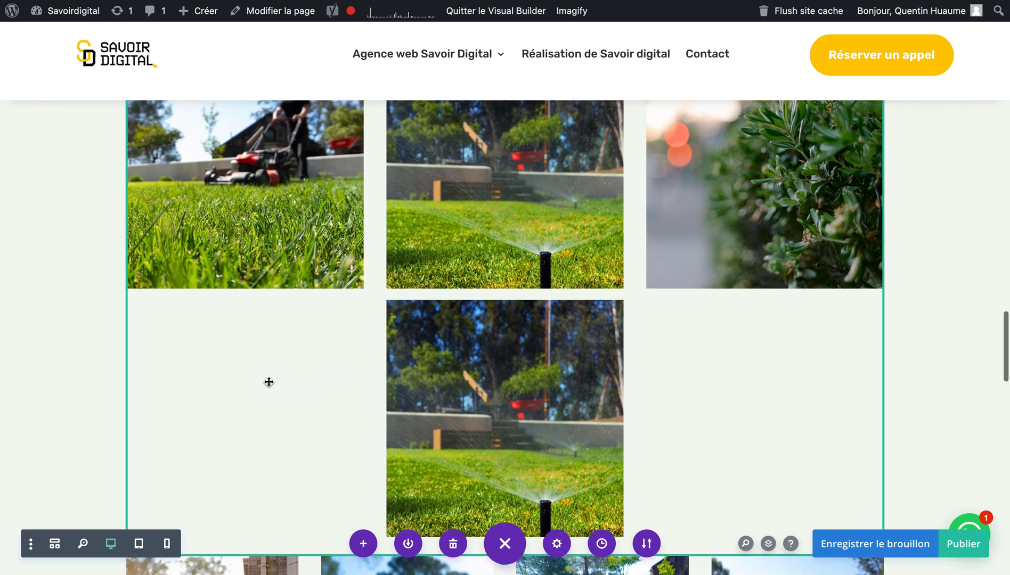
- Examine the rest of the page, from the Our Work gallery through the client testimonials and quote banner to the footer
scroll(270, 382, "down", 2)
scroll(269, 382, "down", 10)
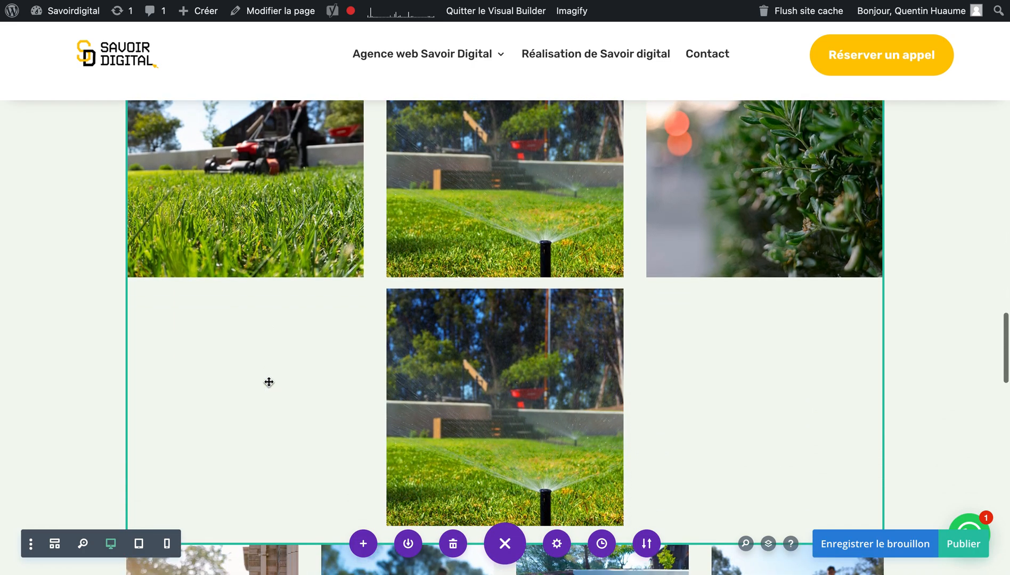
scroll(269, 382, "down", 5)
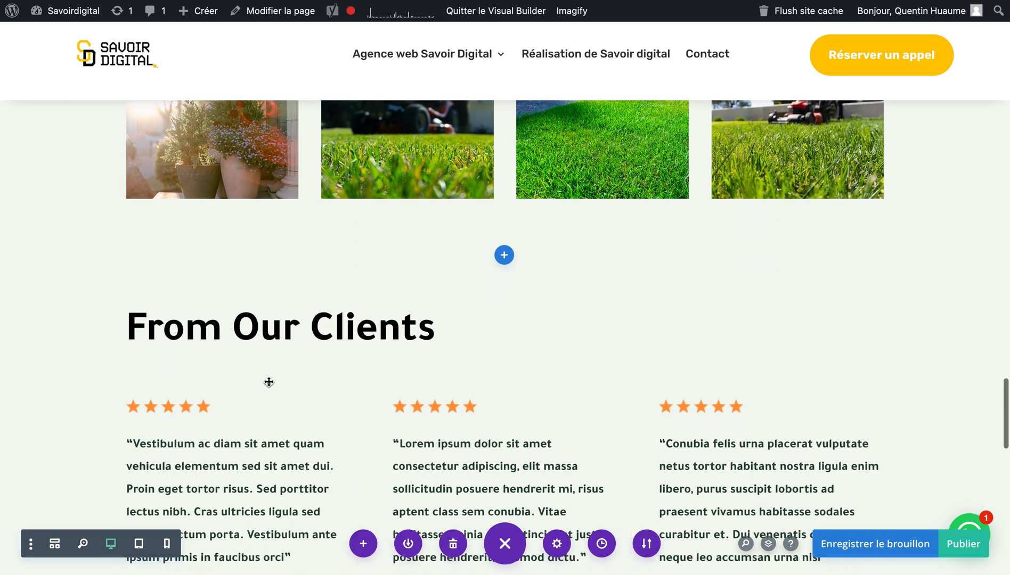
scroll(259, 371, "down", 1)
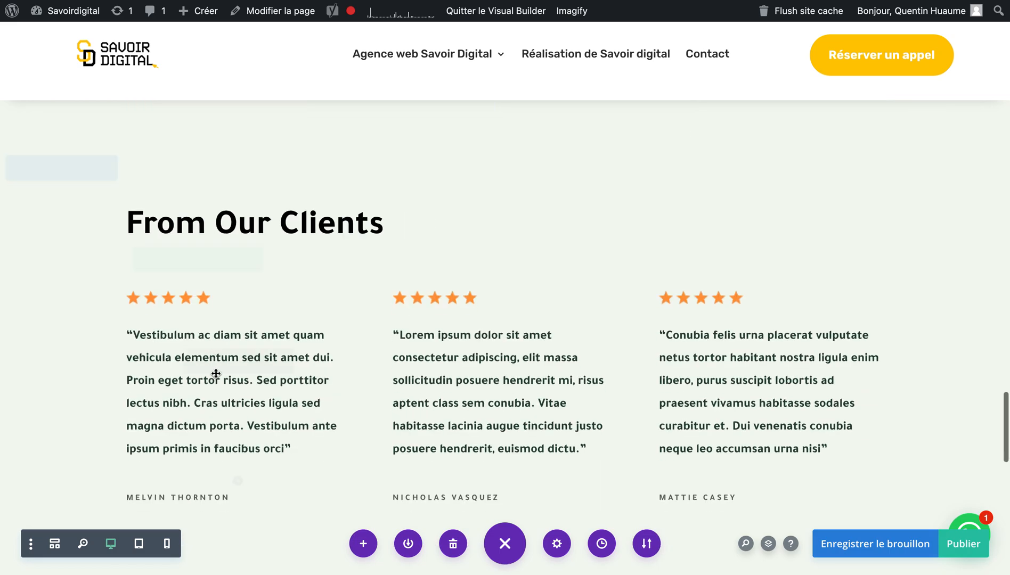
scroll(274, 380, "down", 9)
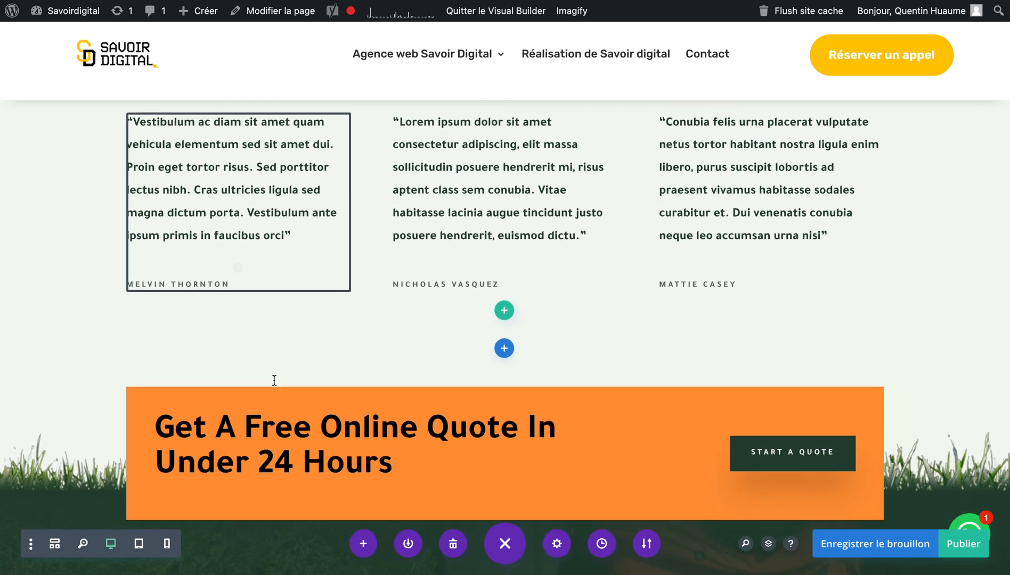
scroll(274, 382, "down", 4)
scroll(274, 382, "down", 3)
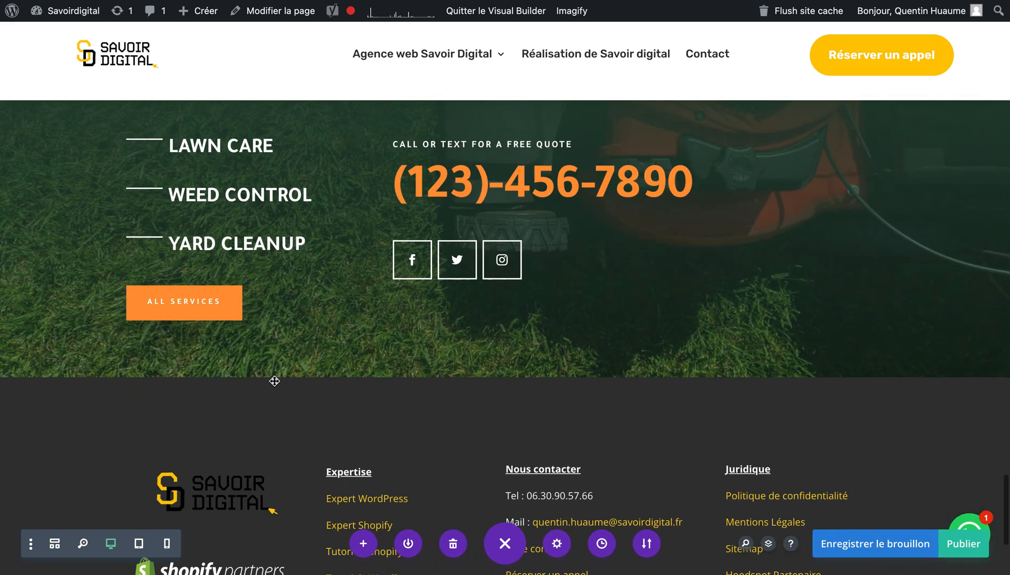
scroll(274, 381, "up", 5)
scroll(275, 381, "up", 12)
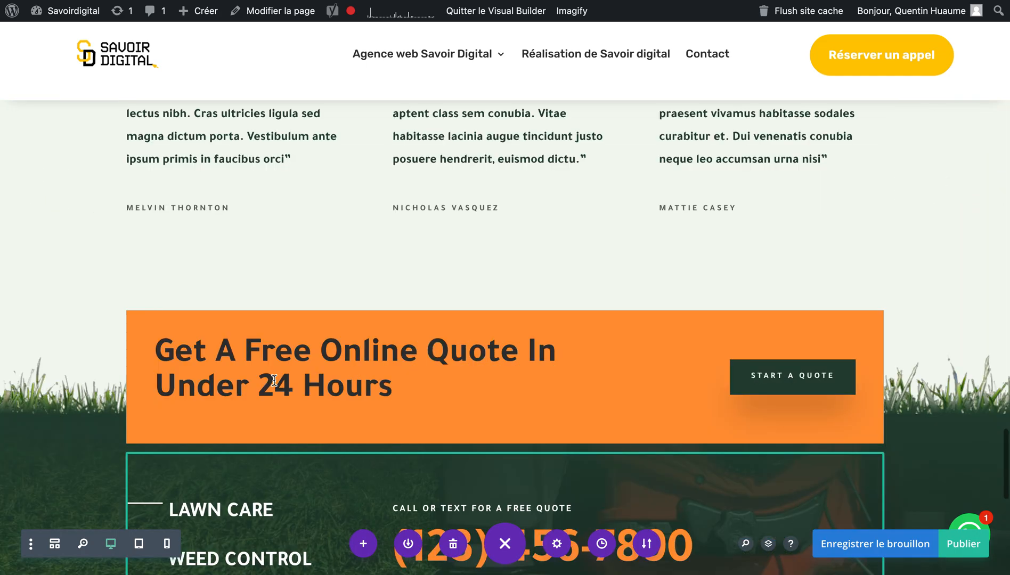
scroll(274, 381, "up", 12)
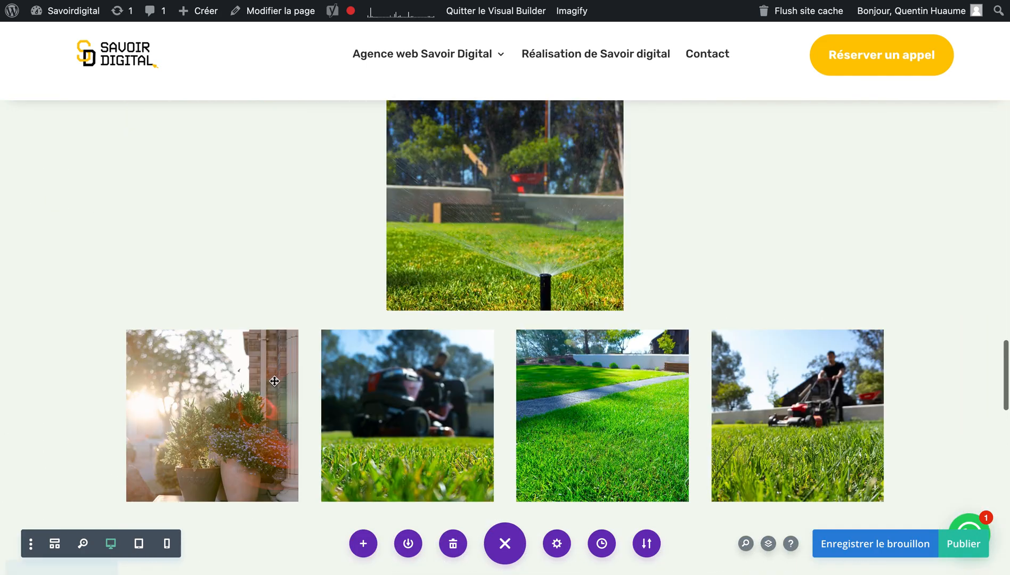
scroll(274, 382, "up", 15)
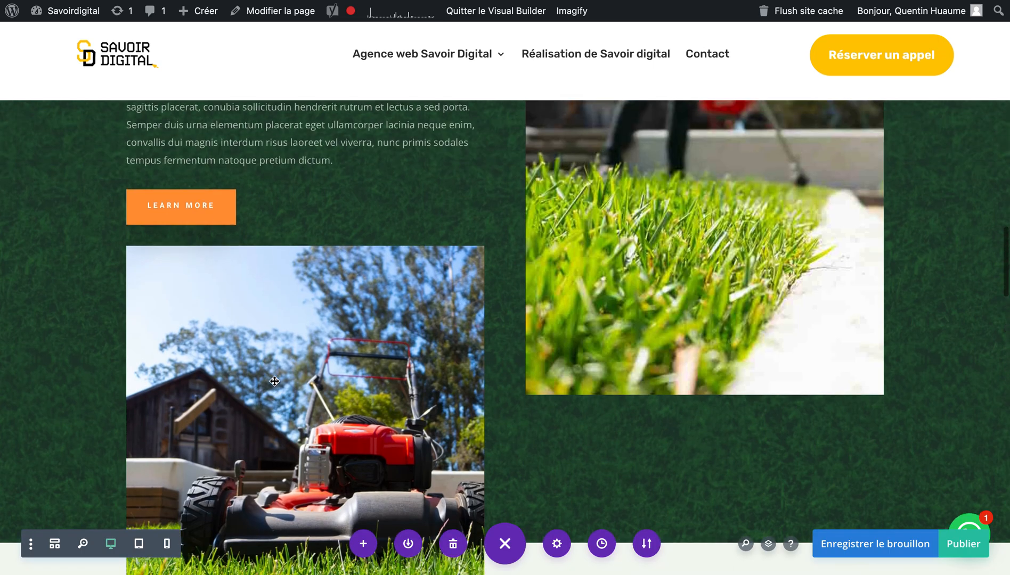
scroll(275, 381, "up", 1)
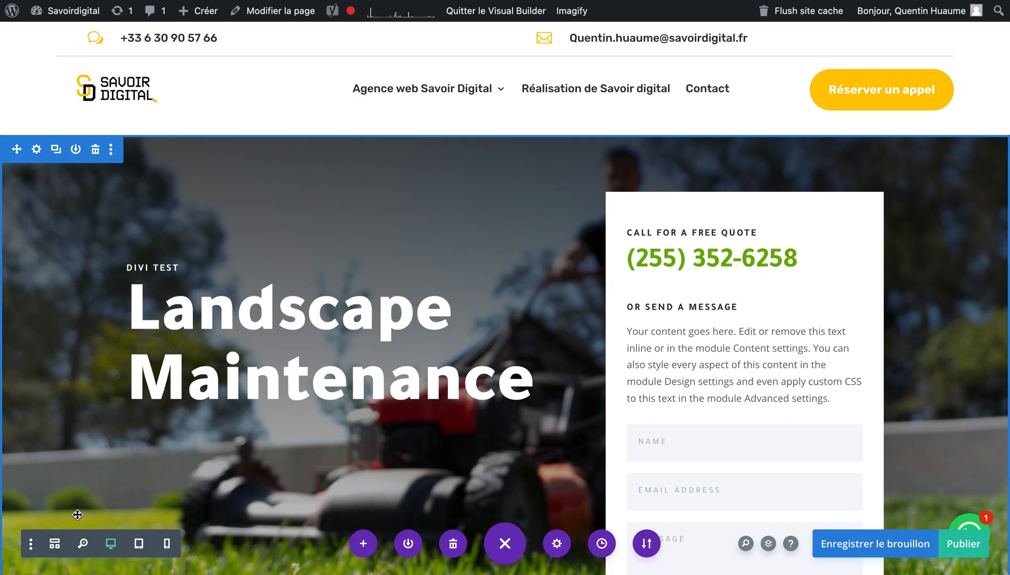
- Inspect the page in wireframe view, open the module picker below the Header section's contact form, and return to desktop view
left_click(60, 549)
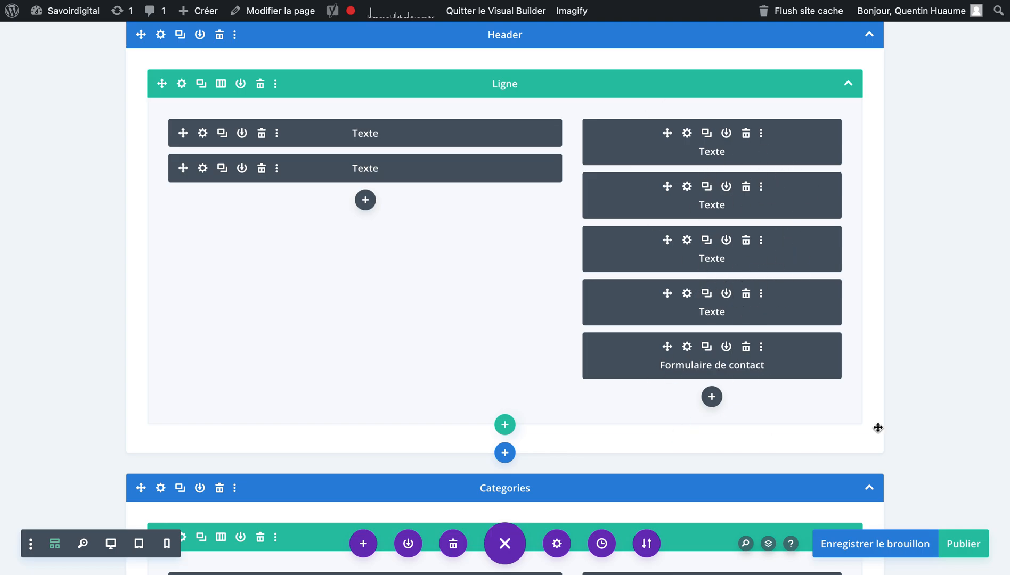
scroll(964, 412, "down", 3)
scroll(964, 411, "up", 1)
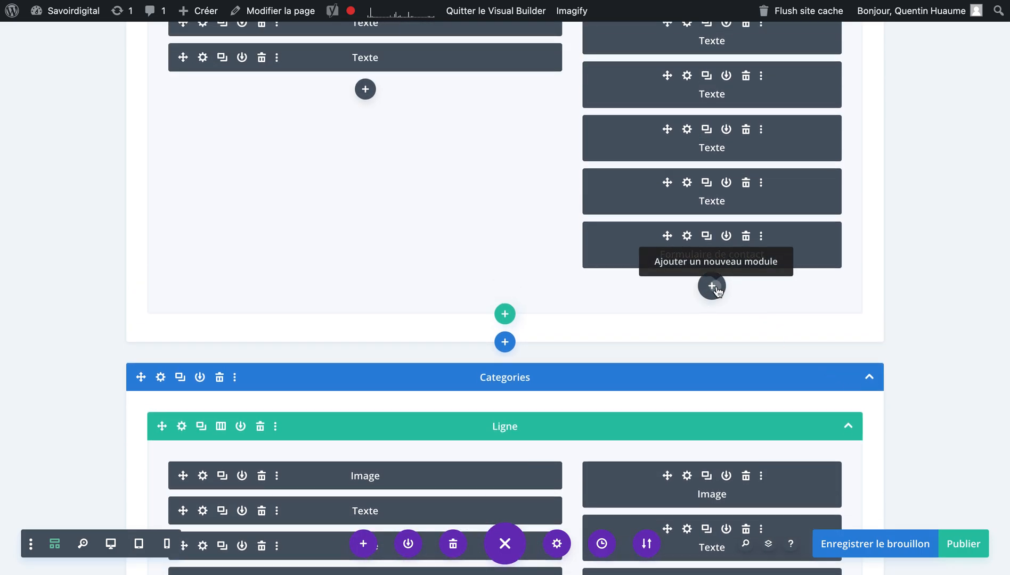
left_click(914, 287)
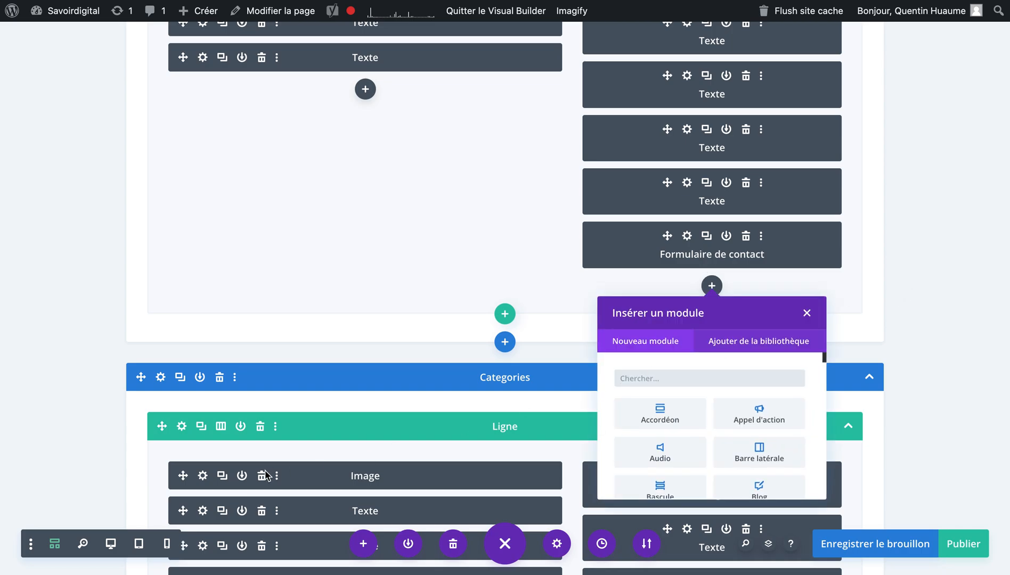
left_click(111, 545)
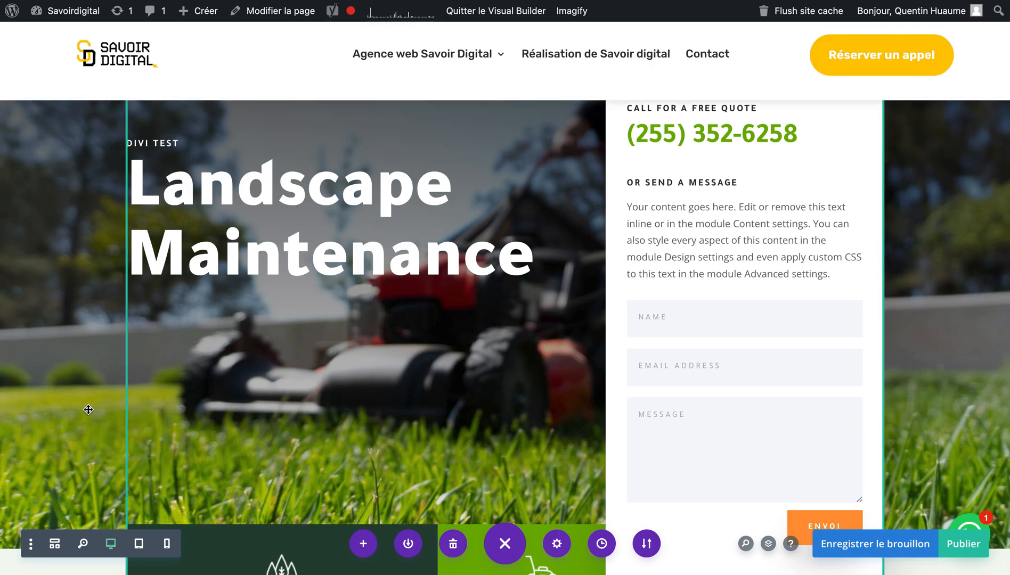
- Preview the page in tablet view at 768px and check the layout from the header to the Our Services section
scroll(117, 482, "up", 2)
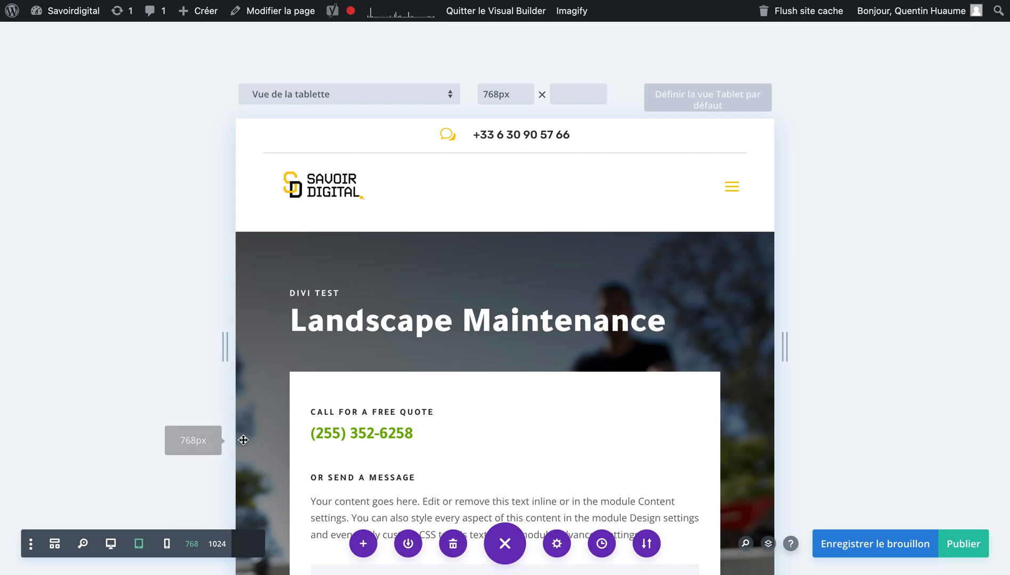
scroll(258, 438, "down", 2)
scroll(258, 438, "down", 2)
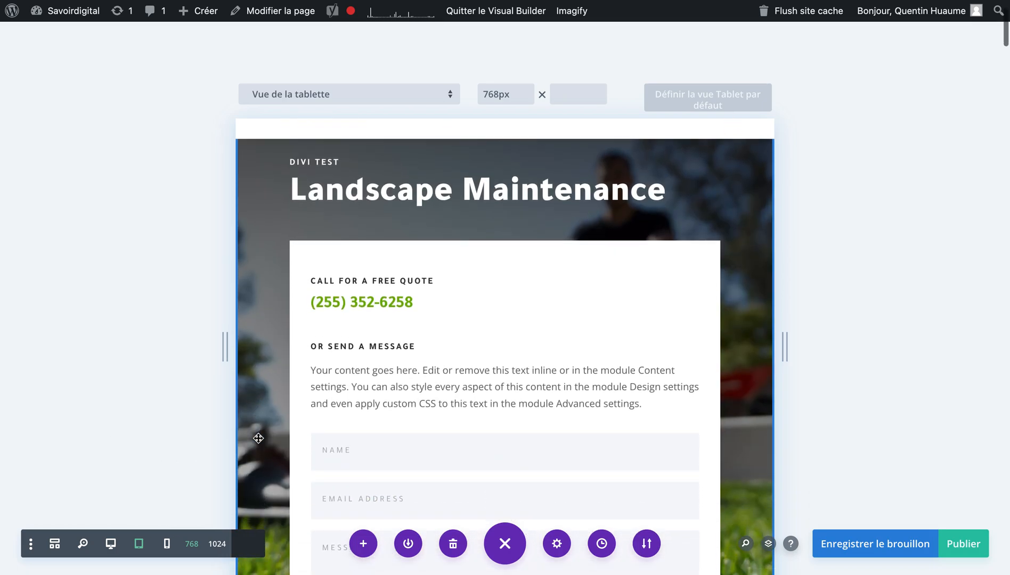
scroll(258, 438, "down", 10)
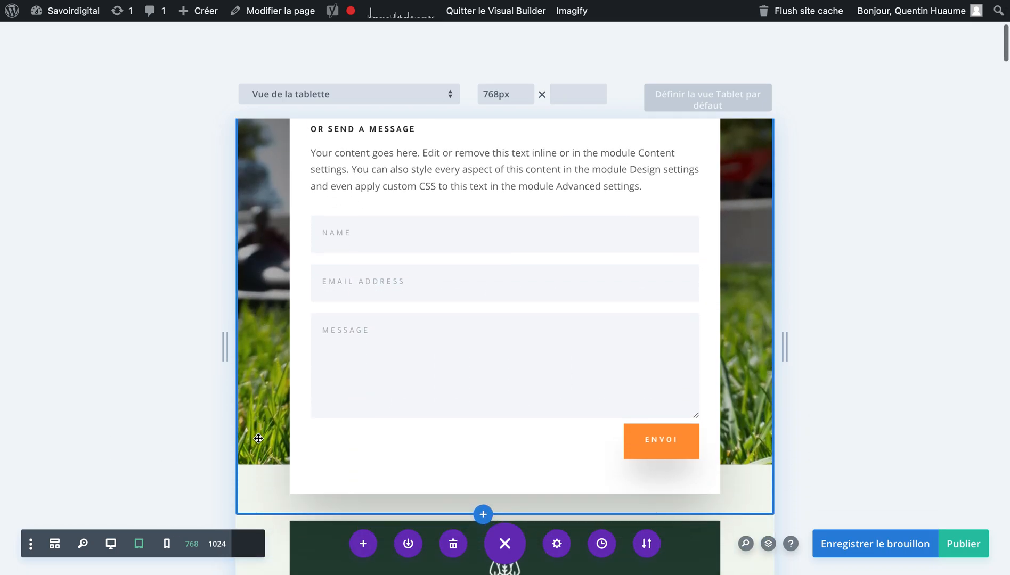
scroll(258, 438, "down", 10)
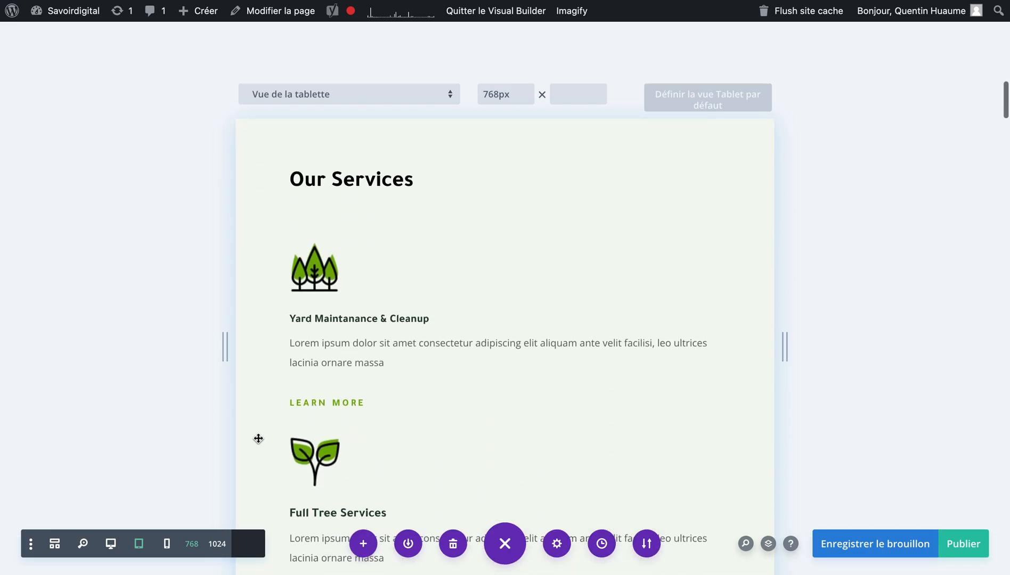
left_click(169, 545)
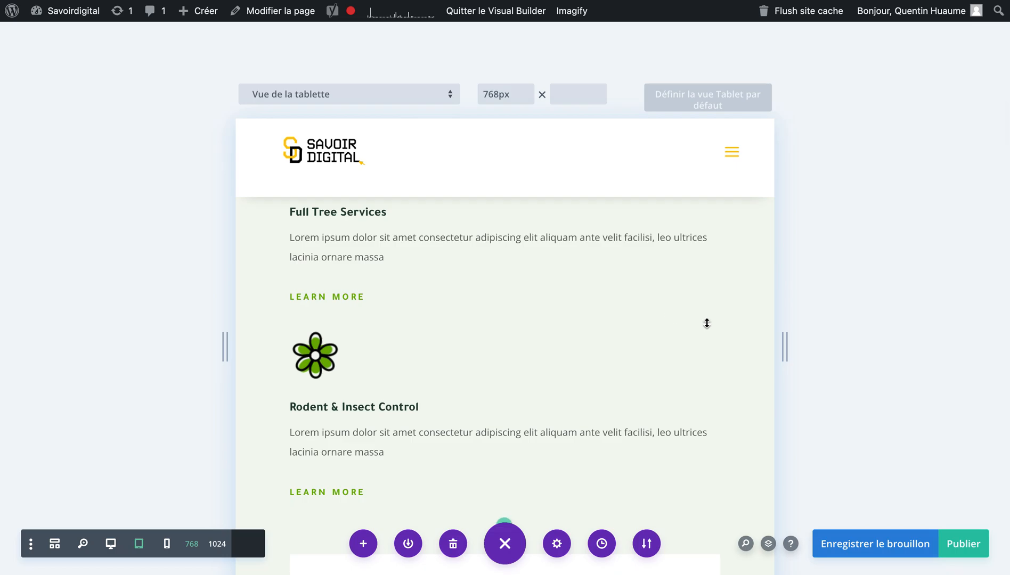
scroll(706, 323, "up", 2)
- Preview the page in phone view at 400px, check how the sections stack down to the mower images, and return to desktop view
left_click(167, 546)
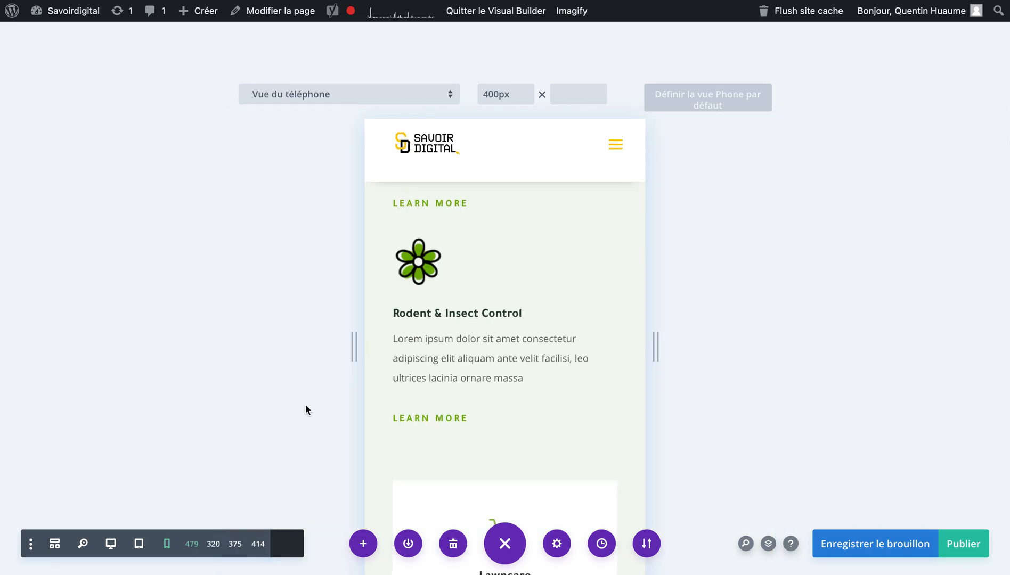
scroll(305, 404, "up", 5)
scroll(305, 404, "up", 5)
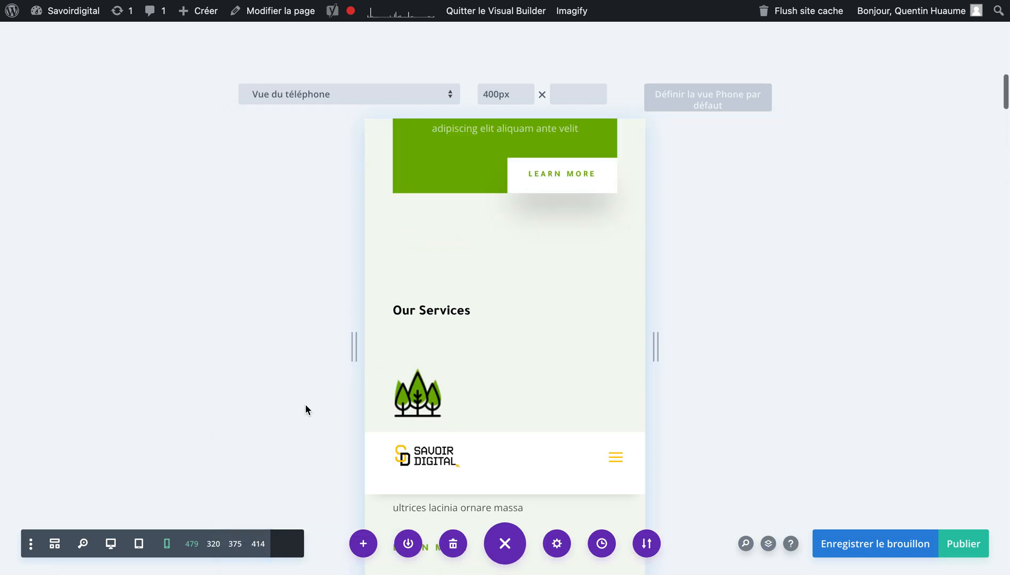
scroll(305, 405, "up", 10)
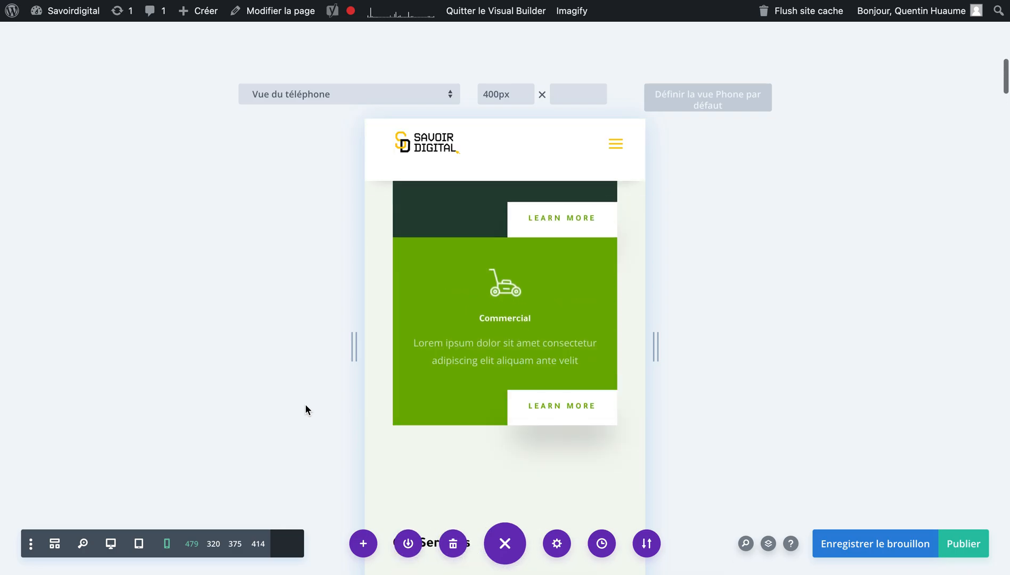
scroll(305, 406, "up", 5)
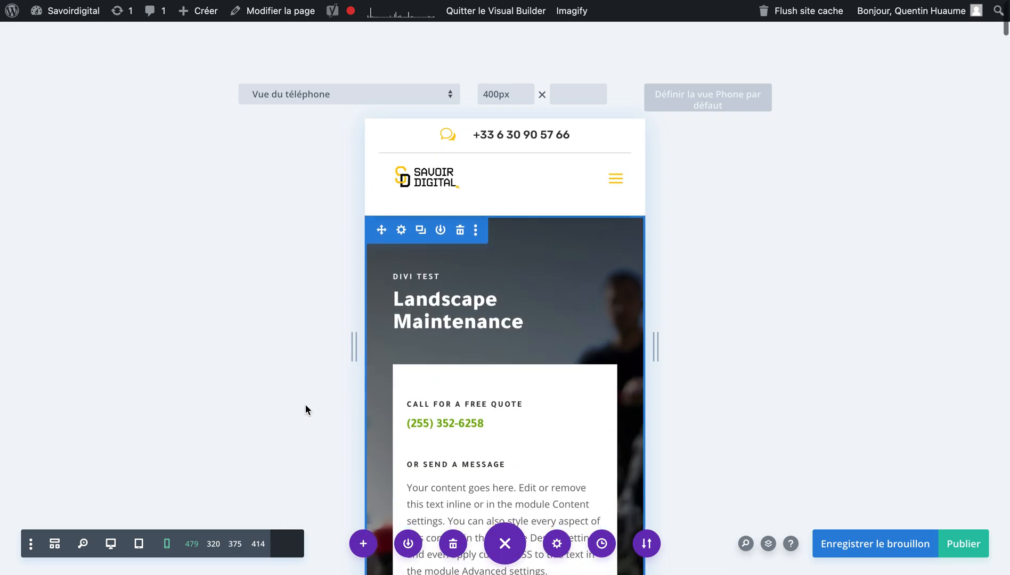
scroll(305, 406, "down", 5)
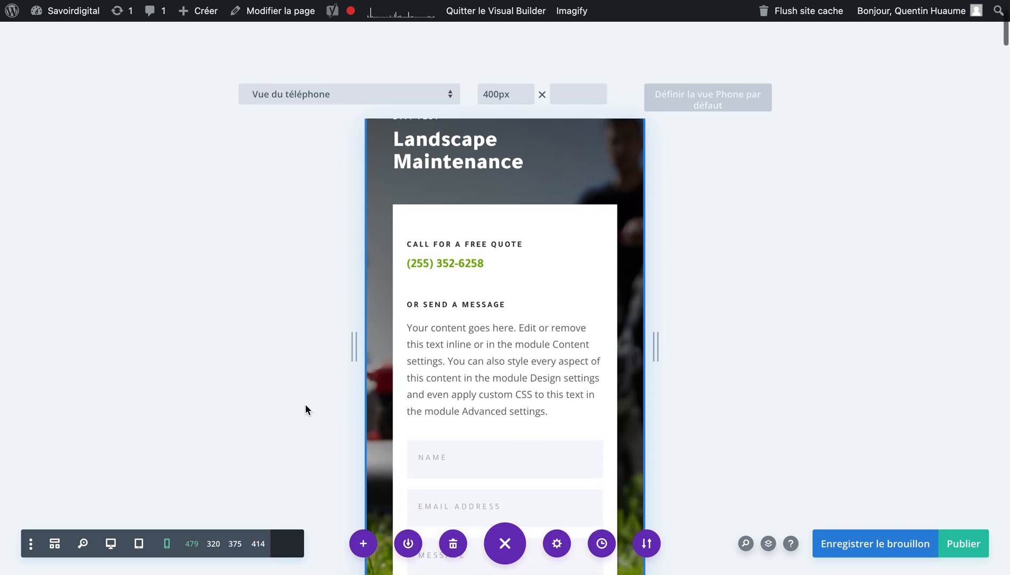
scroll(306, 406, "down", 10)
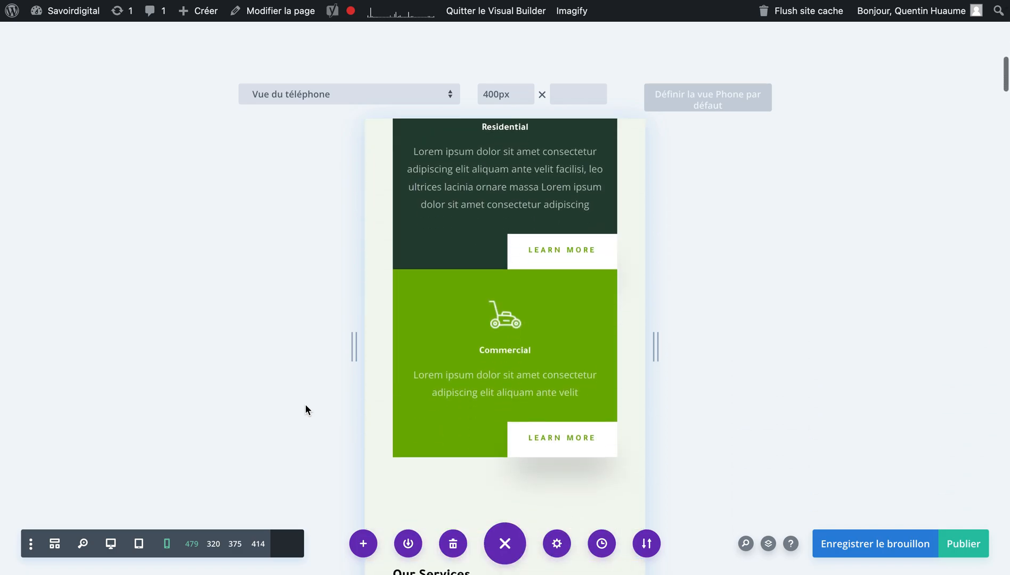
scroll(306, 406, "down", 10)
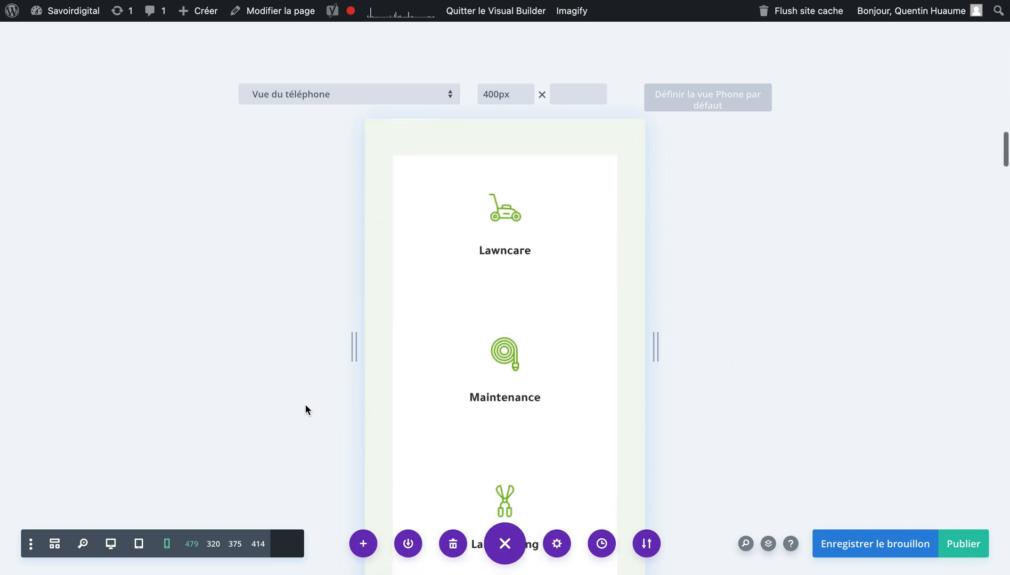
scroll(305, 409, "down", 10)
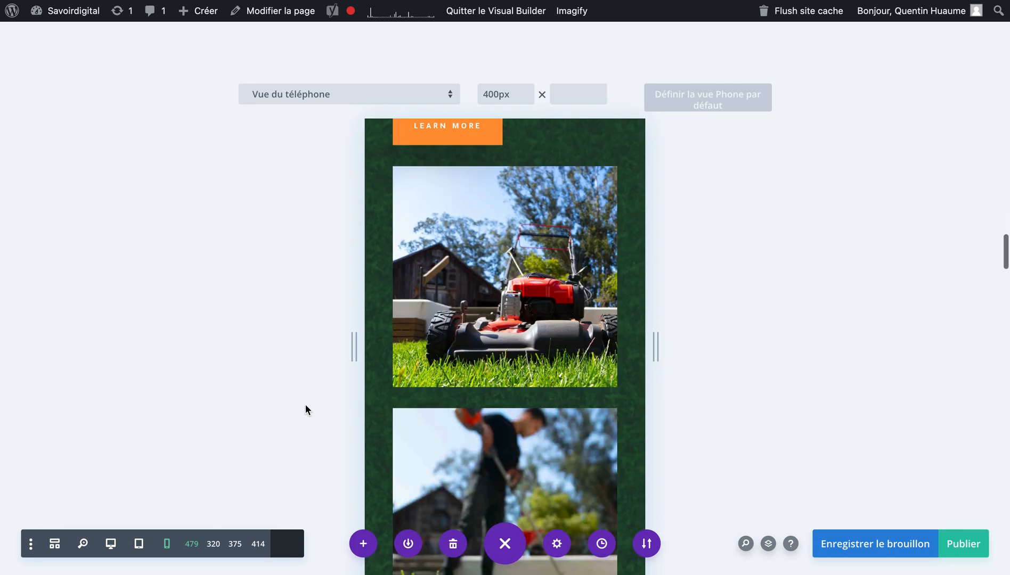
scroll(305, 410, "down", 5)
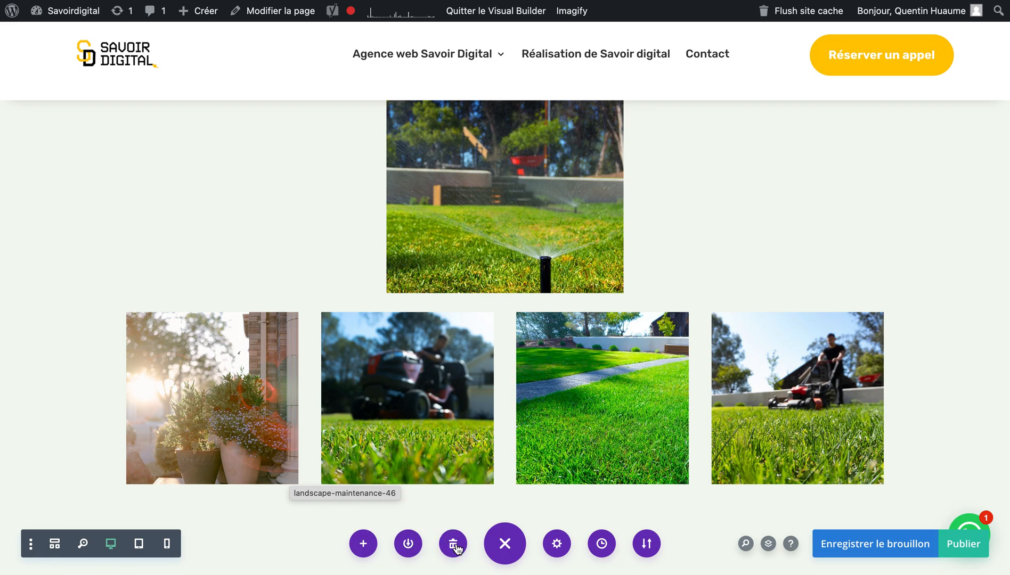
- Open the page's editing history and review the recorded history states
left_click(504, 544)
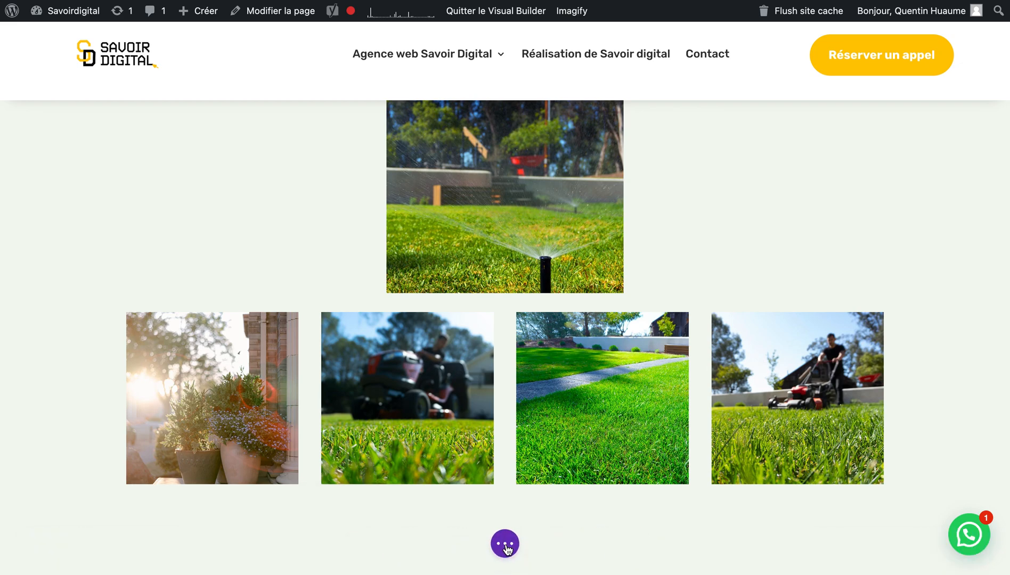
left_click(505, 544)
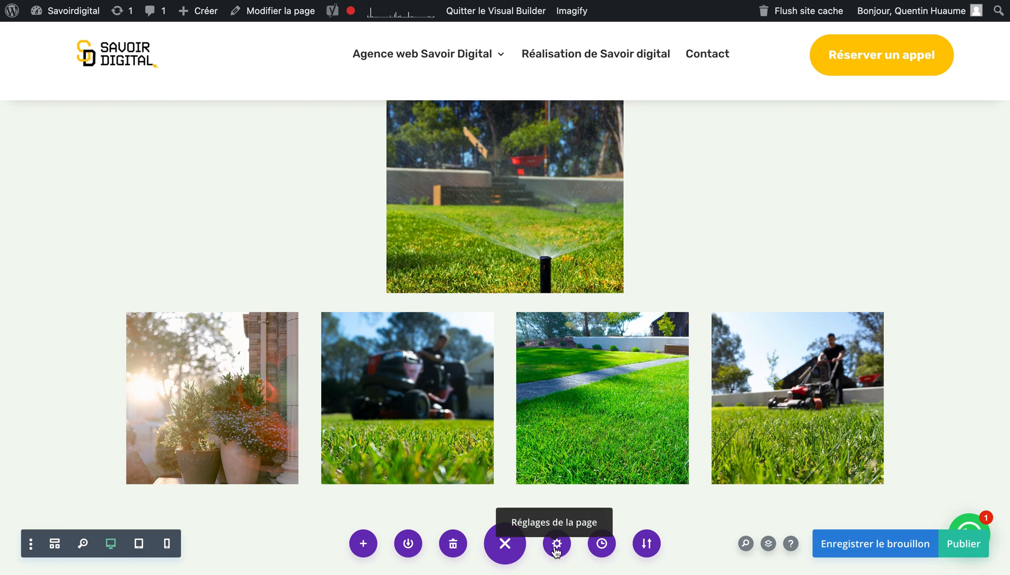
left_click(602, 544)
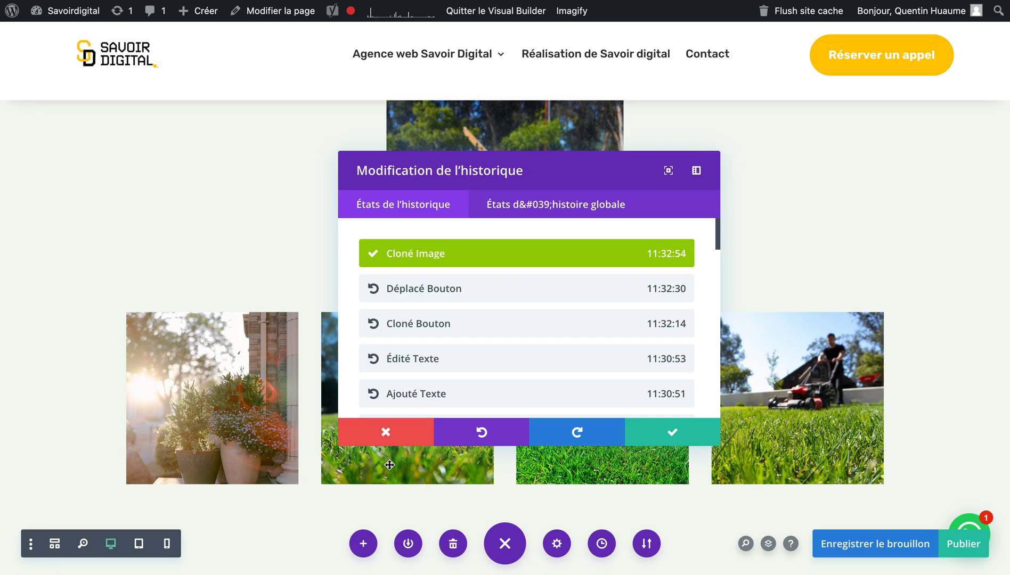
scroll(269, 445, "down", 8)
scroll(269, 444, "up", 8)
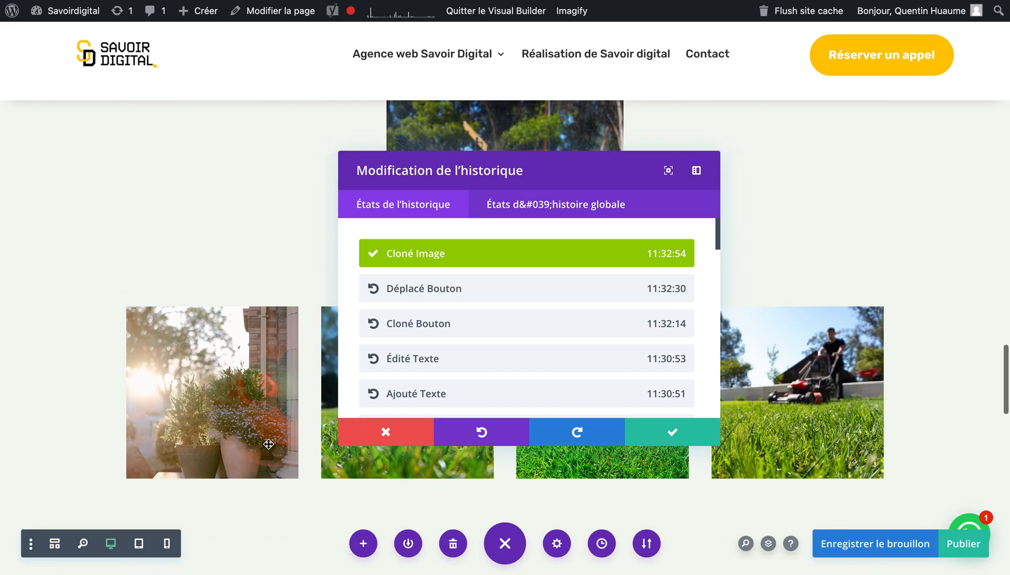
scroll(269, 444, "up", 10)
scroll(269, 444, "down", 6)
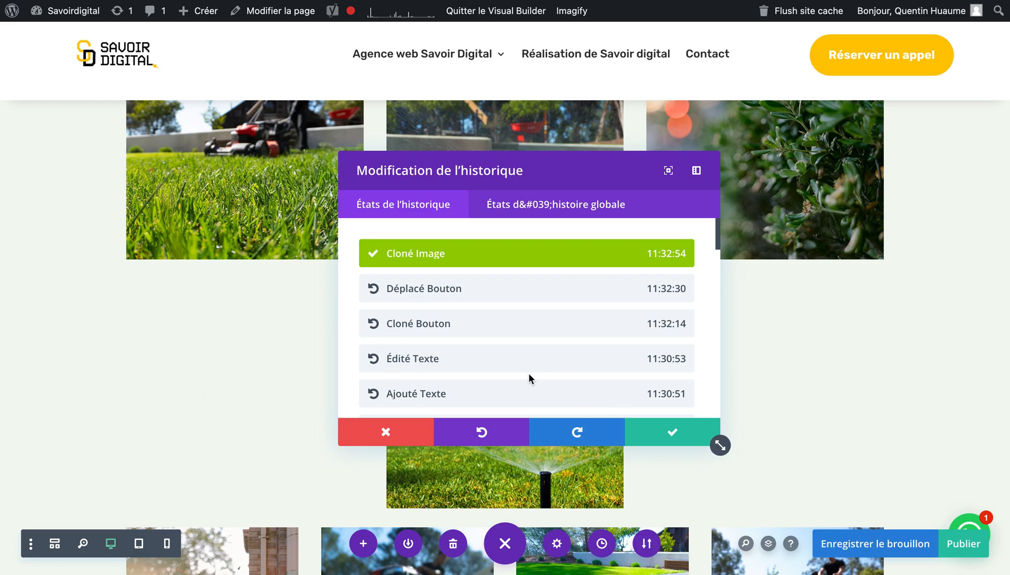
scroll(506, 381, "down", 2)
scroll(469, 389, "down", 3)
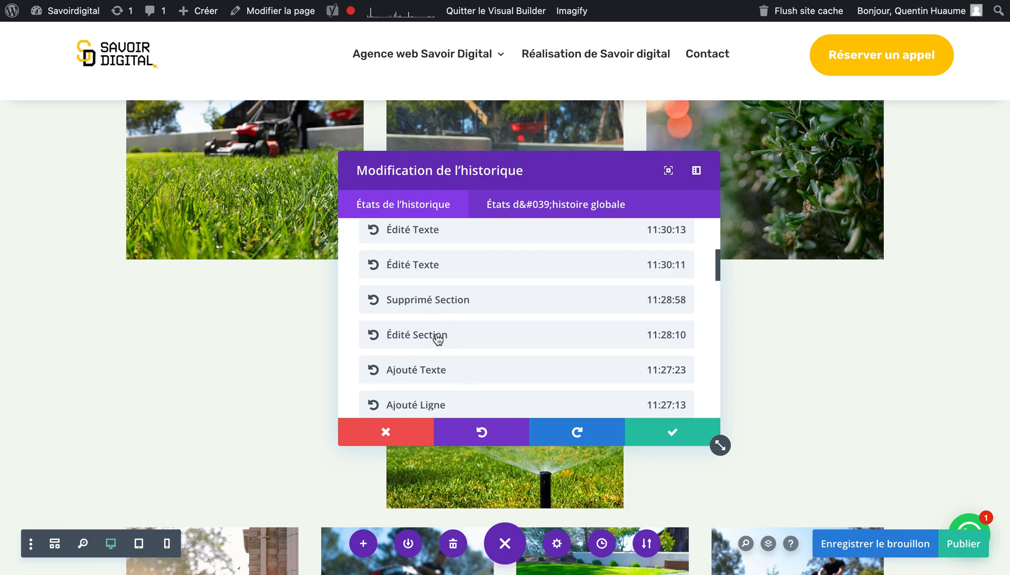
scroll(438, 339, "up", 5)
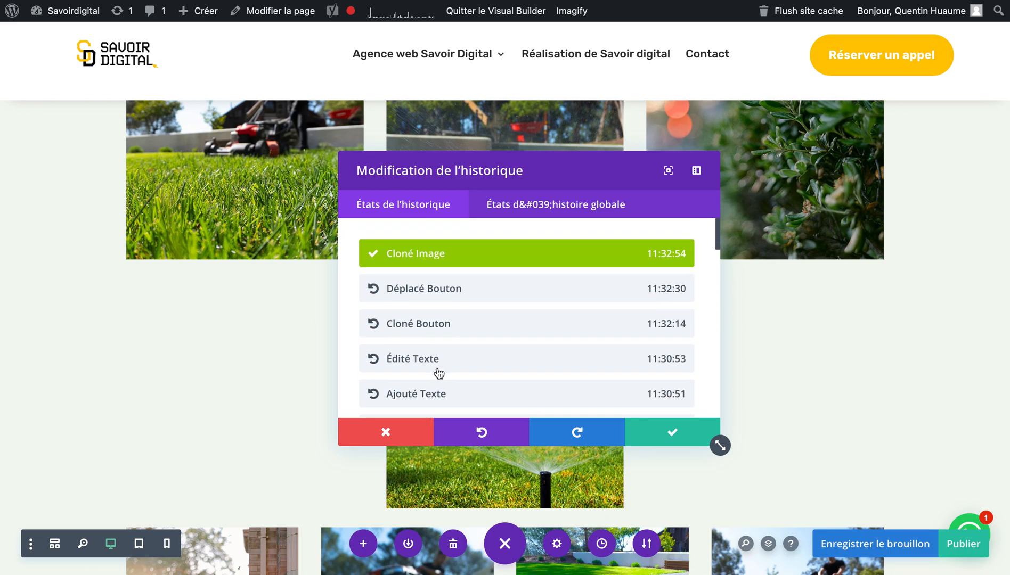
scroll(438, 373, "down", 5)
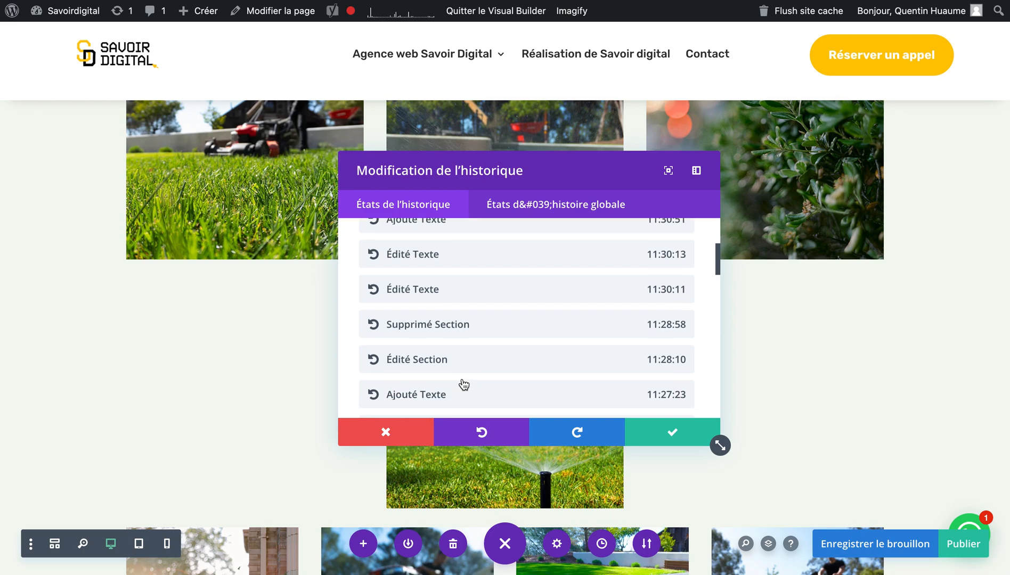
- Restore the page to the "Ajouté Section" state of 11:20:27 from the editing history and apply it
scroll(464, 385, "down", 10)
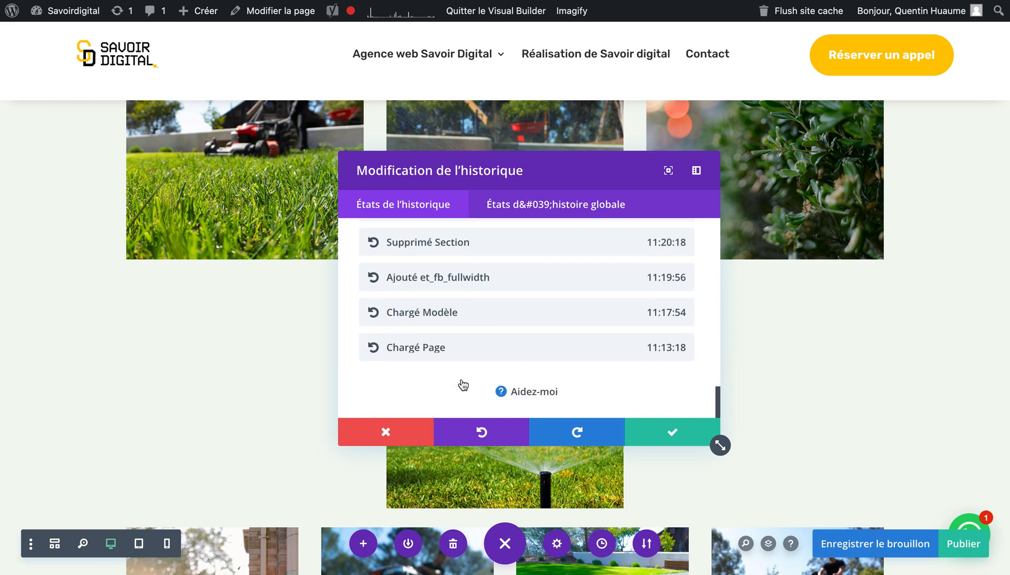
scroll(437, 316, "up", 2)
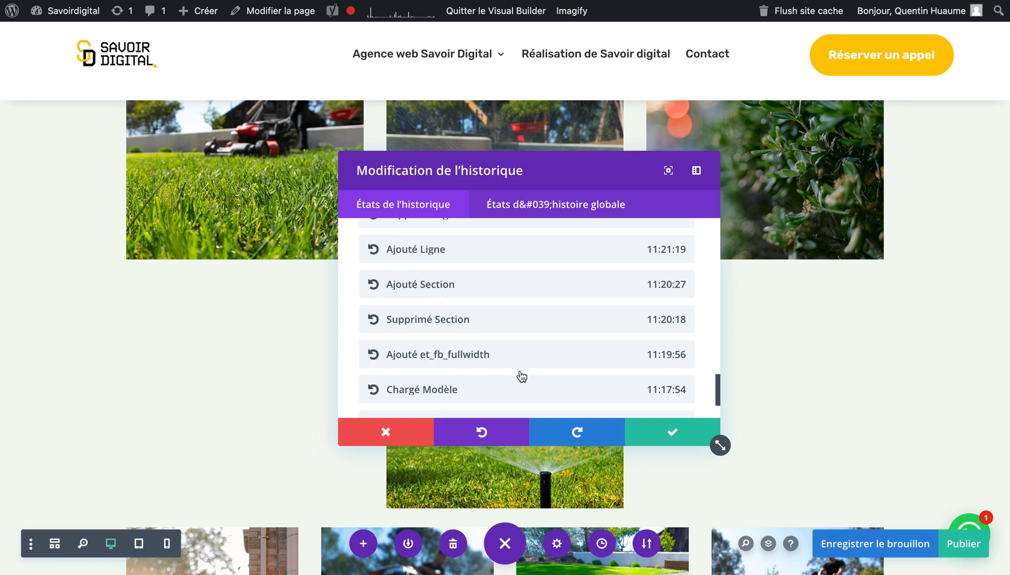
scroll(285, 334, "up", 2)
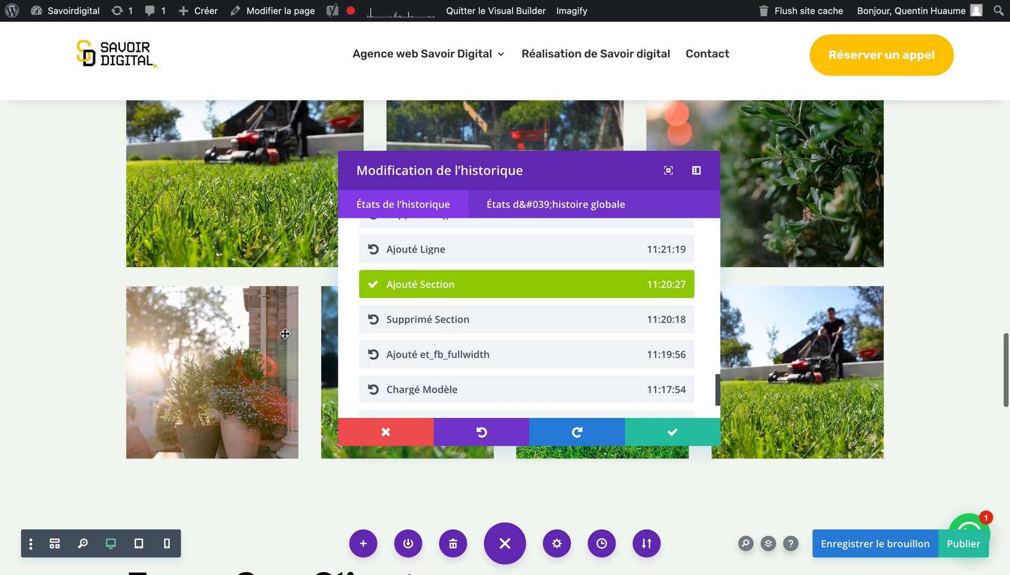
scroll(438, 323, "up", 3)
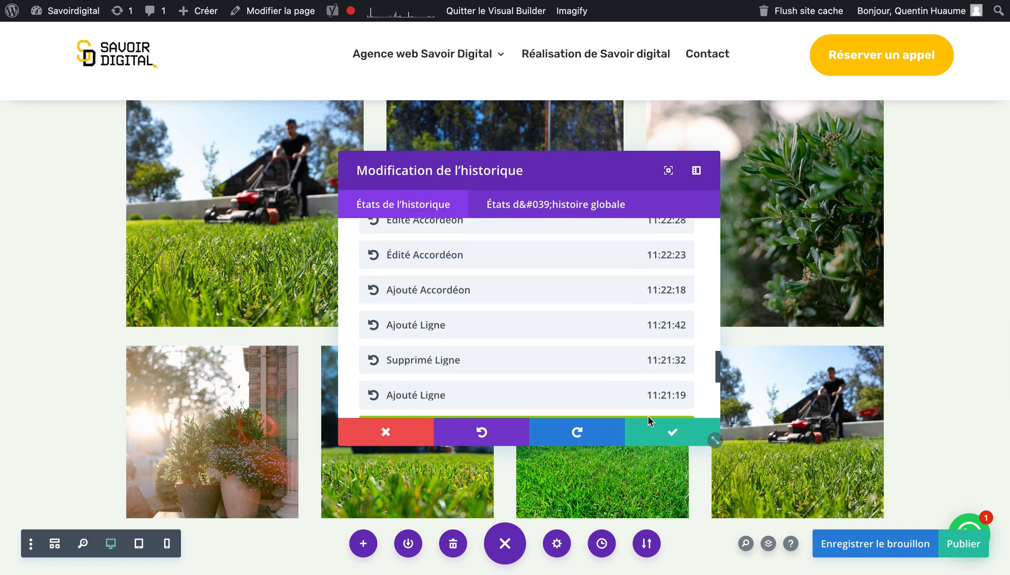
left_click(669, 426)
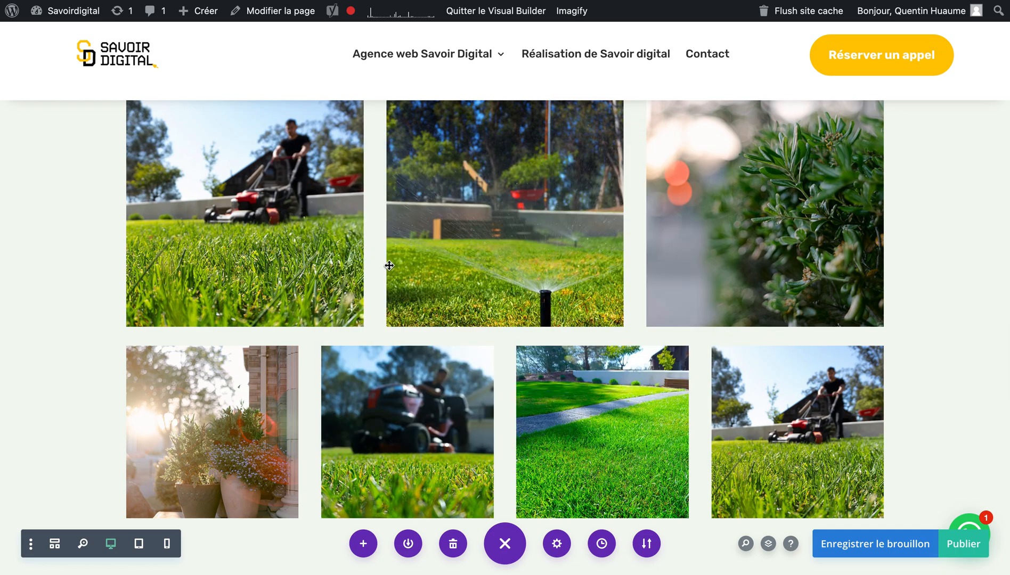
- Duplicate the first mower image in the gallery, and revert the page to the "Ajouté Section" history state of 11:20:27
mouse_move(388, 265)
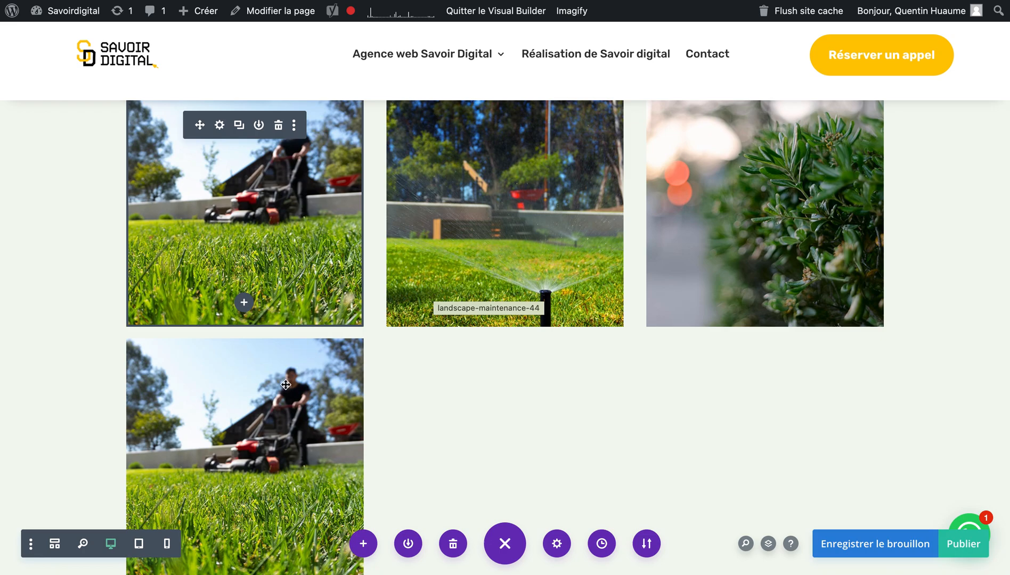
left_click(606, 544)
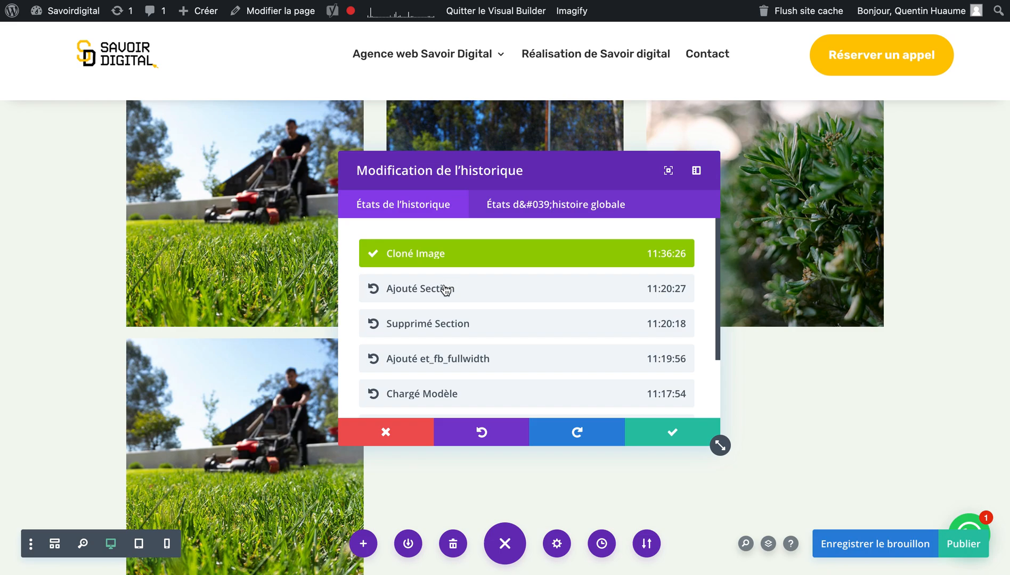
left_click(489, 290)
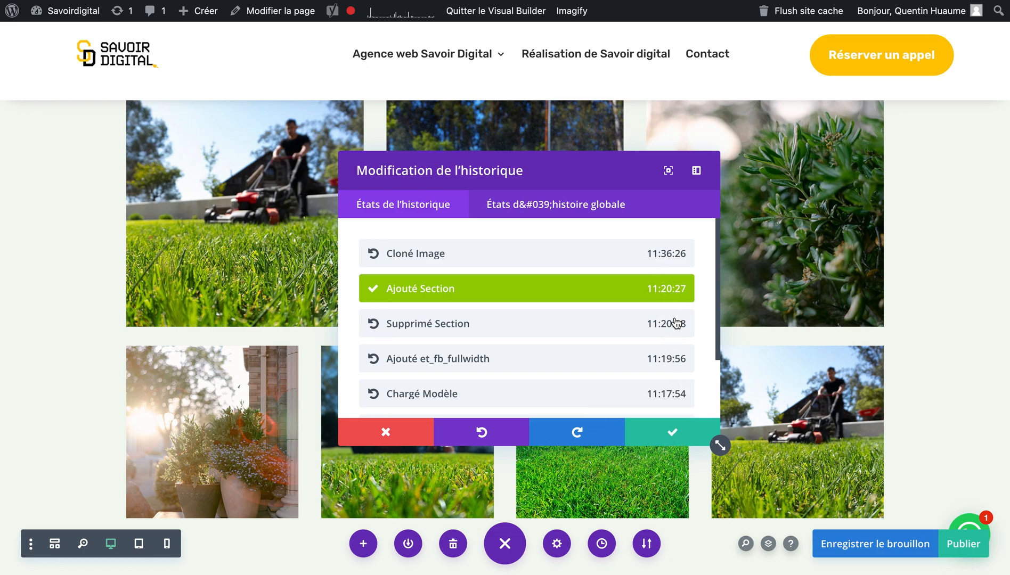
left_click(668, 431)
- Return to the page's header section and undo the last two changes
scroll(643, 475, "up", 15)
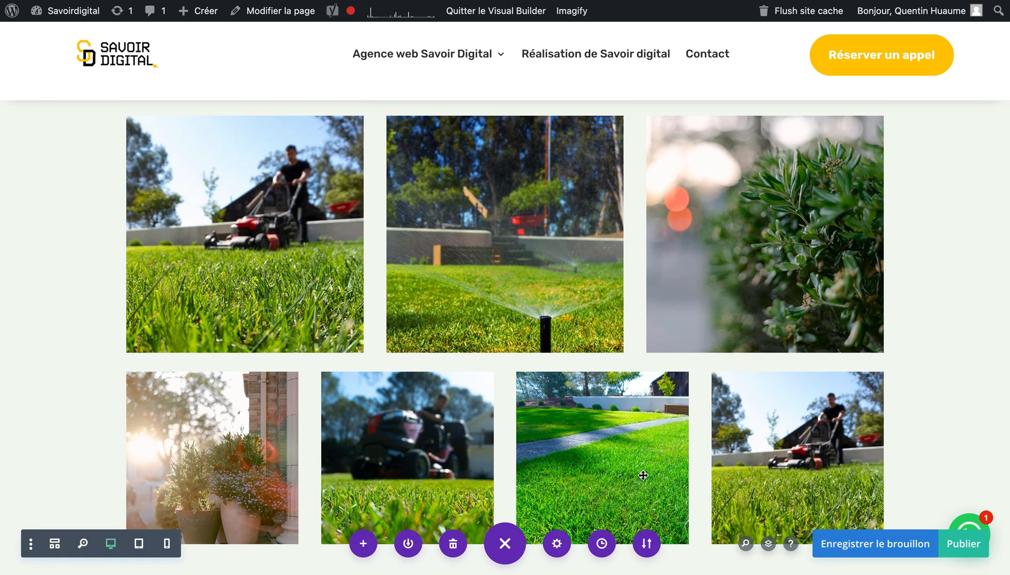
scroll(779, 510, "up", 2)
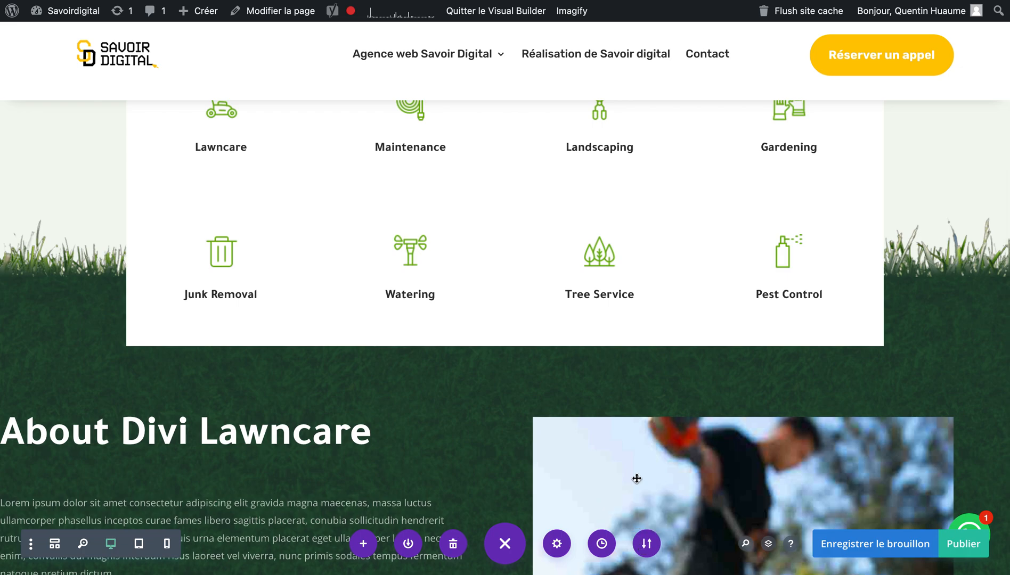
mouse_move(635, 472)
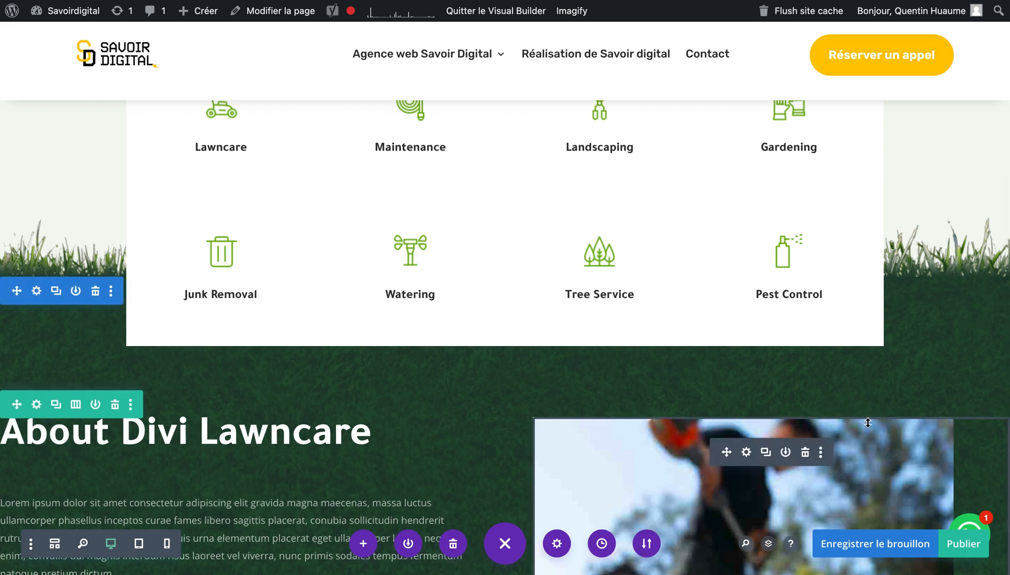
scroll(746, 447, "up", 10)
key("super+z")
key("super+z")
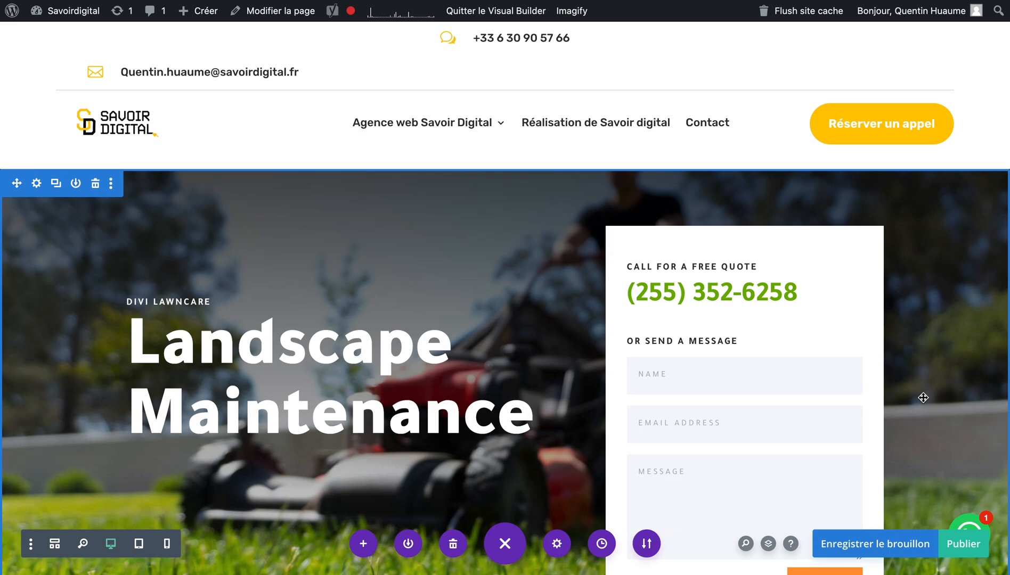
- Save the landscaper page from the Landscape Maintenance header section
scroll(923, 398, "down", 6)
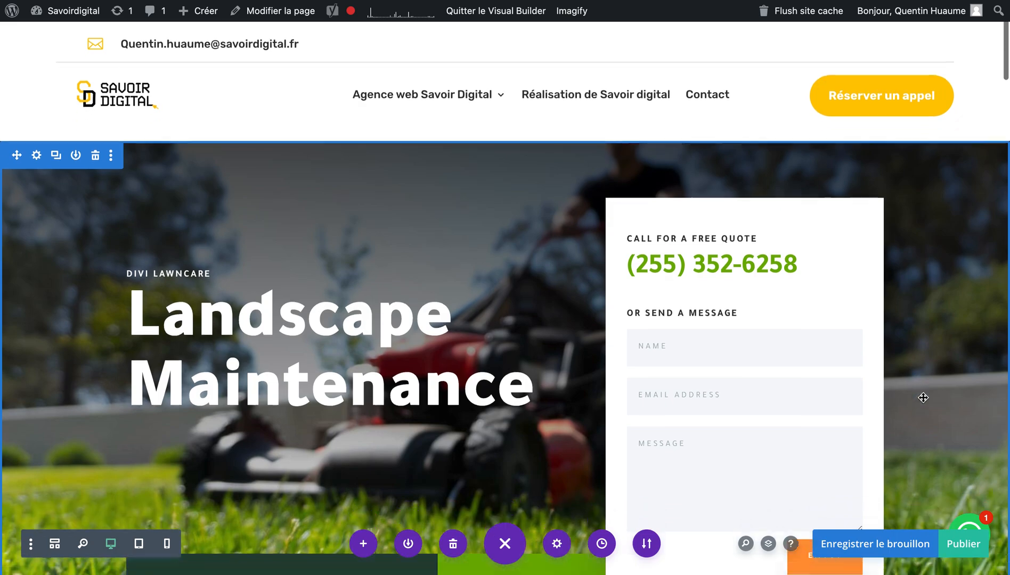
scroll(924, 398, "up", 6)
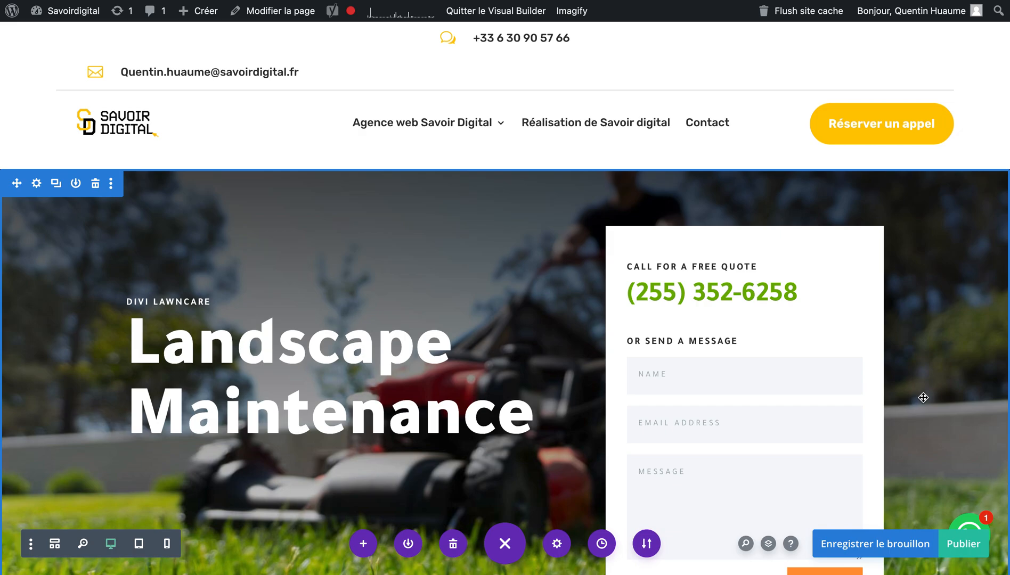
key("ctrl+s")
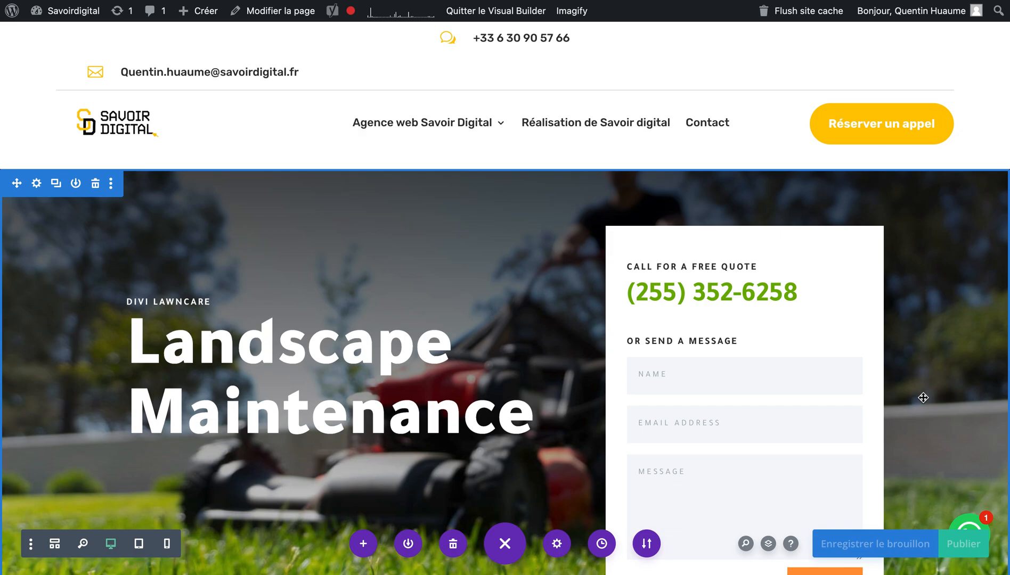